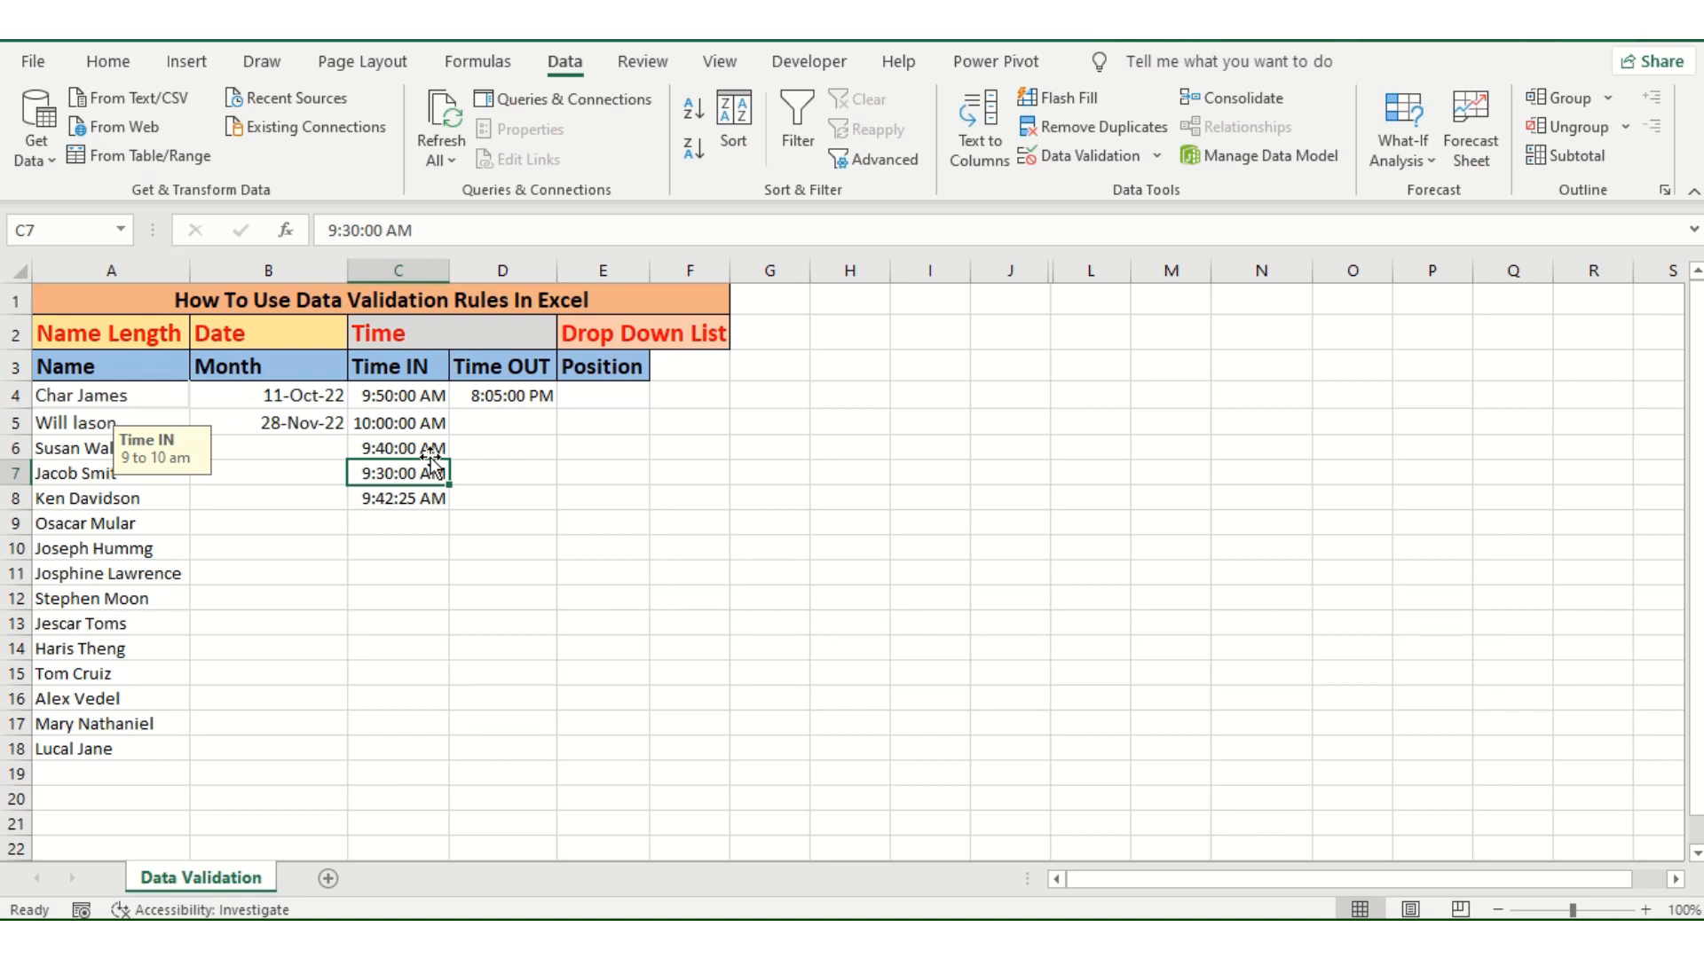
Step: Check the validation input messages on cells in the Month, Time IN and Time OUT columns
left_click(263, 465)
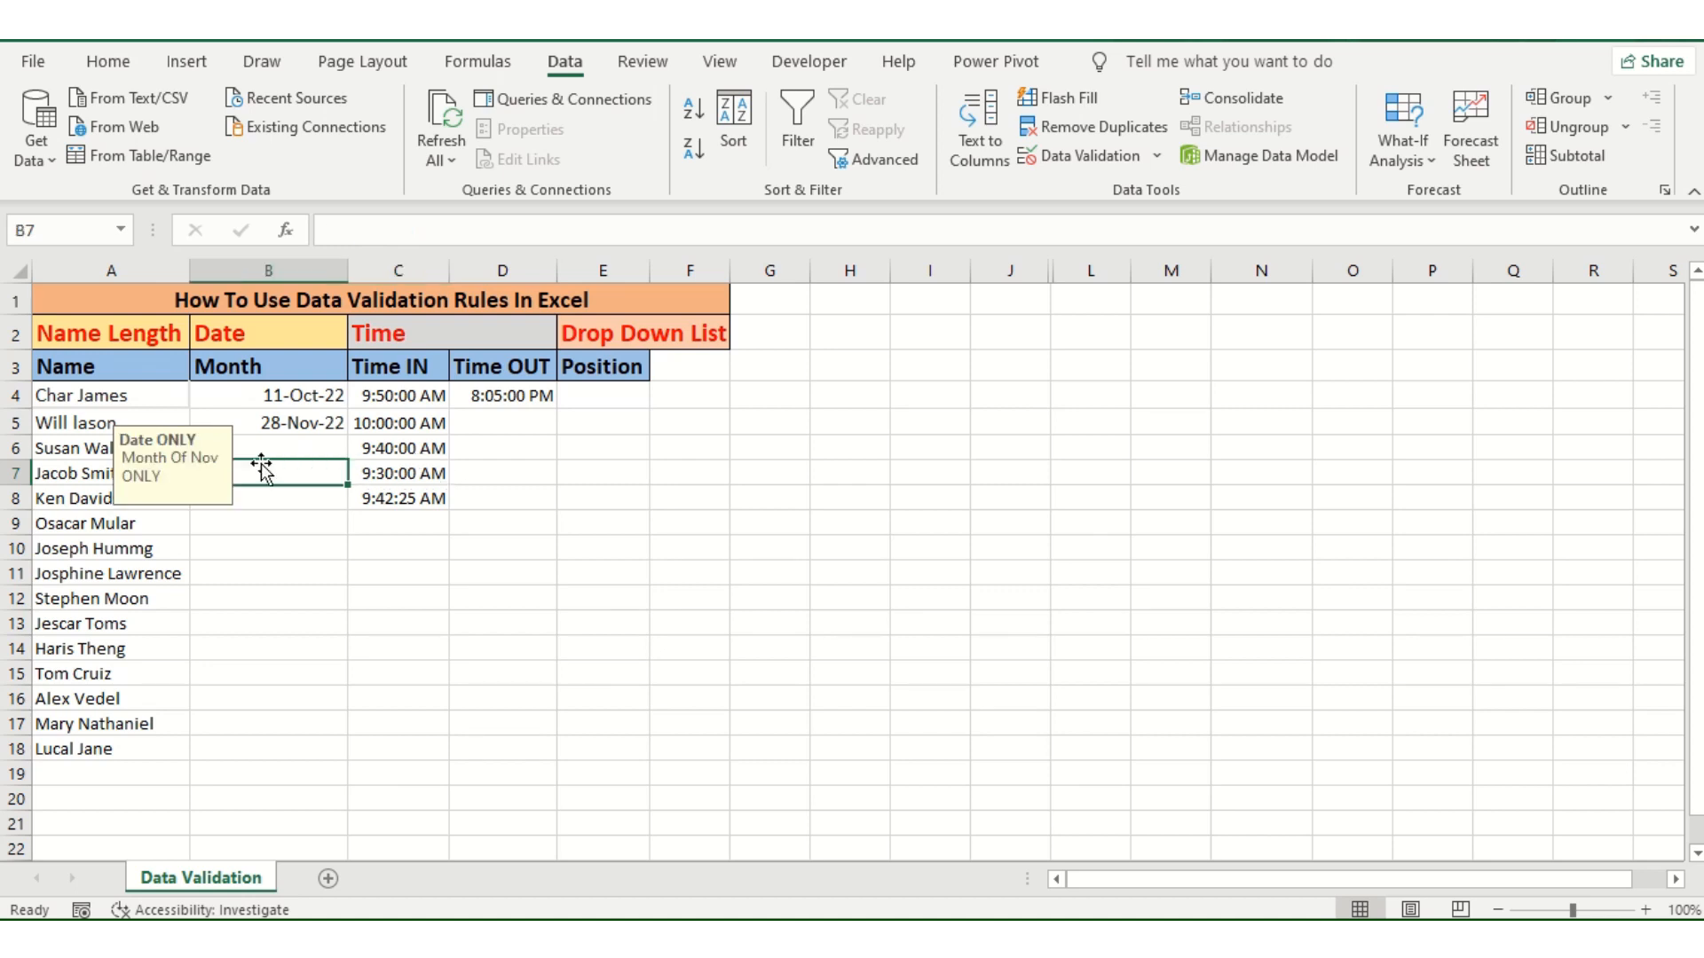
left_click(474, 463)
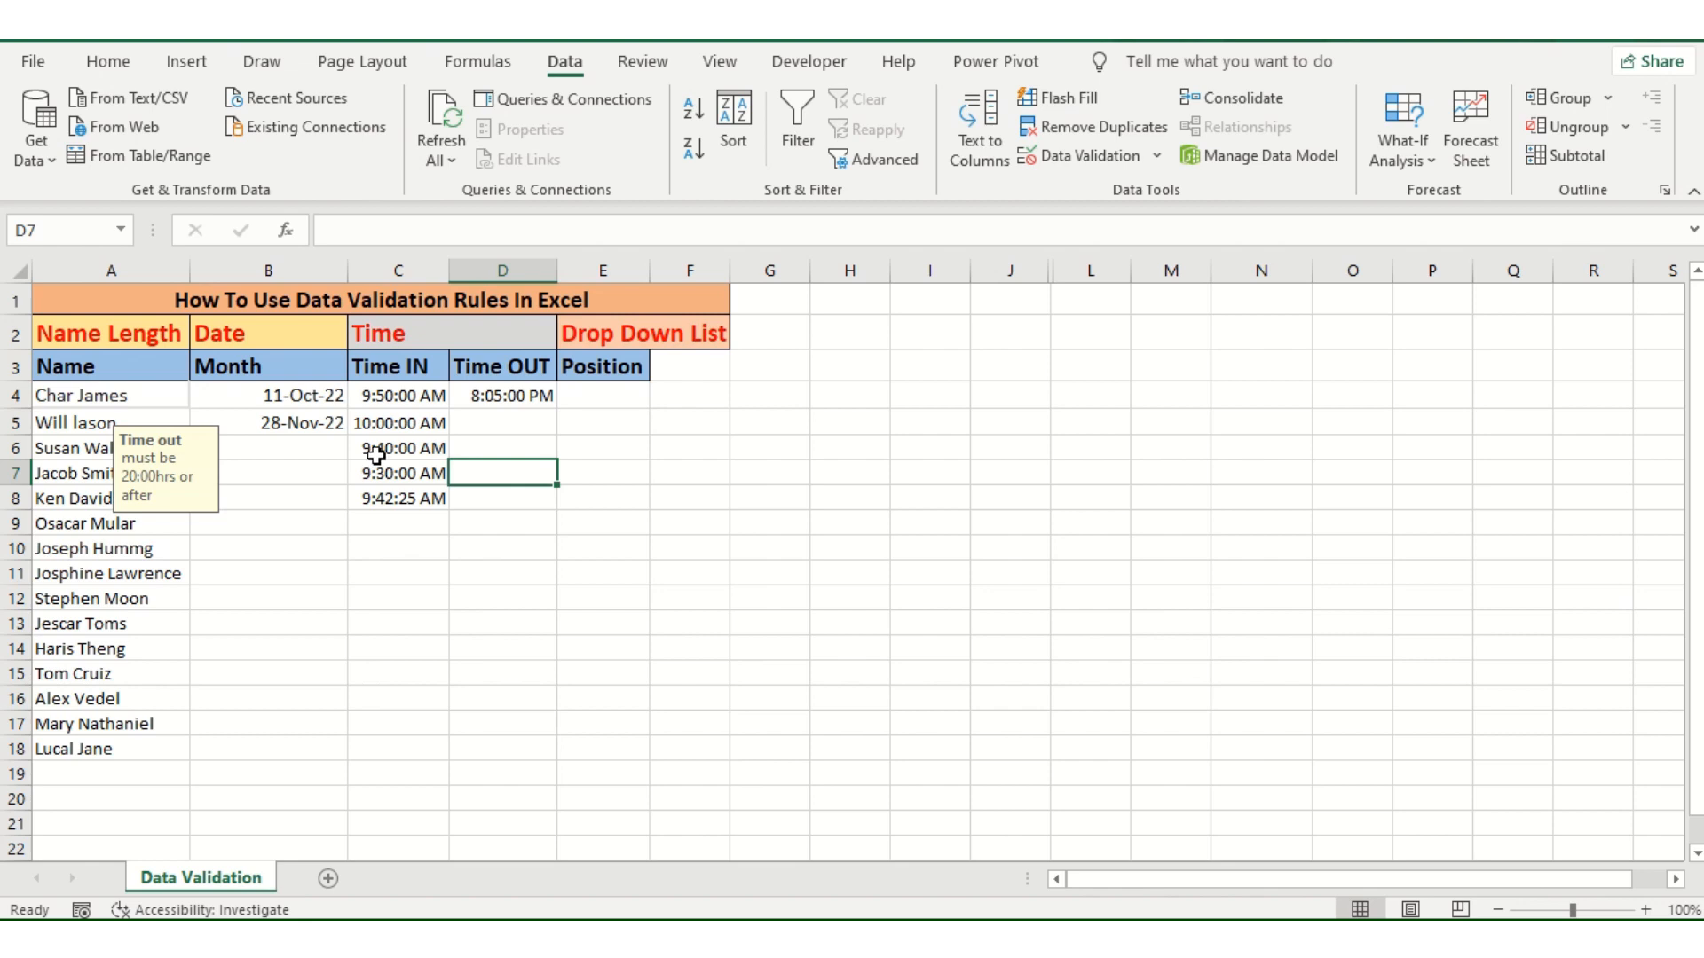
left_click(485, 456)
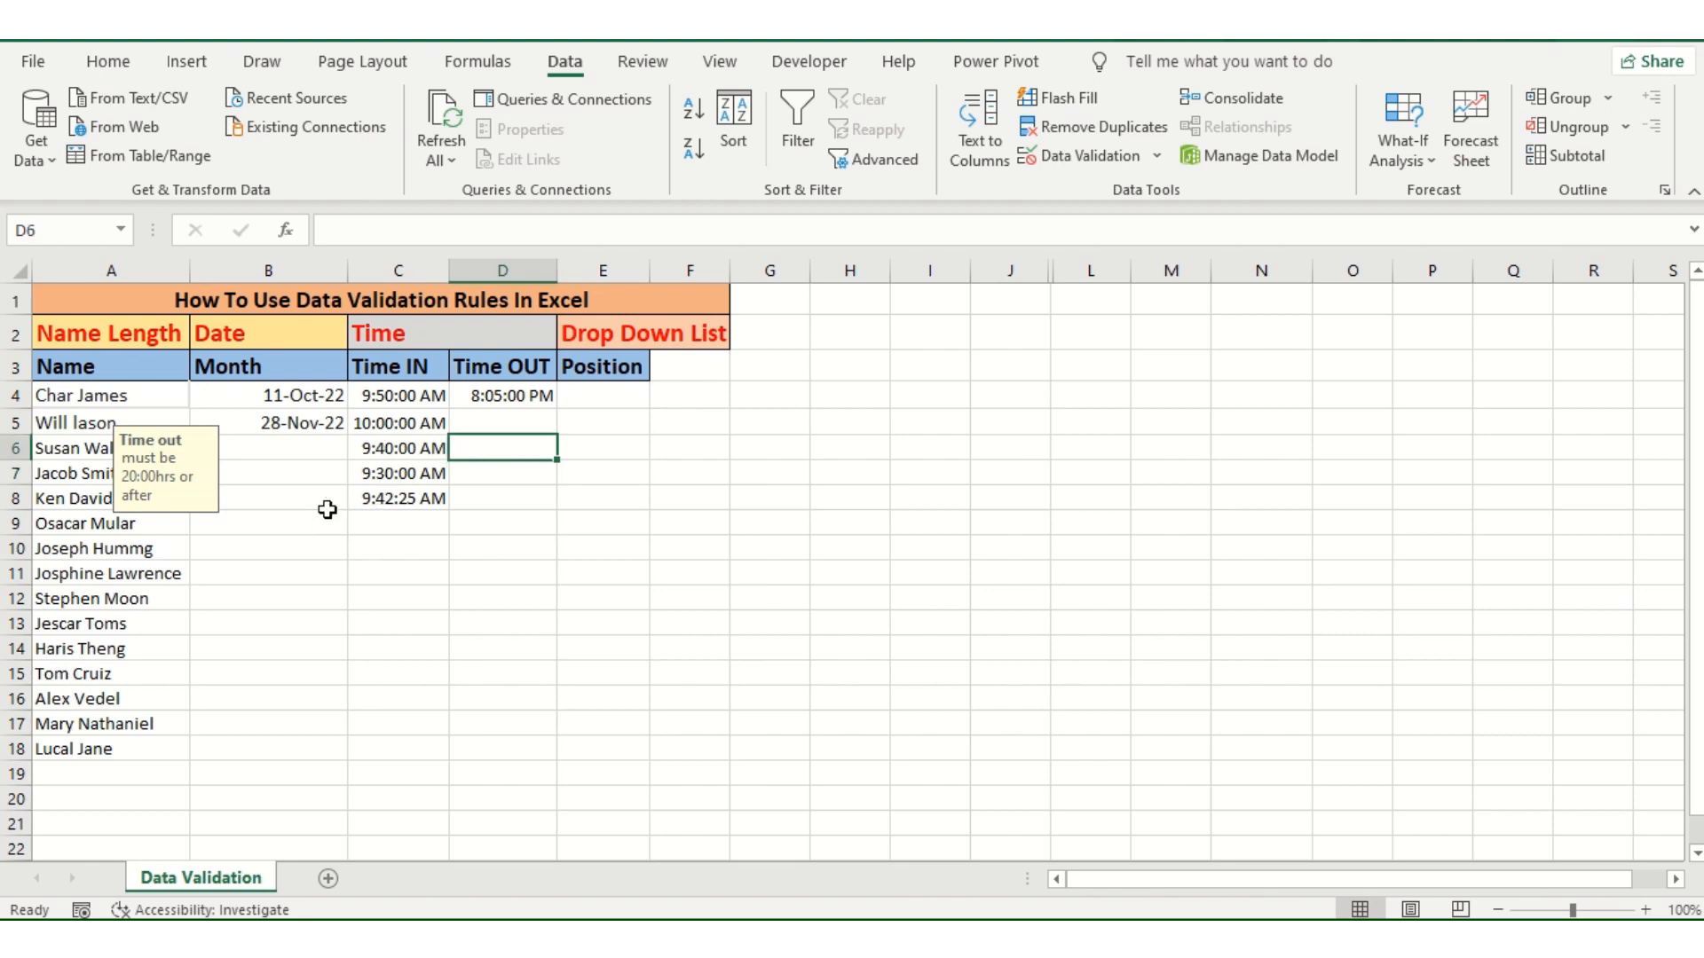
left_click(289, 498)
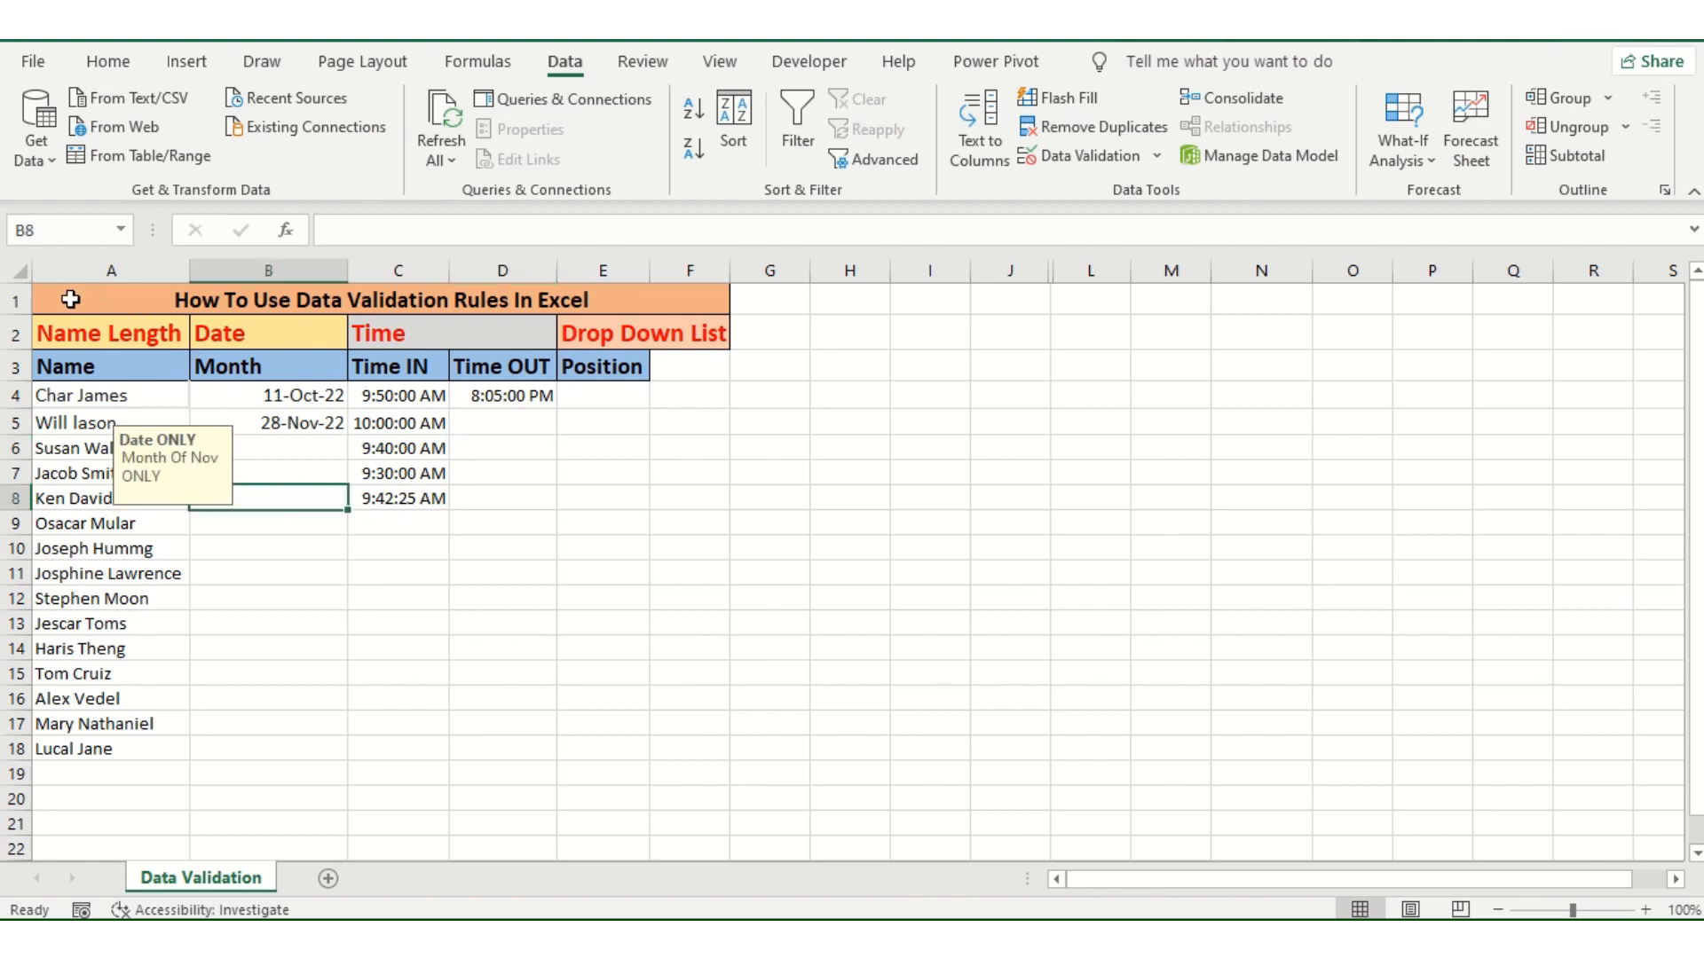
left_click_drag(70, 299, 428, 752)
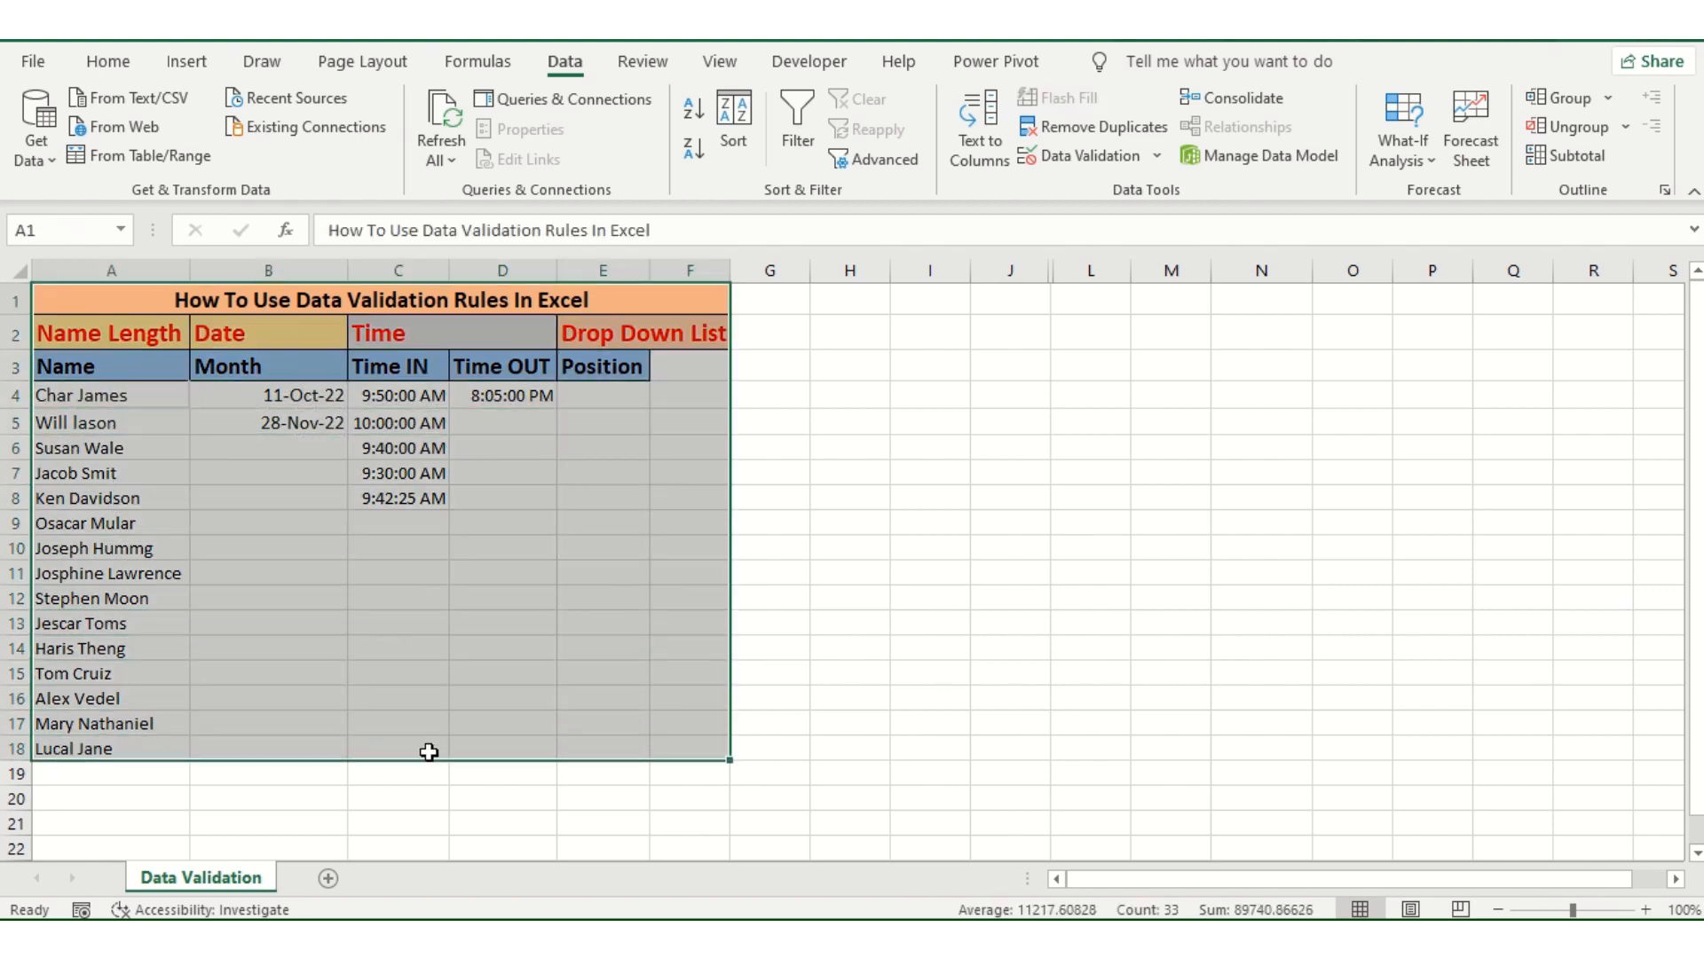
left_click(429, 650)
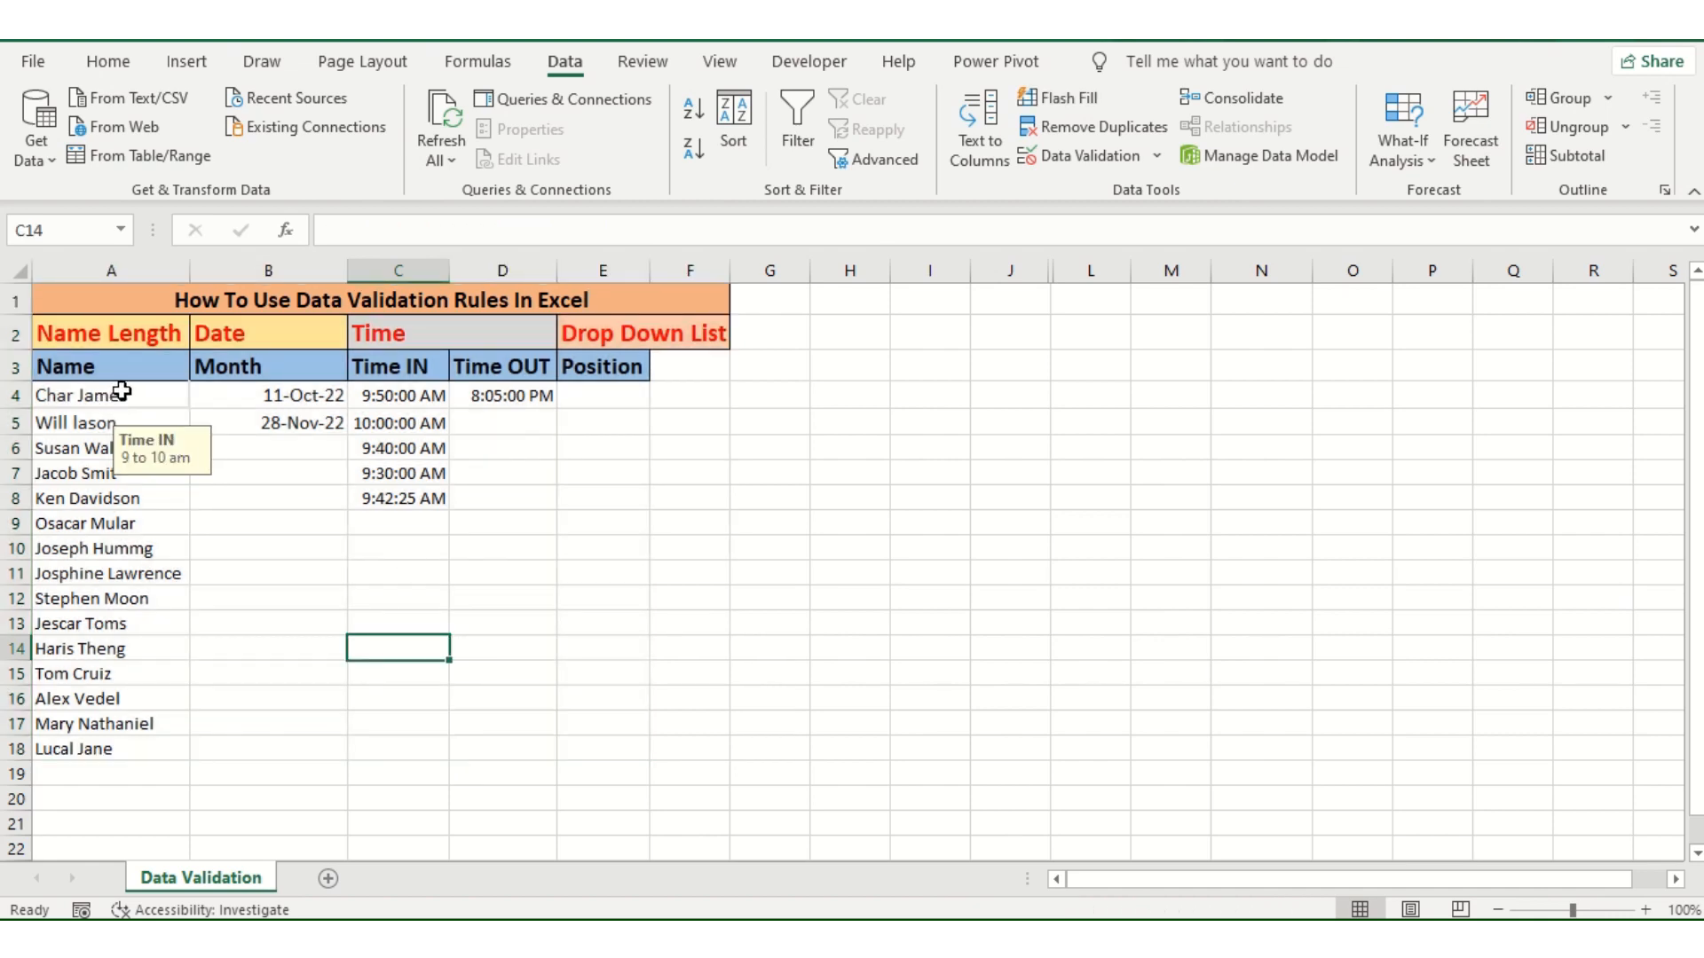
Step: Open the Data Validation settings for the names in A4:A18, review the allowed criteria types, and close without changes
left_click_drag(122, 391, 133, 753)
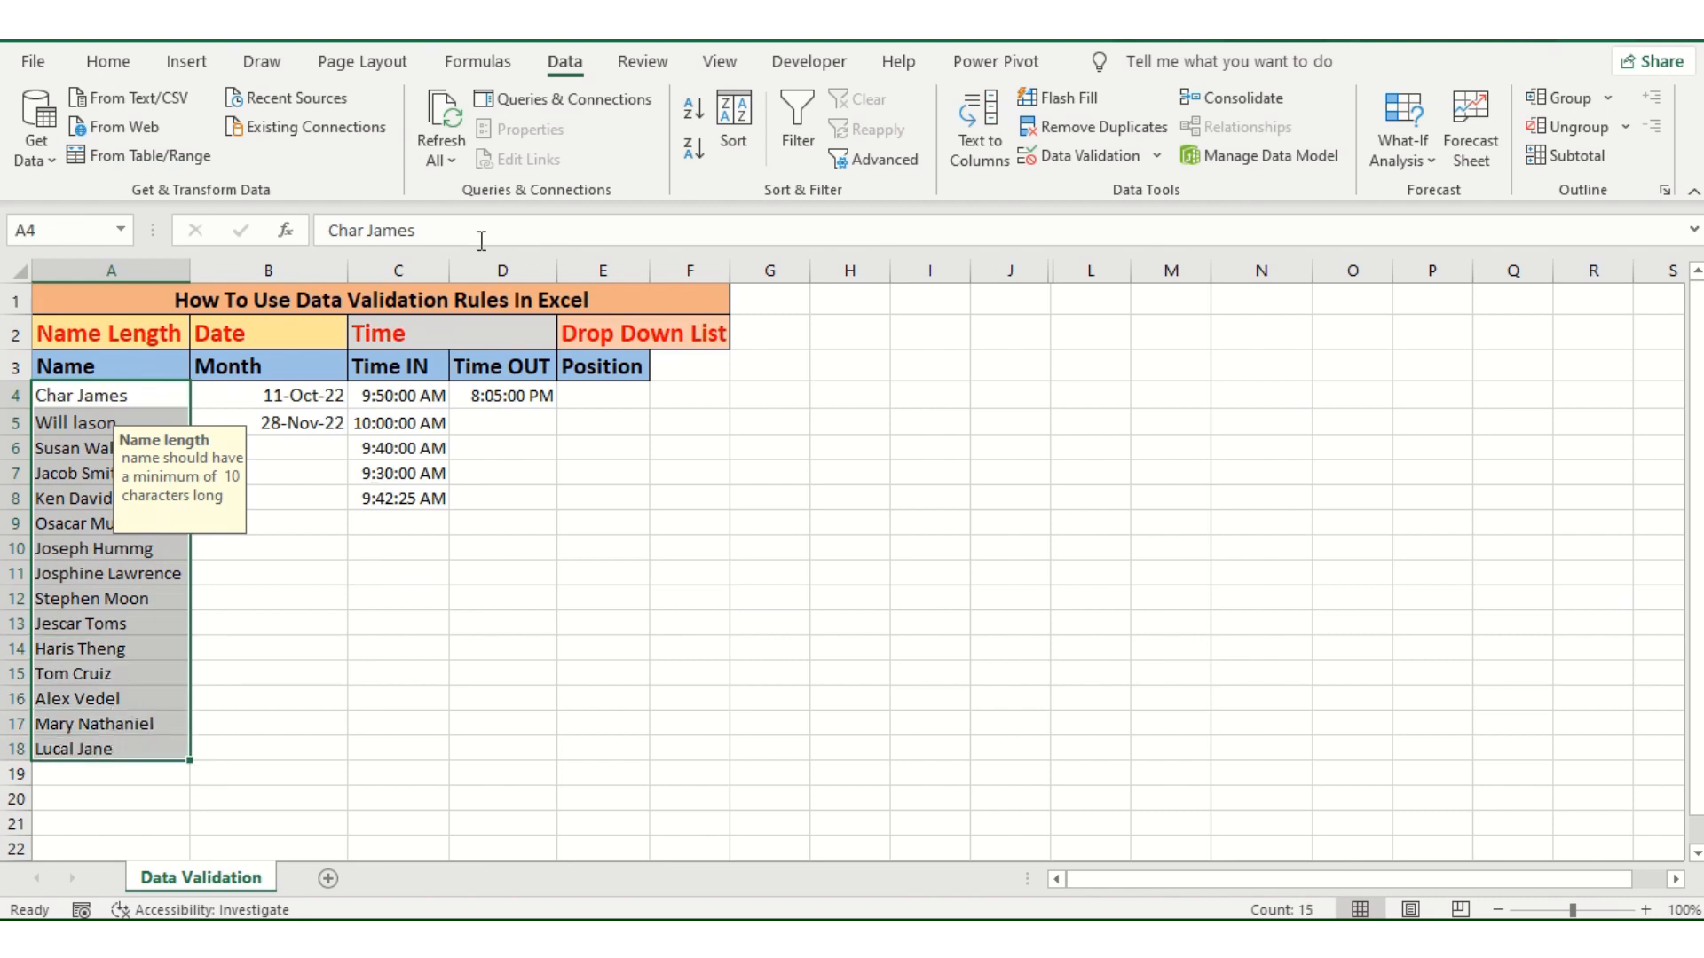
double_click(563, 64)
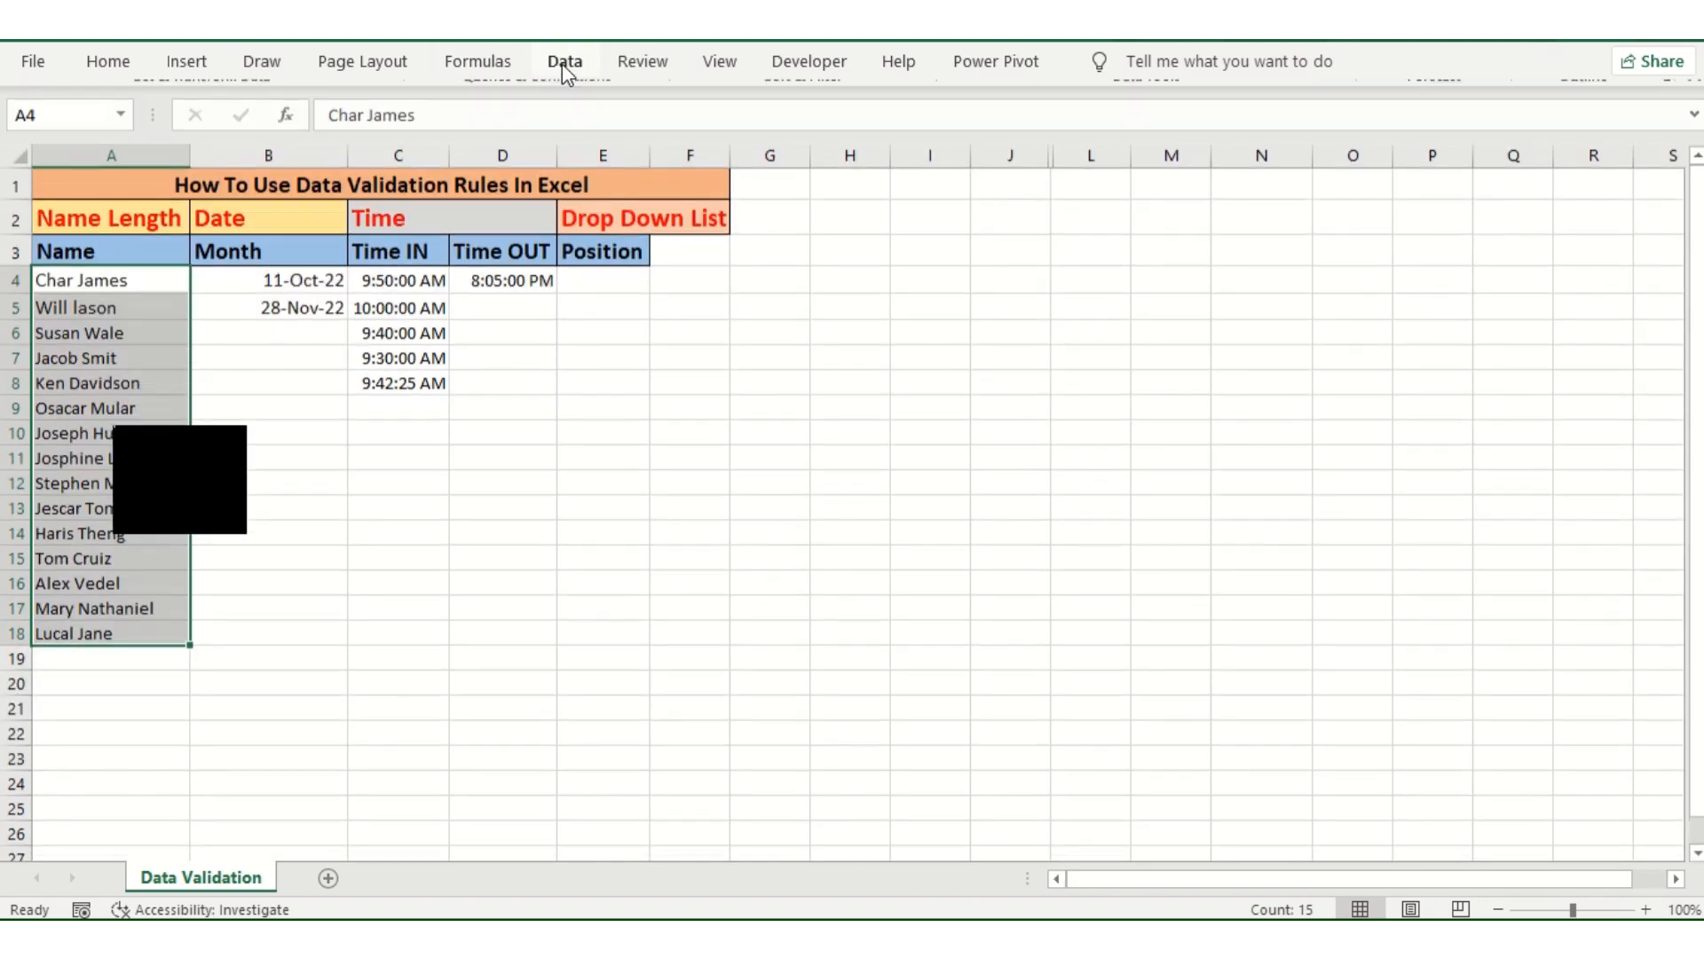
double_click(566, 64)
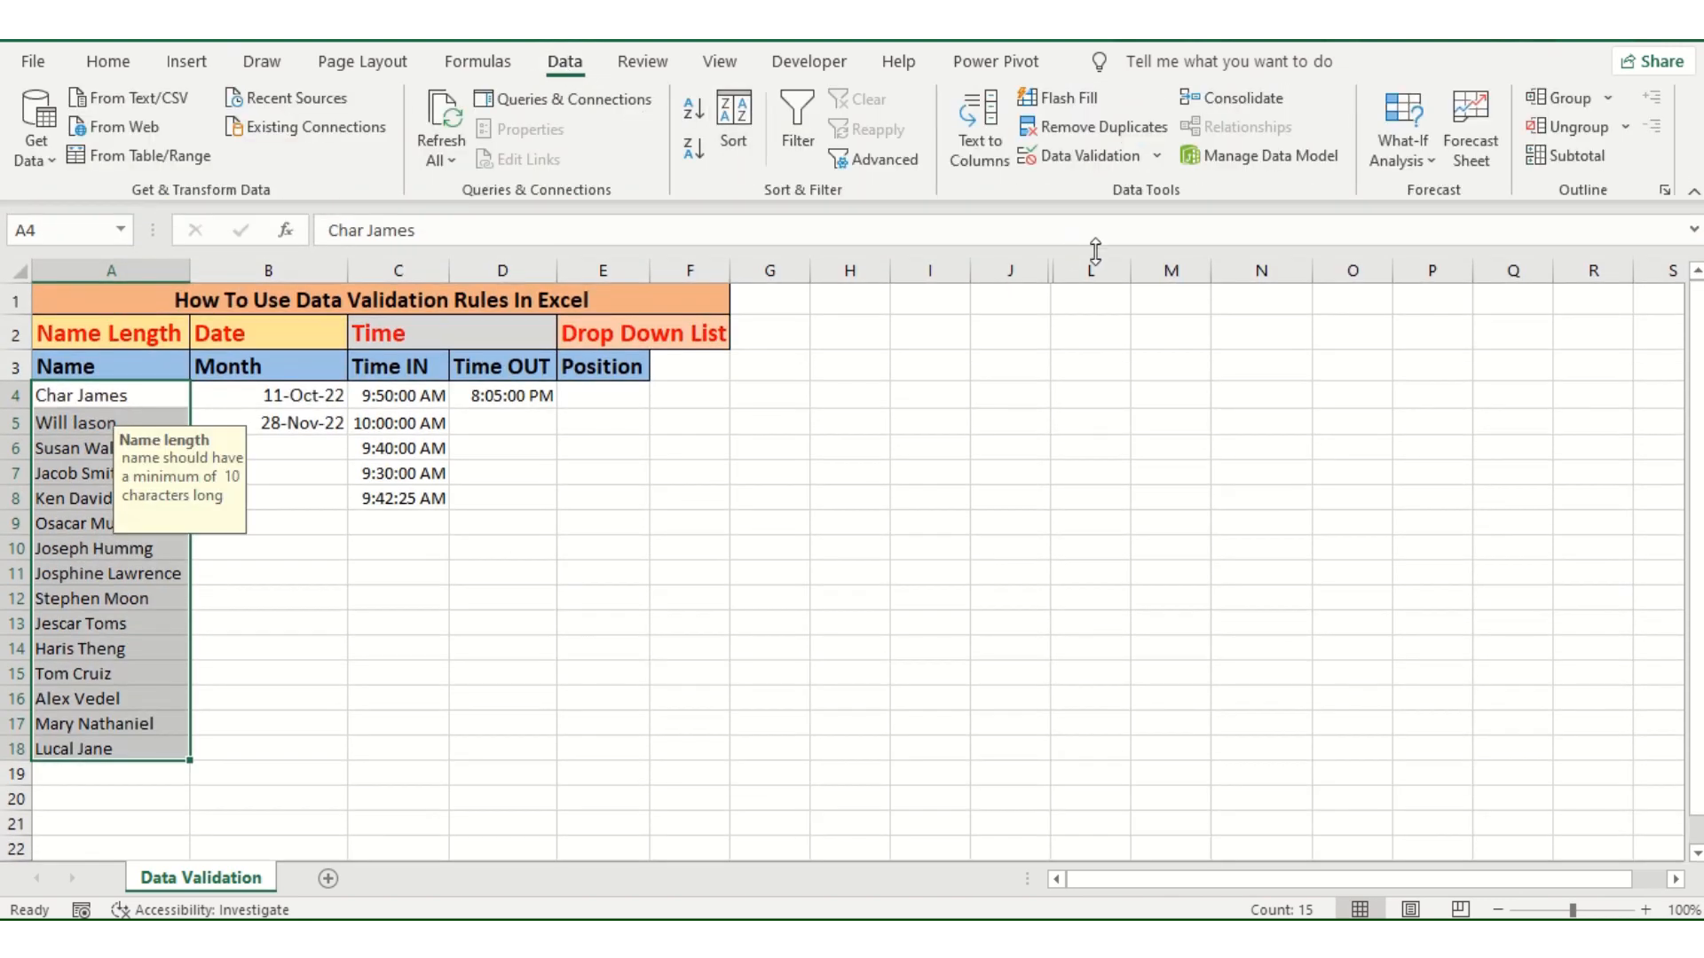
left_click(1097, 160)
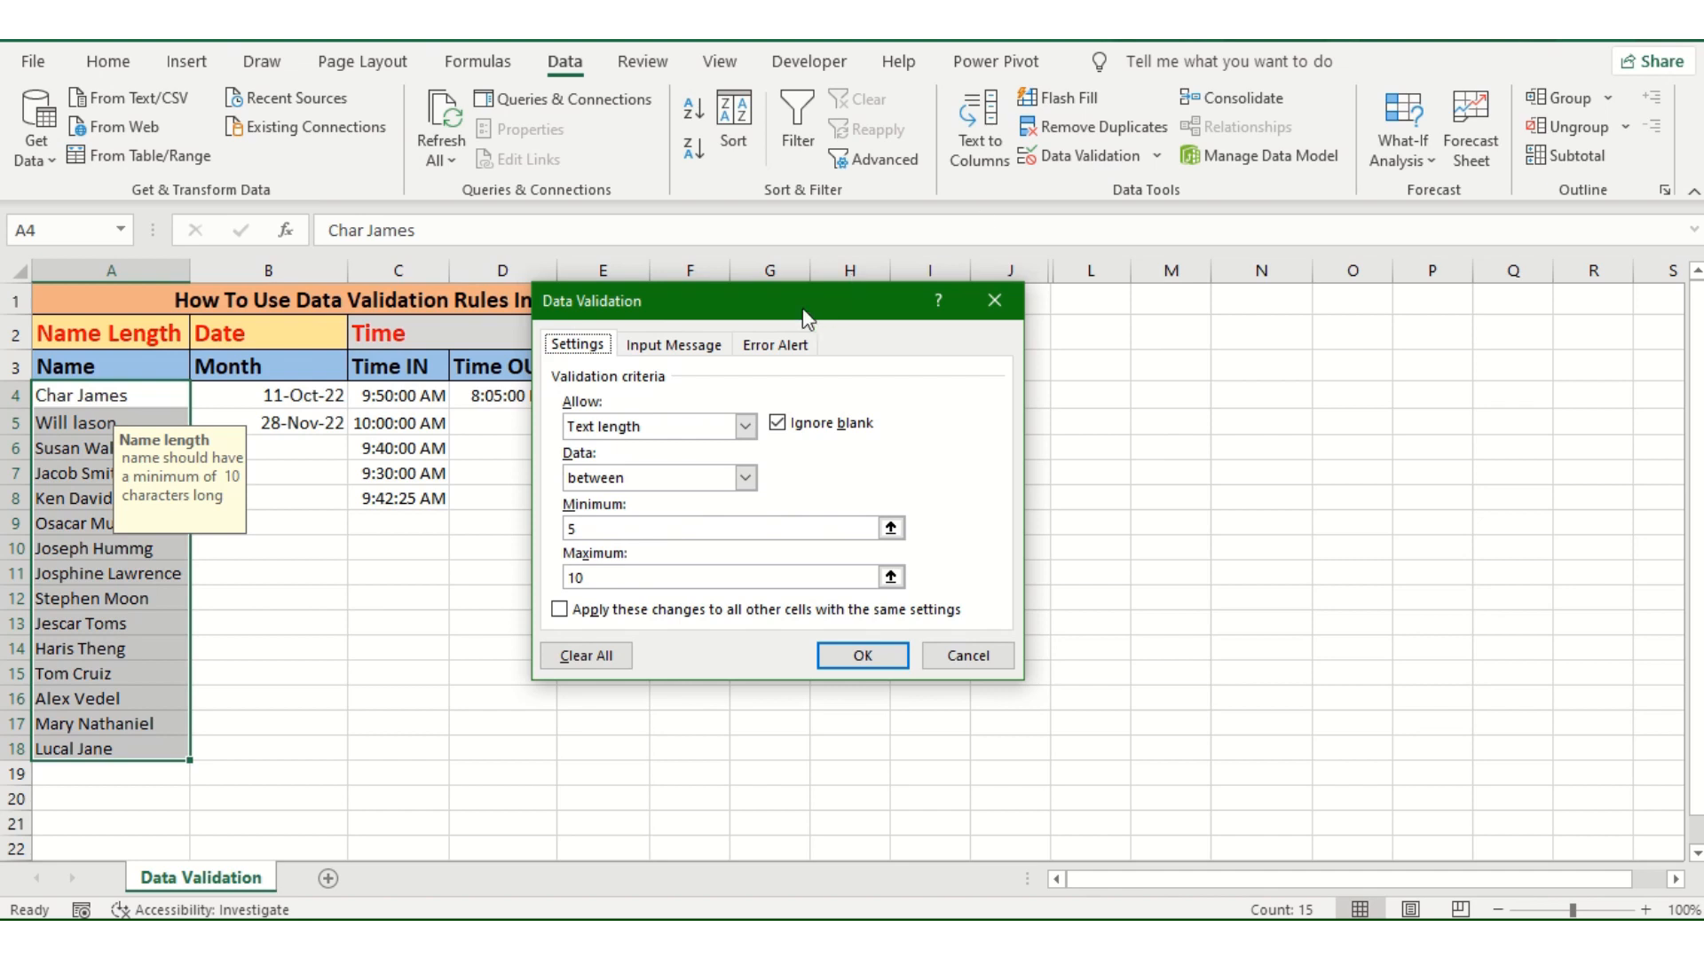
left_click_drag(793, 319, 813, 381)
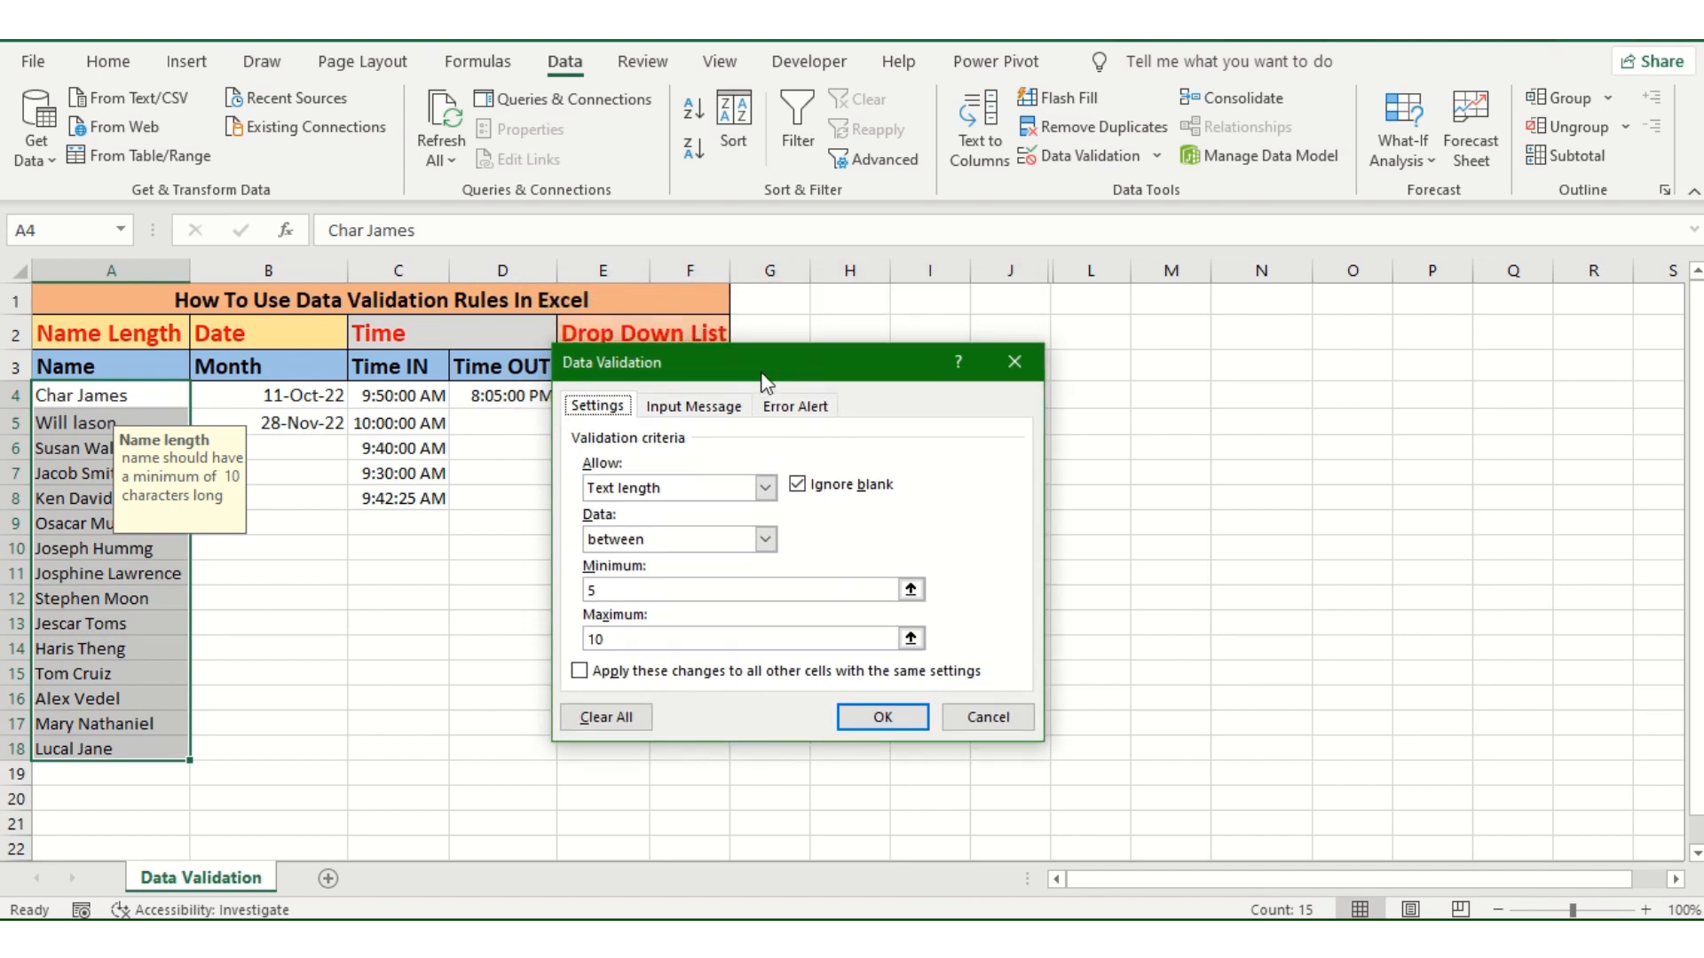
left_click(766, 490)
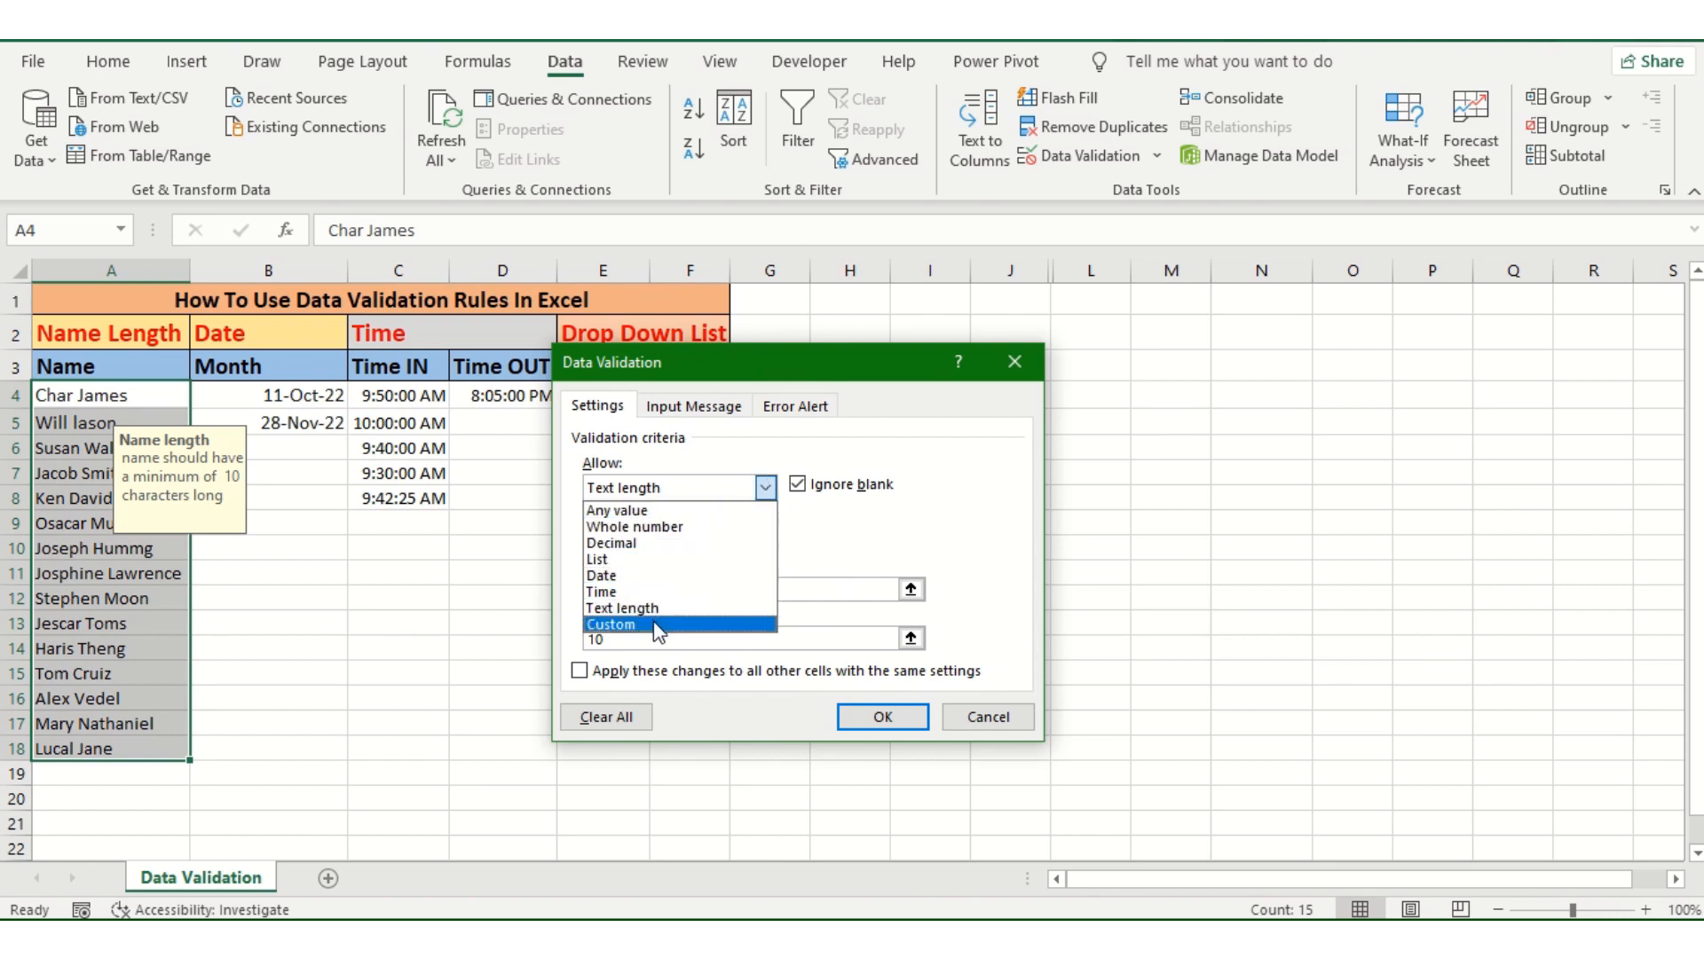
left_click(844, 355)
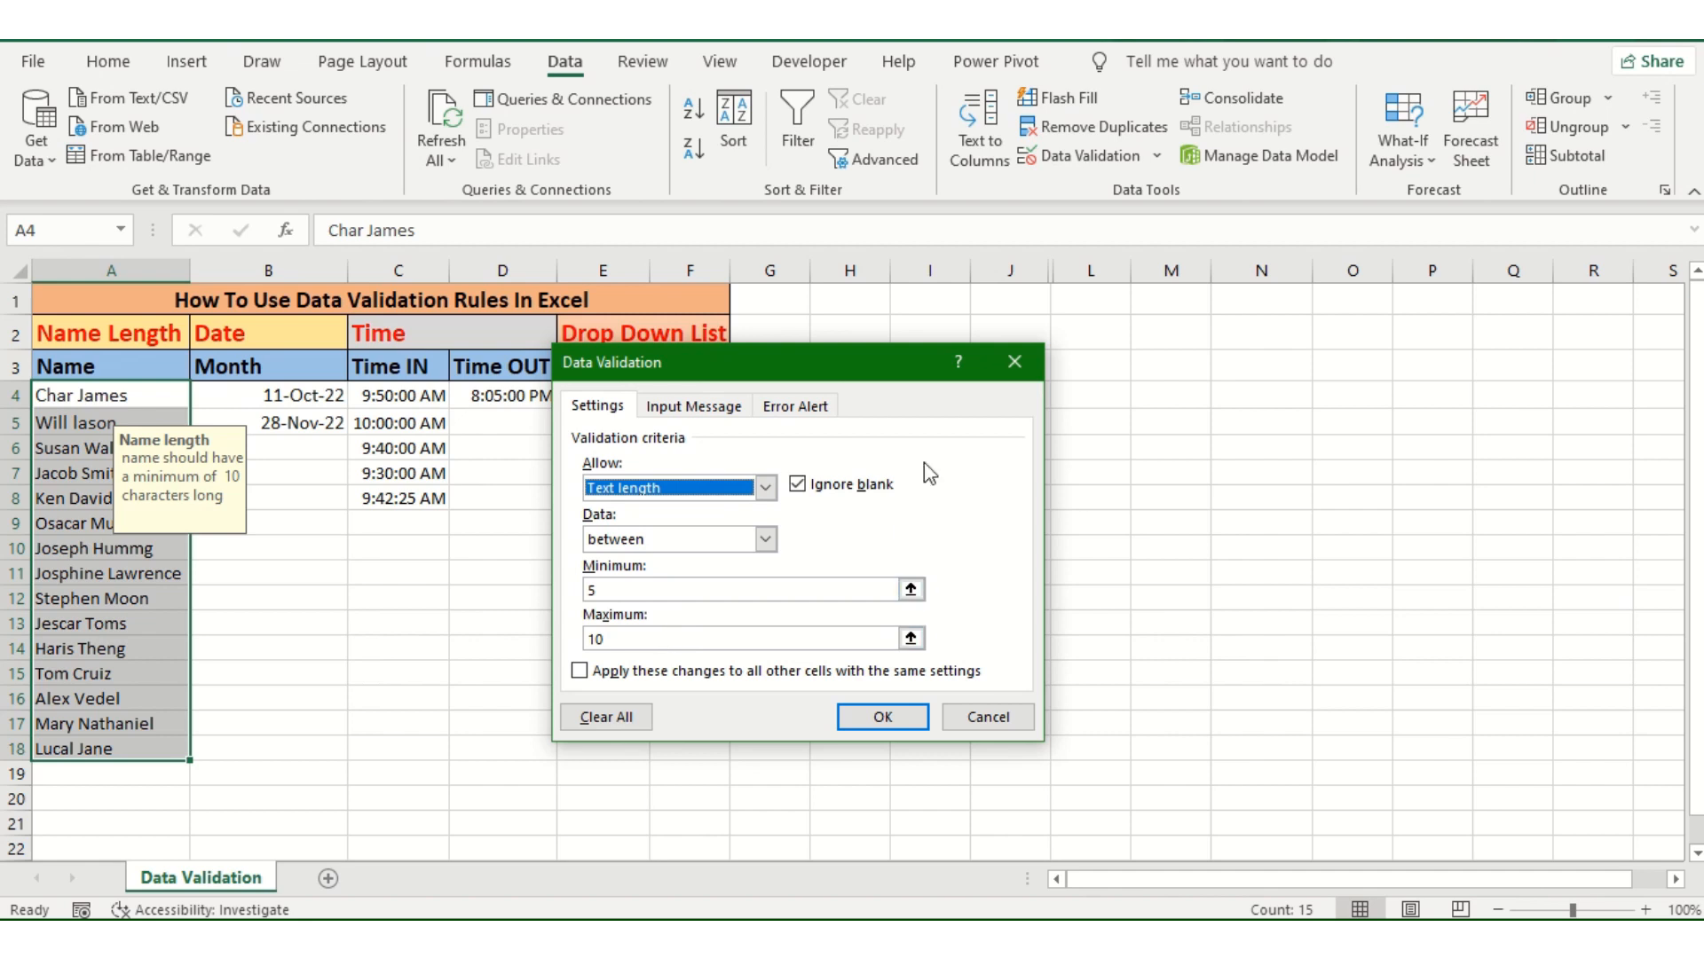
left_click(1014, 361)
Step: Review the error alert, validation criteria and input message of cell A12's data validation rule, leaving it as is
left_click(119, 601)
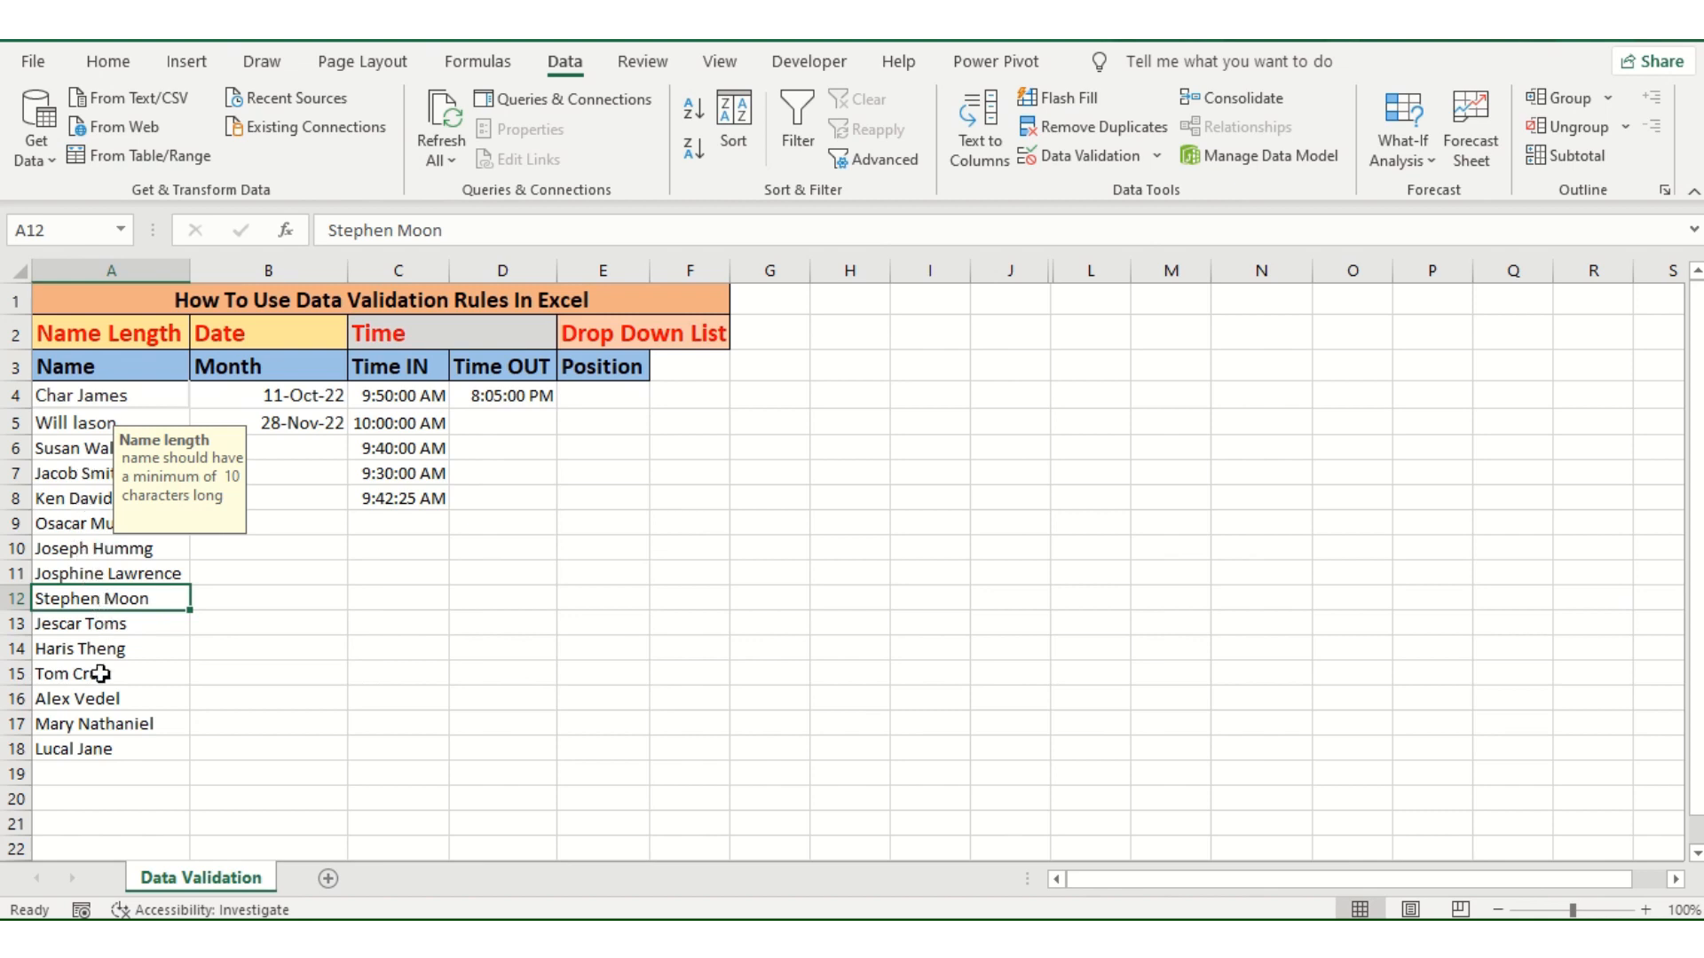
left_click(1077, 157)
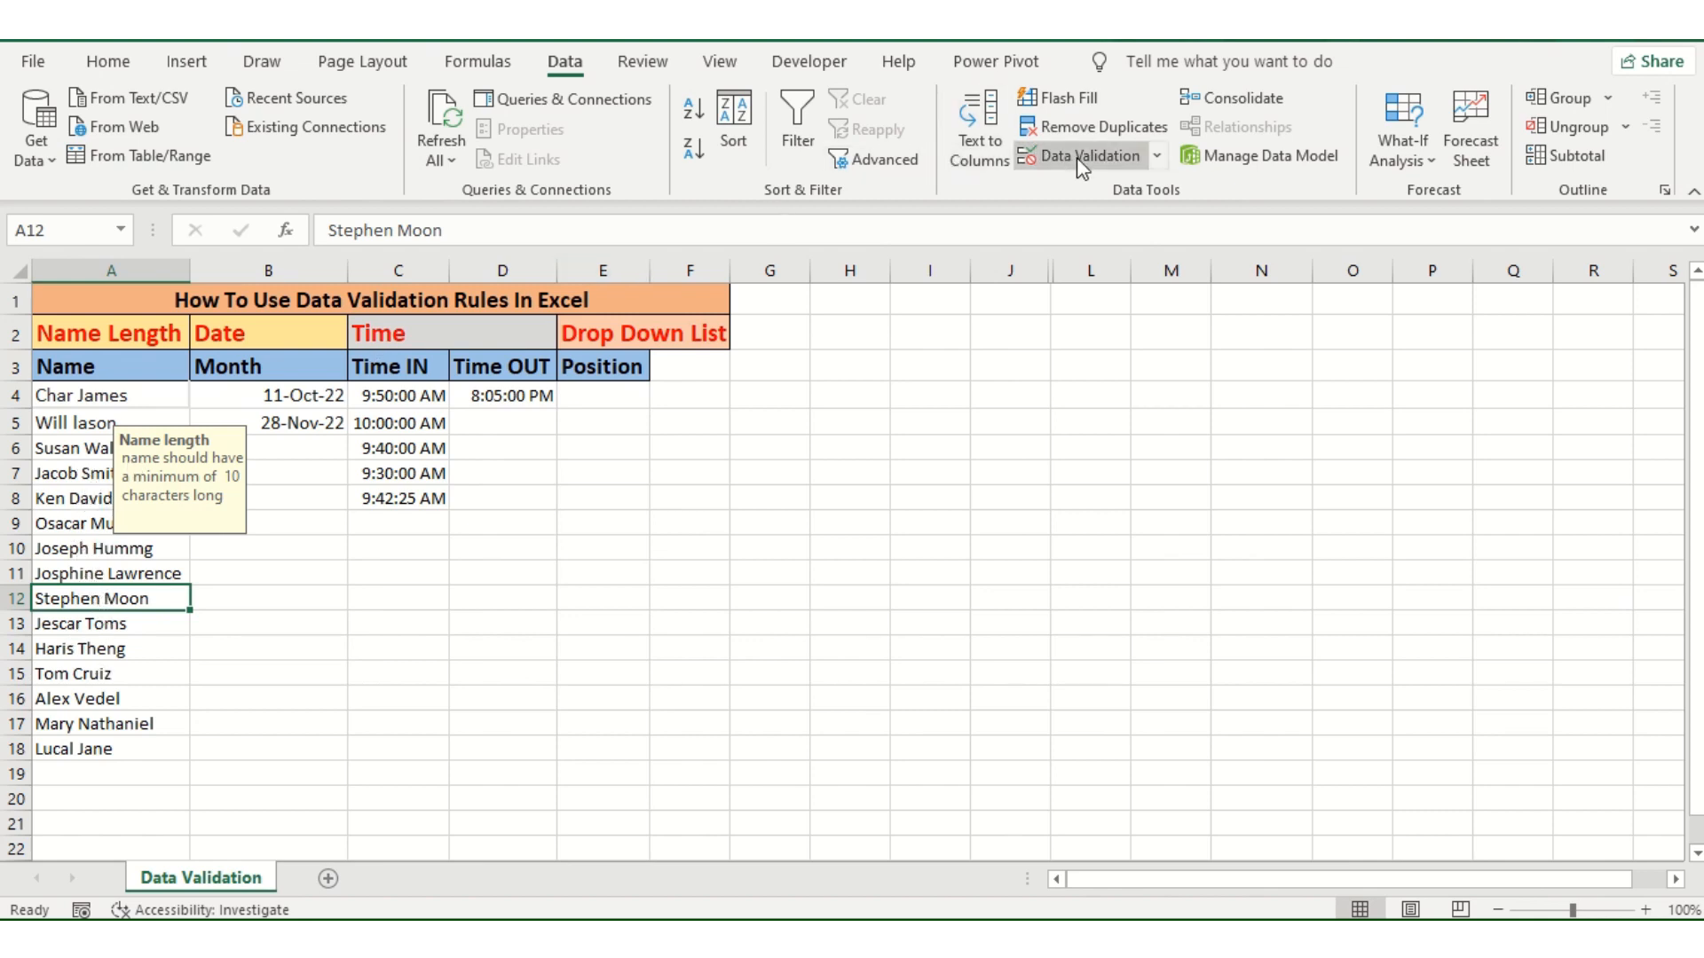
left_click(790, 407)
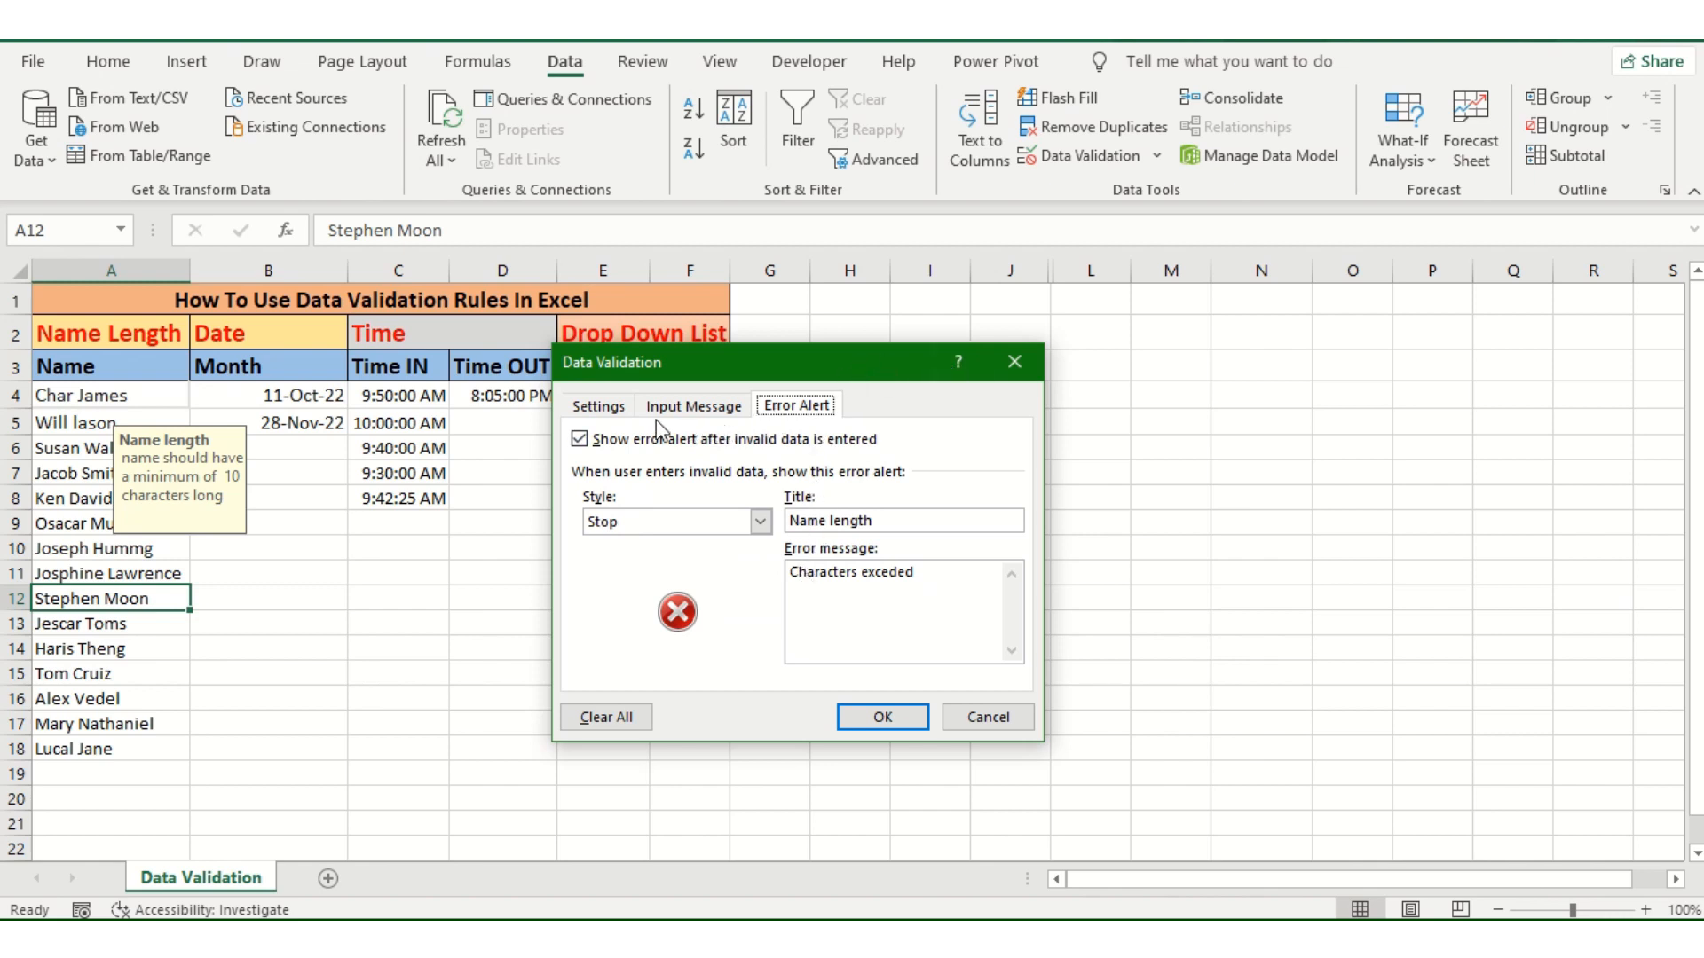
left_click(597, 408)
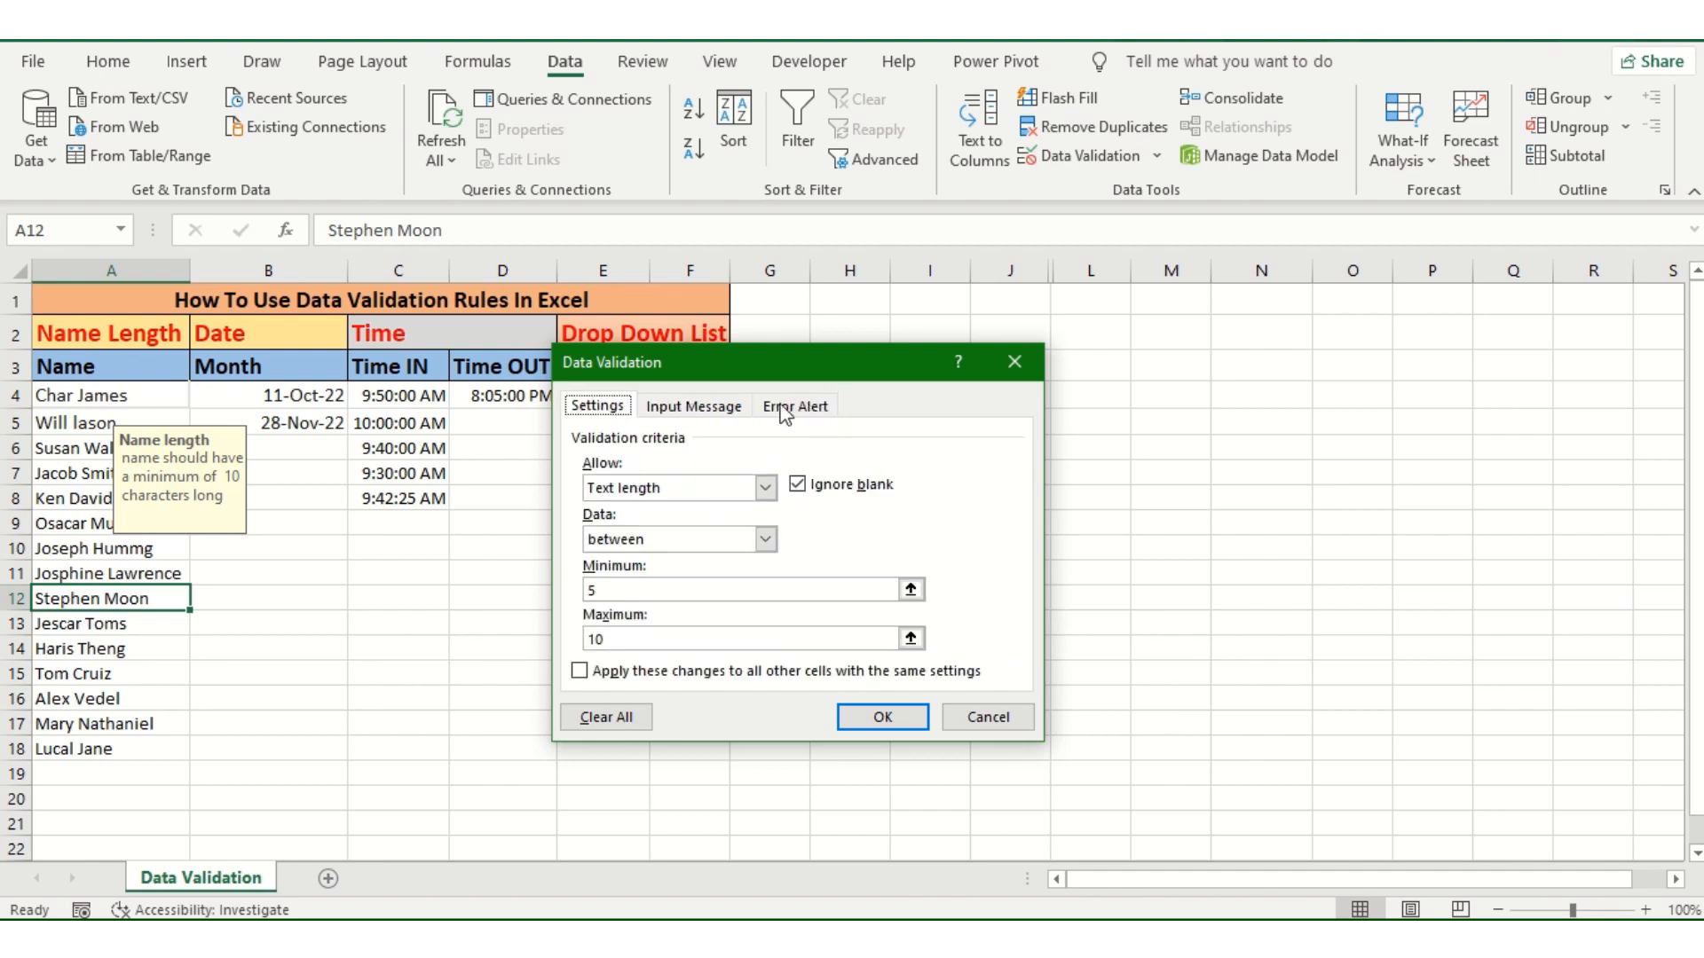
left_click(696, 412)
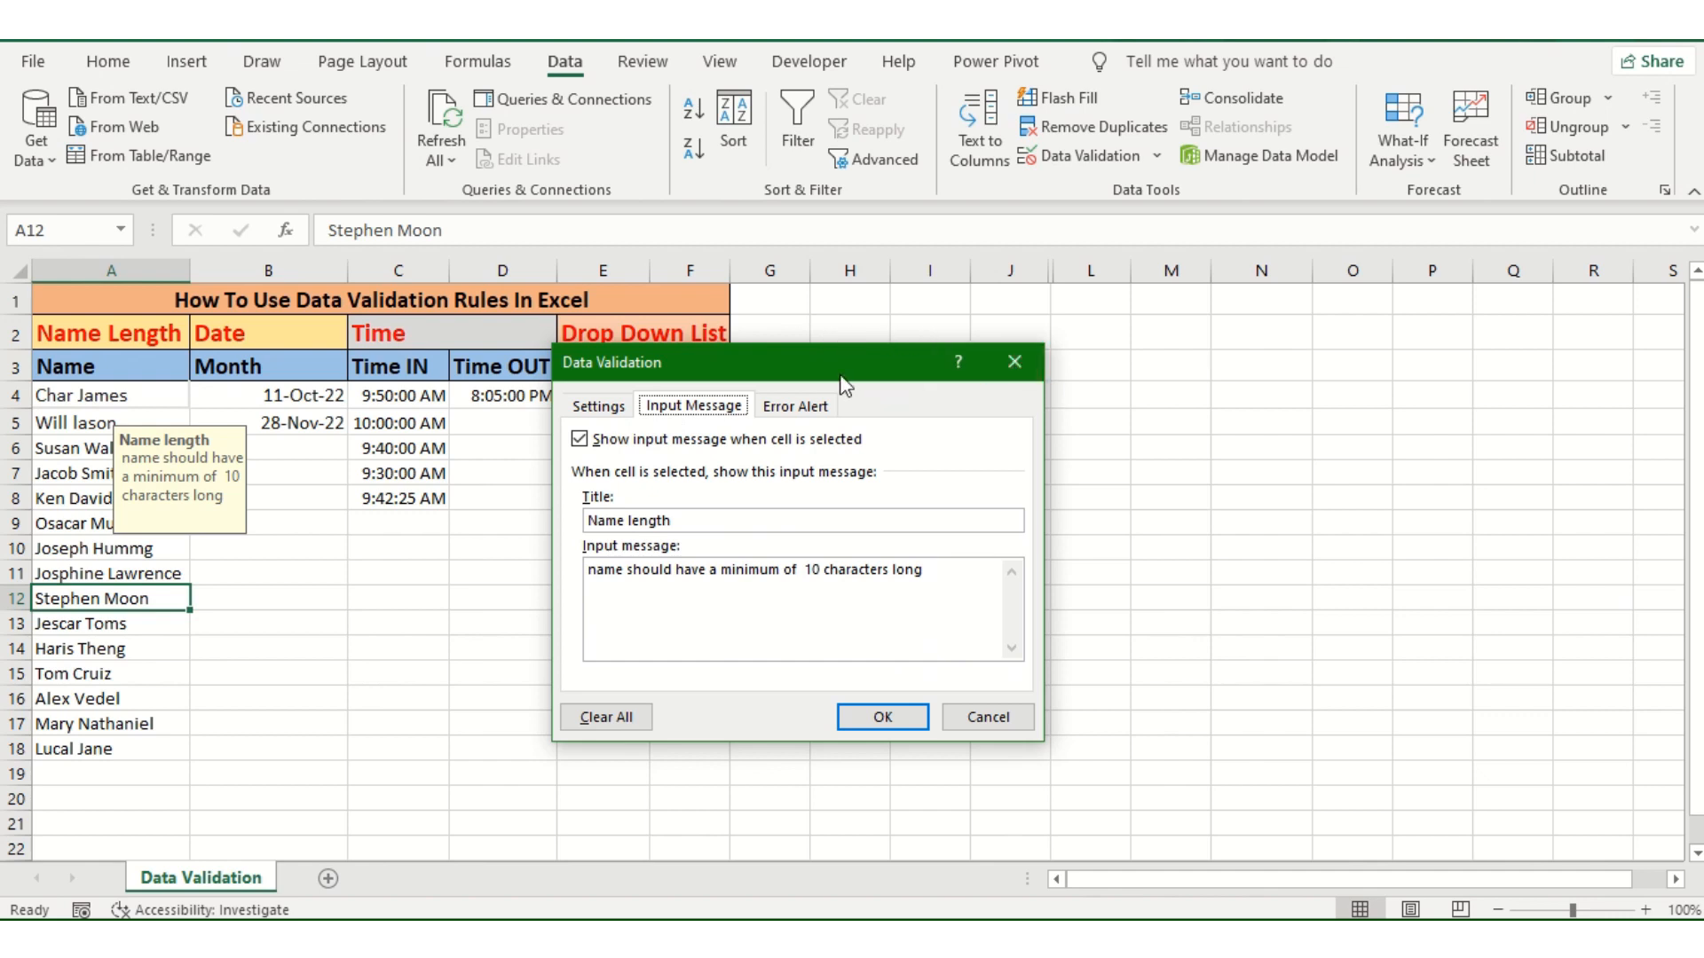
left_click_drag(848, 363, 1014, 335)
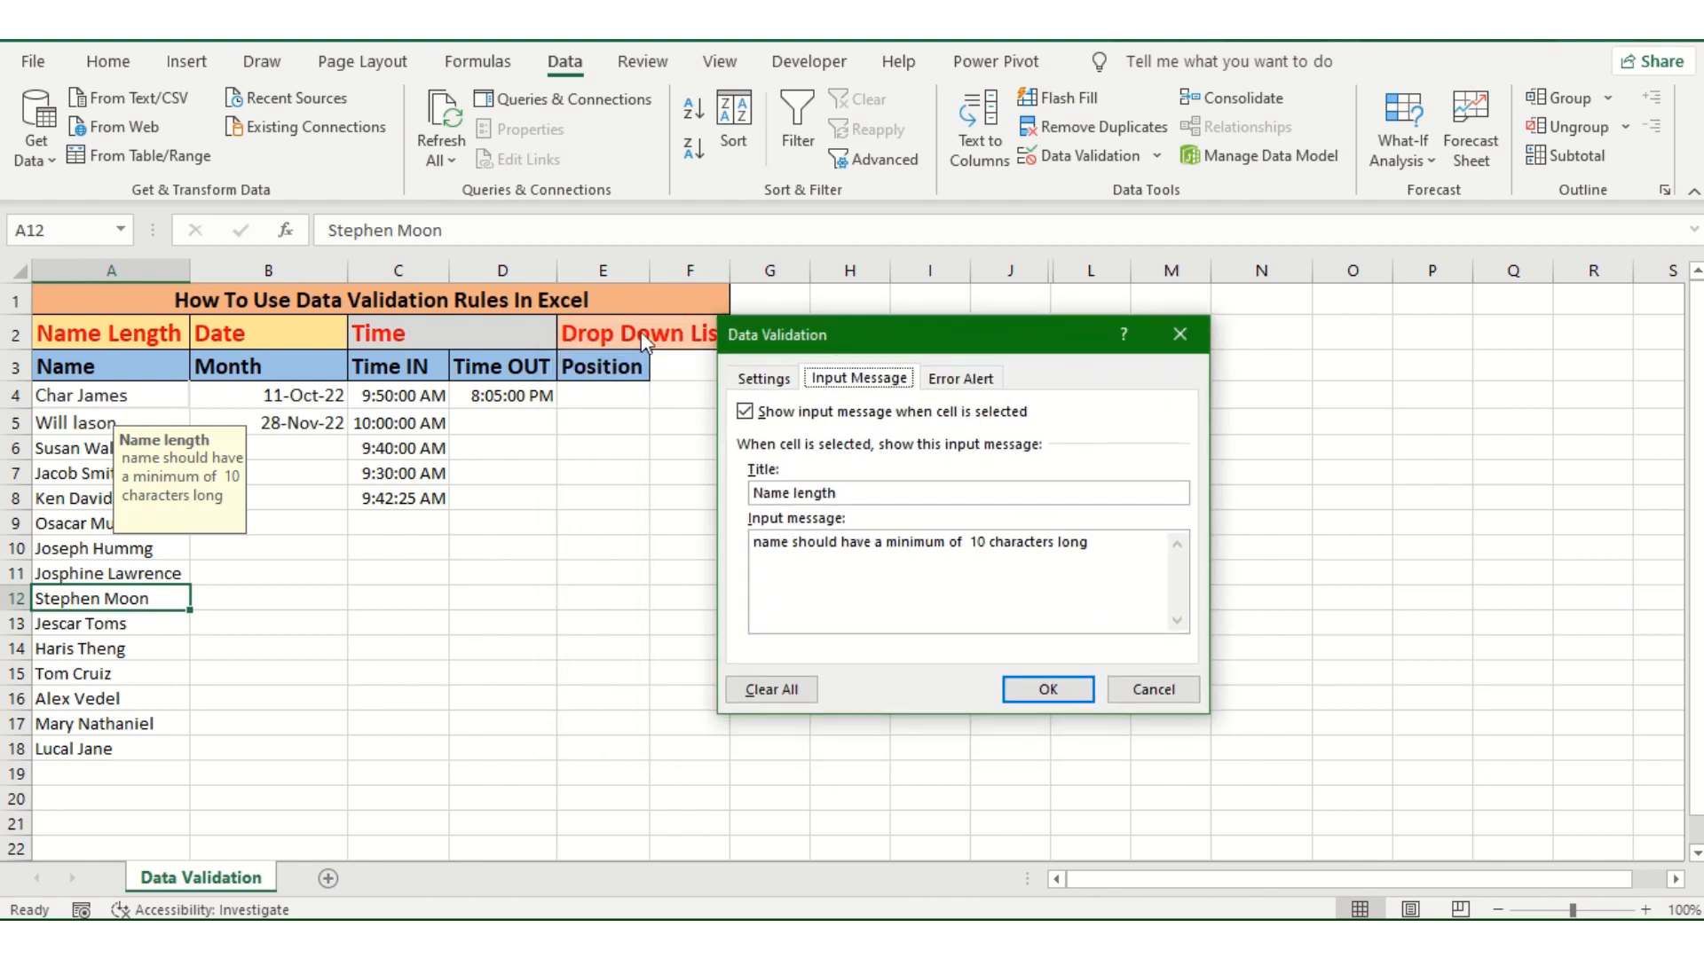
left_click(1175, 332)
Step: Compare the input messages shown for cells in the Name, Month, Time IN and Time OUT columns
left_click(322, 395)
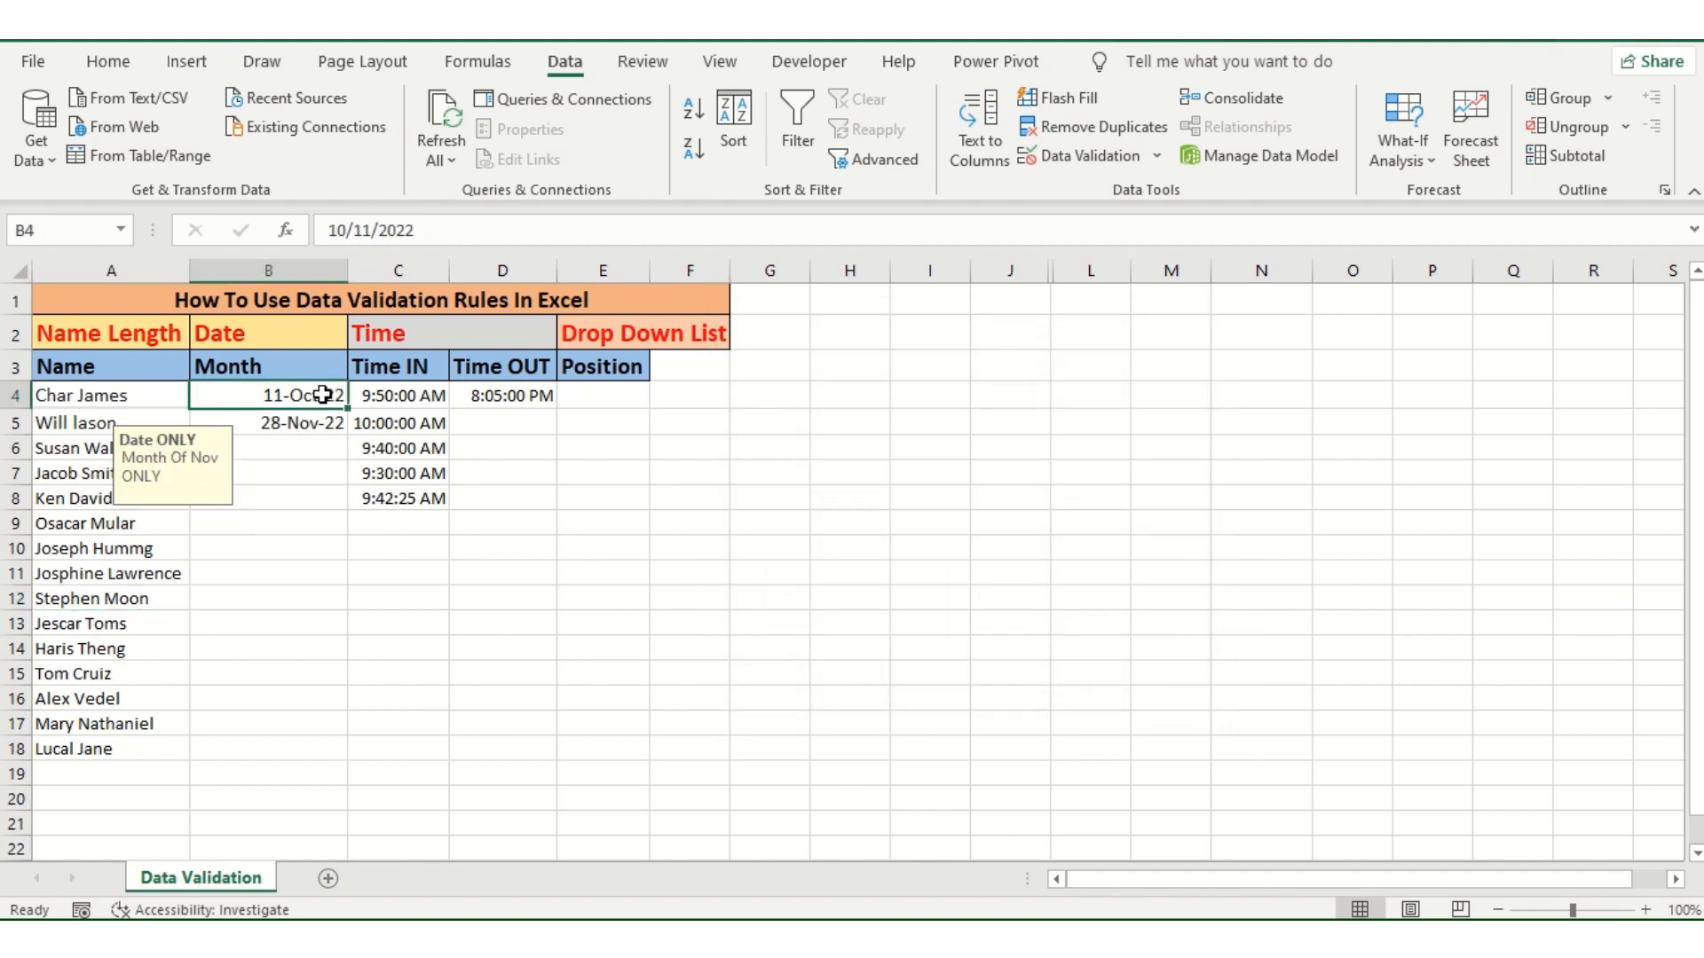
left_click(401, 444)
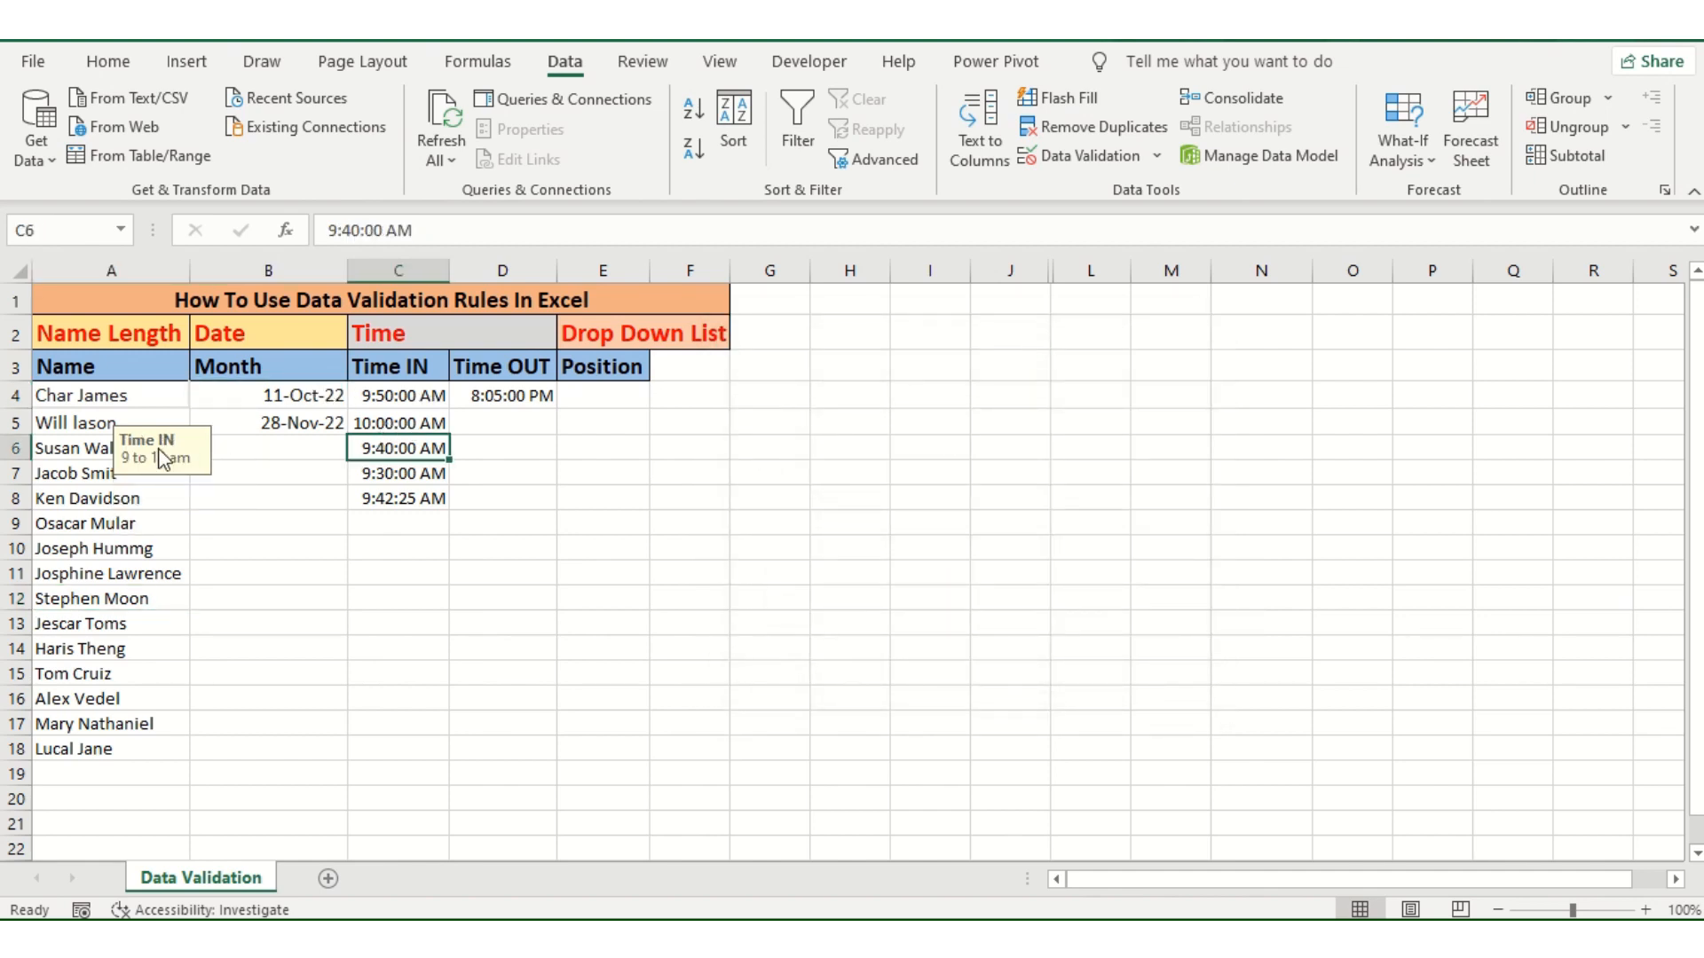
left_click(111, 419)
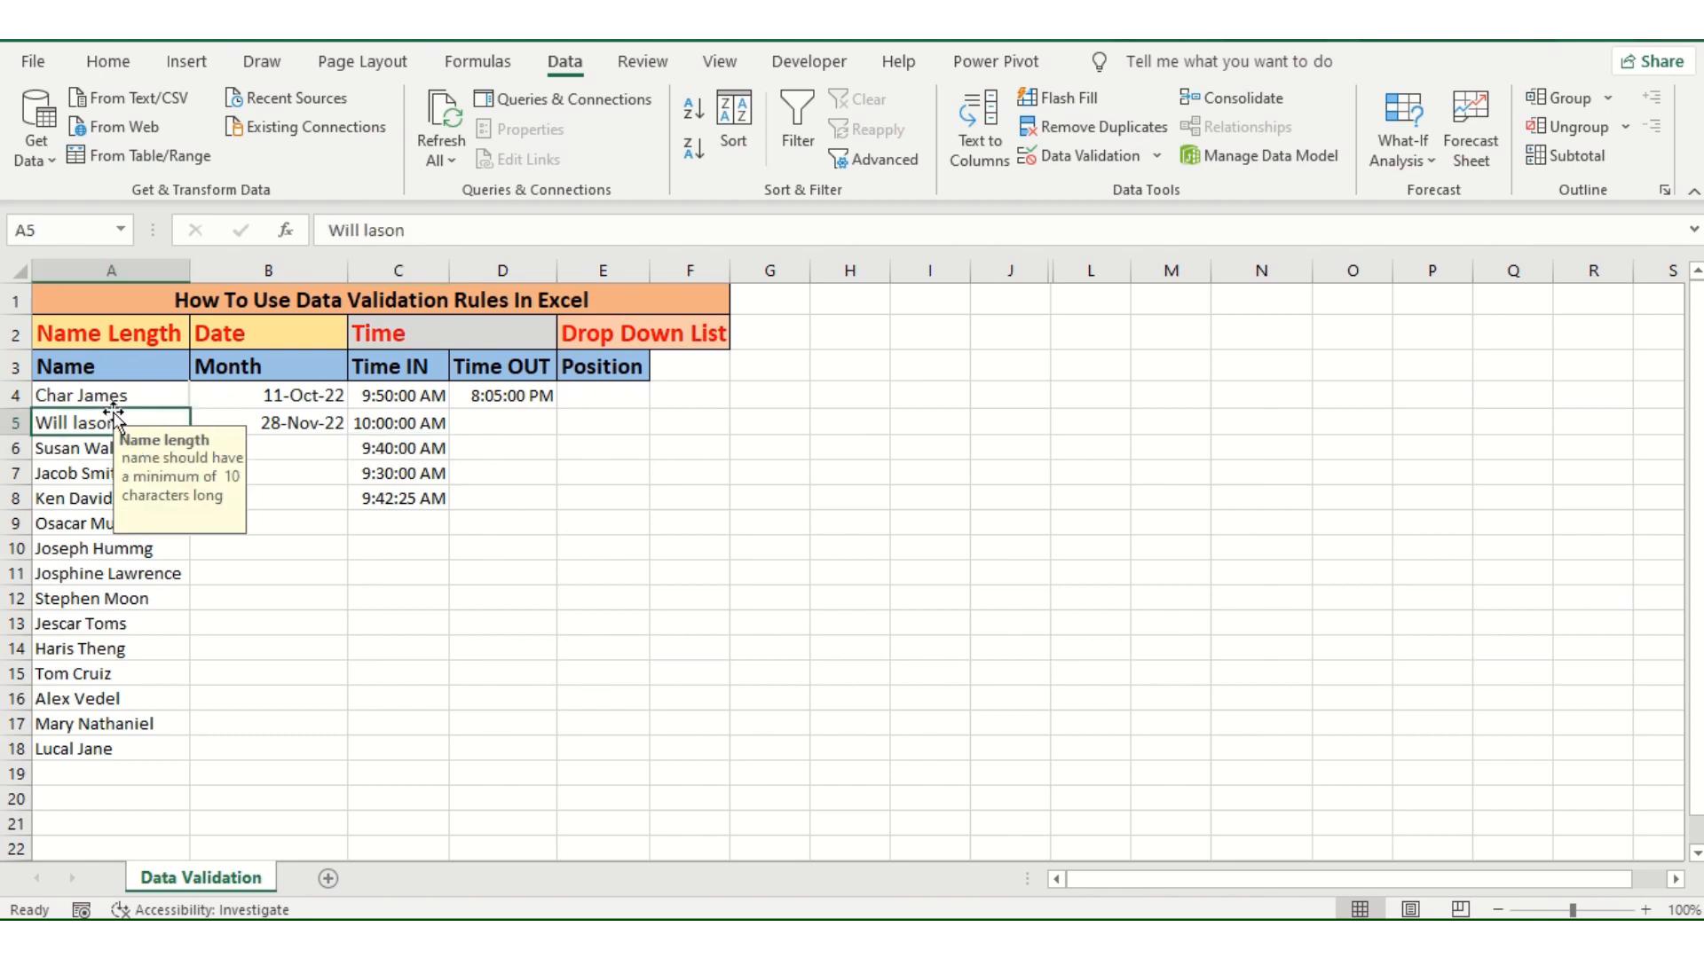
left_click(306, 392)
left_click(490, 392)
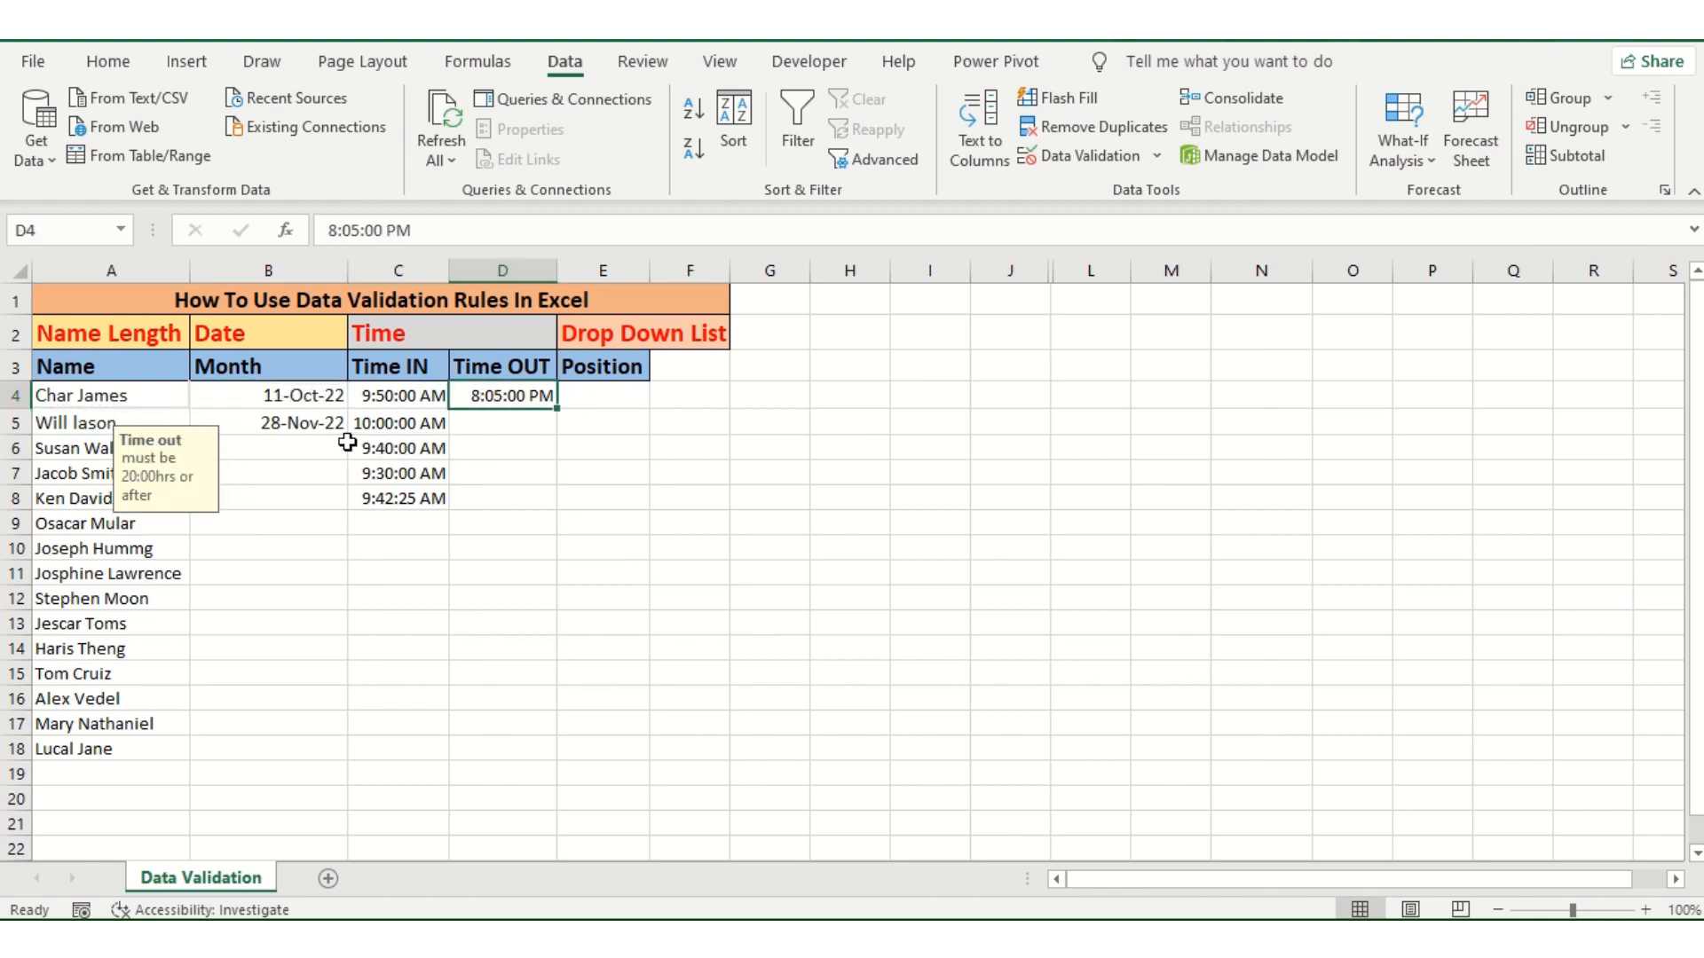
left_click(115, 544)
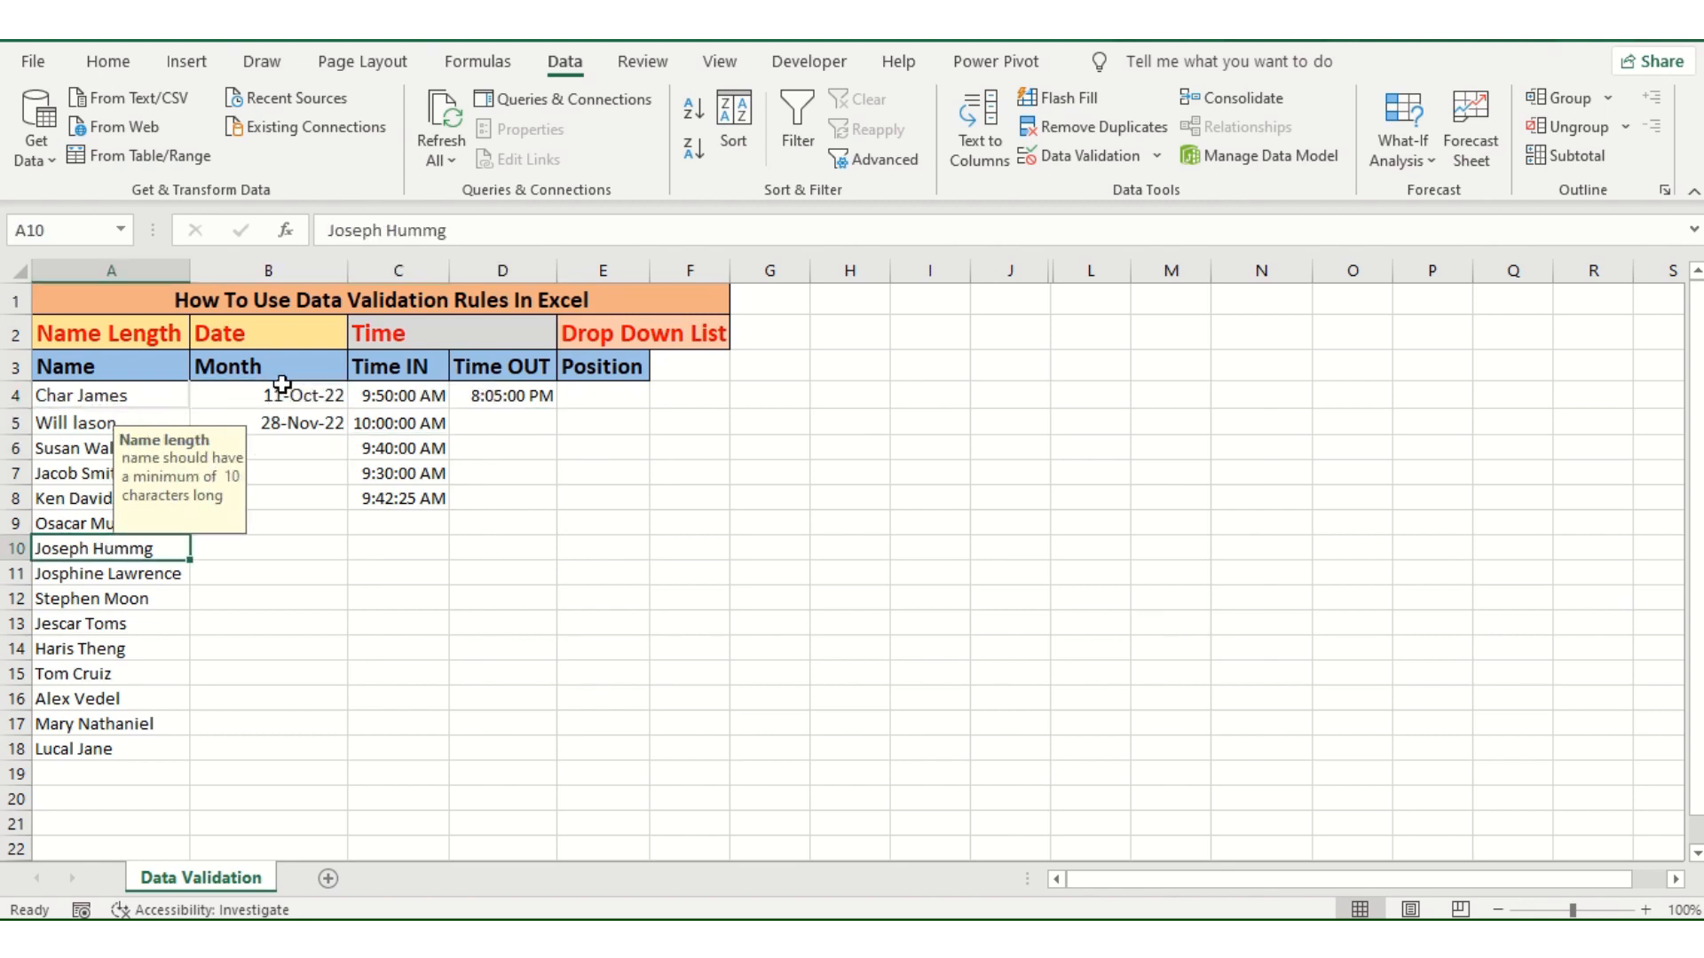
left_click_drag(283, 388, 273, 740)
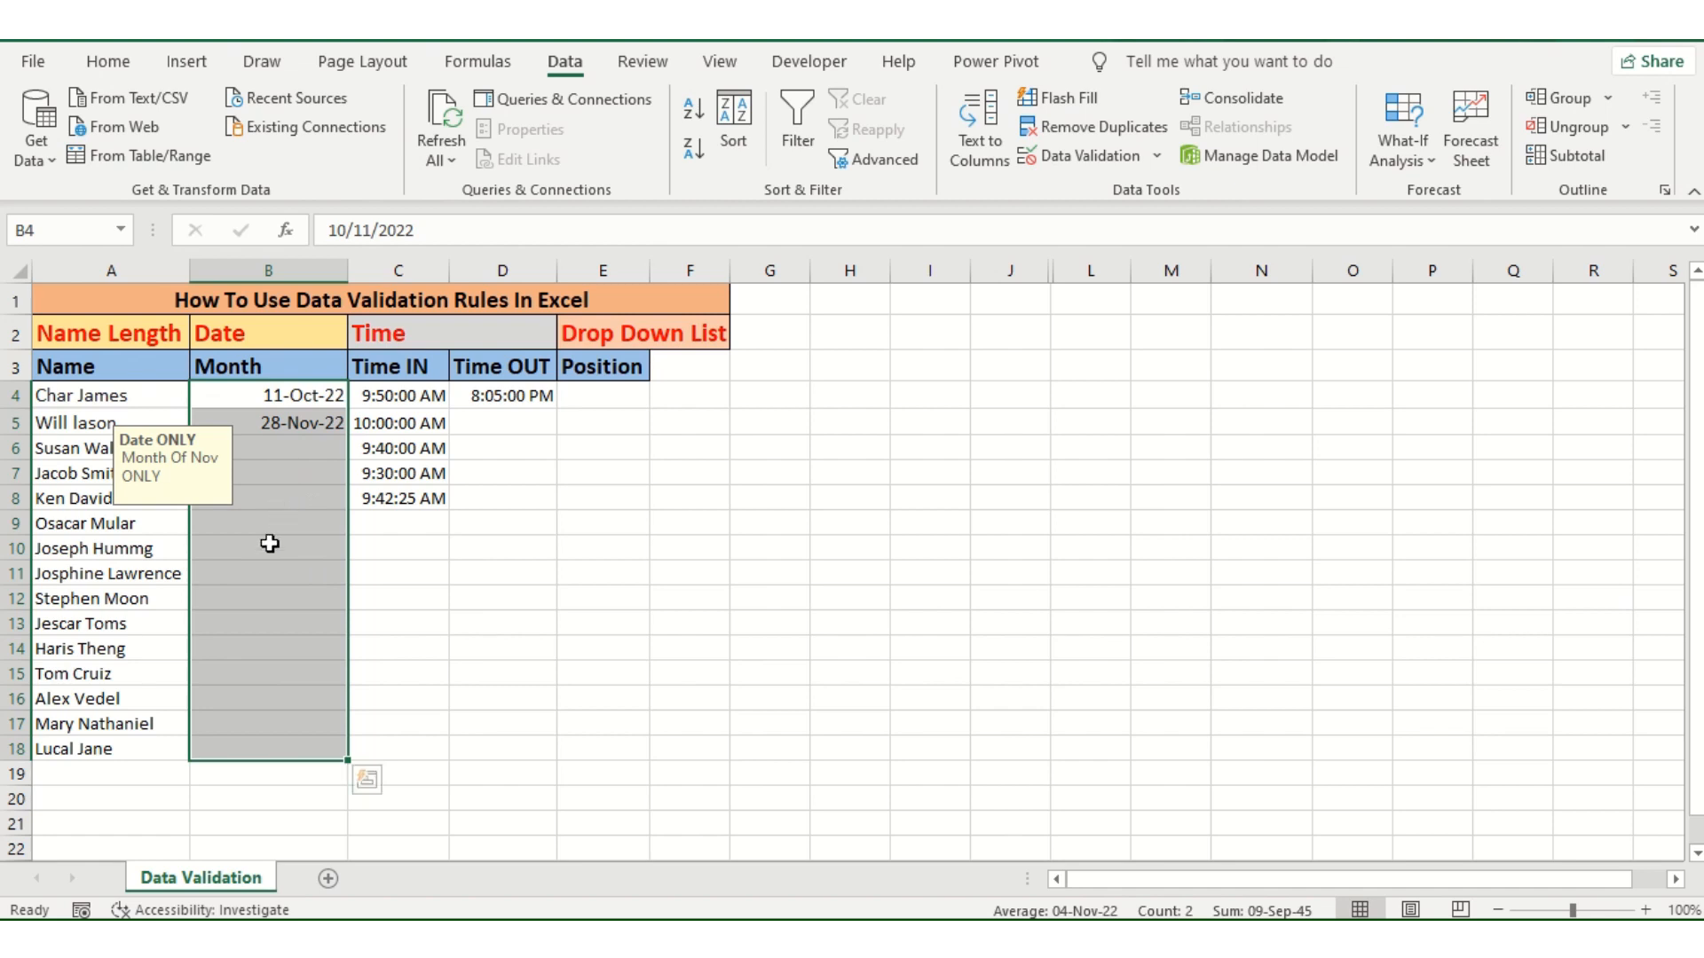
left_click(311, 399)
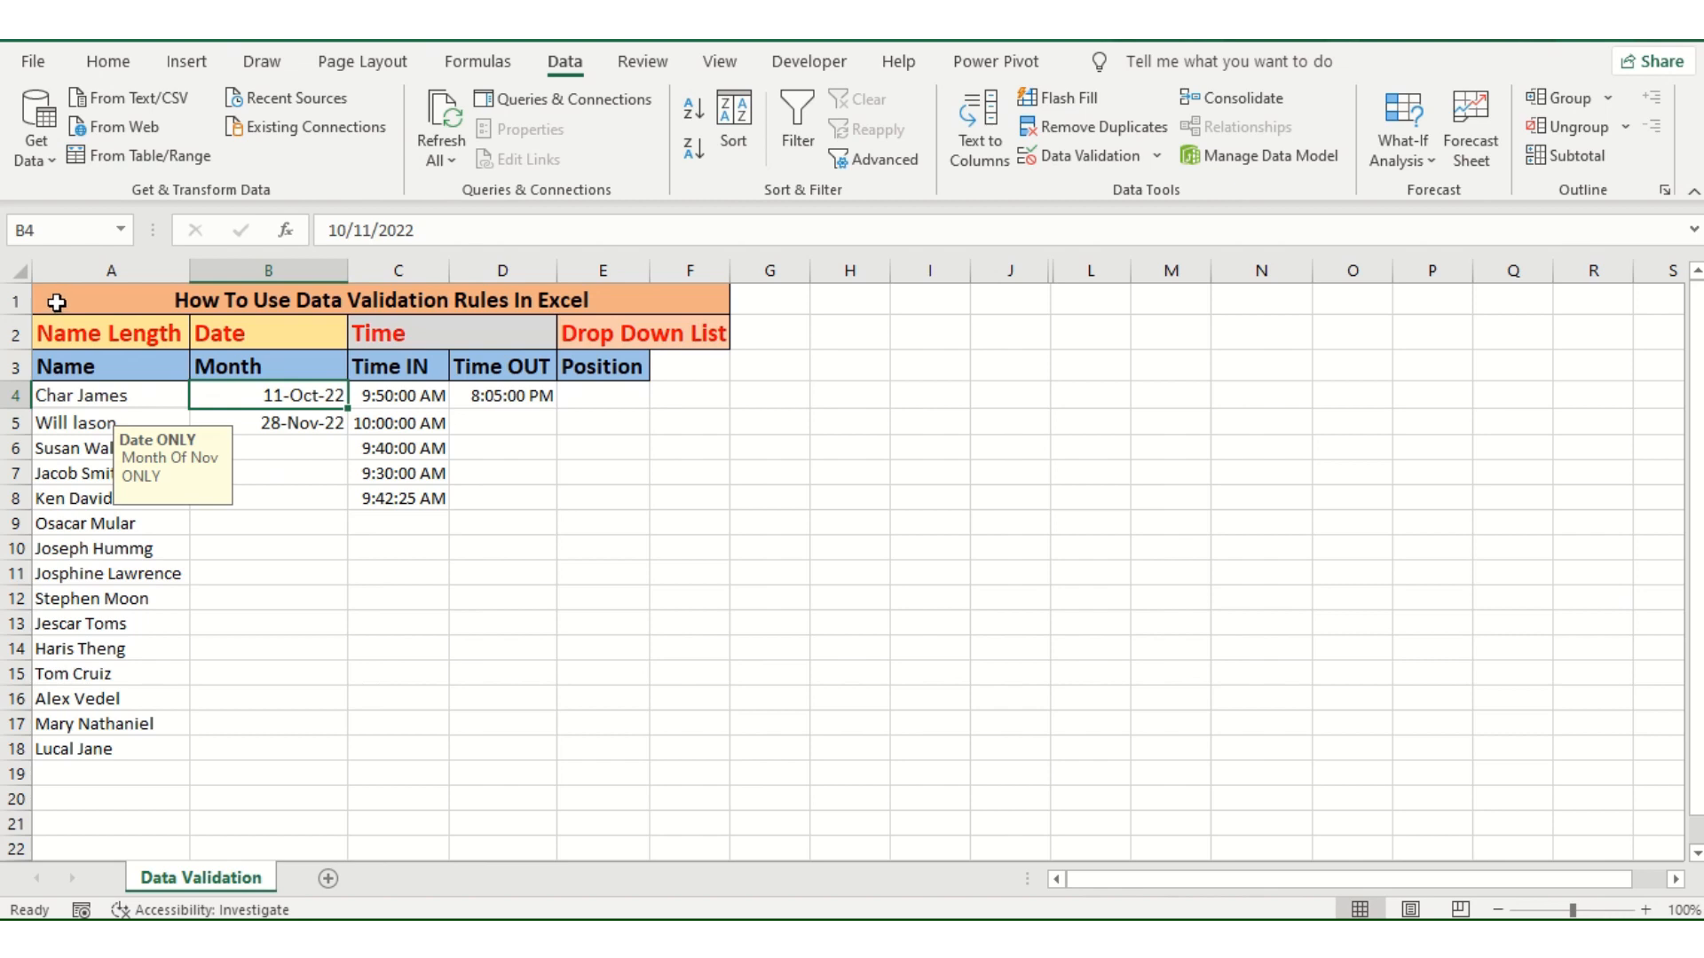
left_click_drag(56, 302, 467, 752)
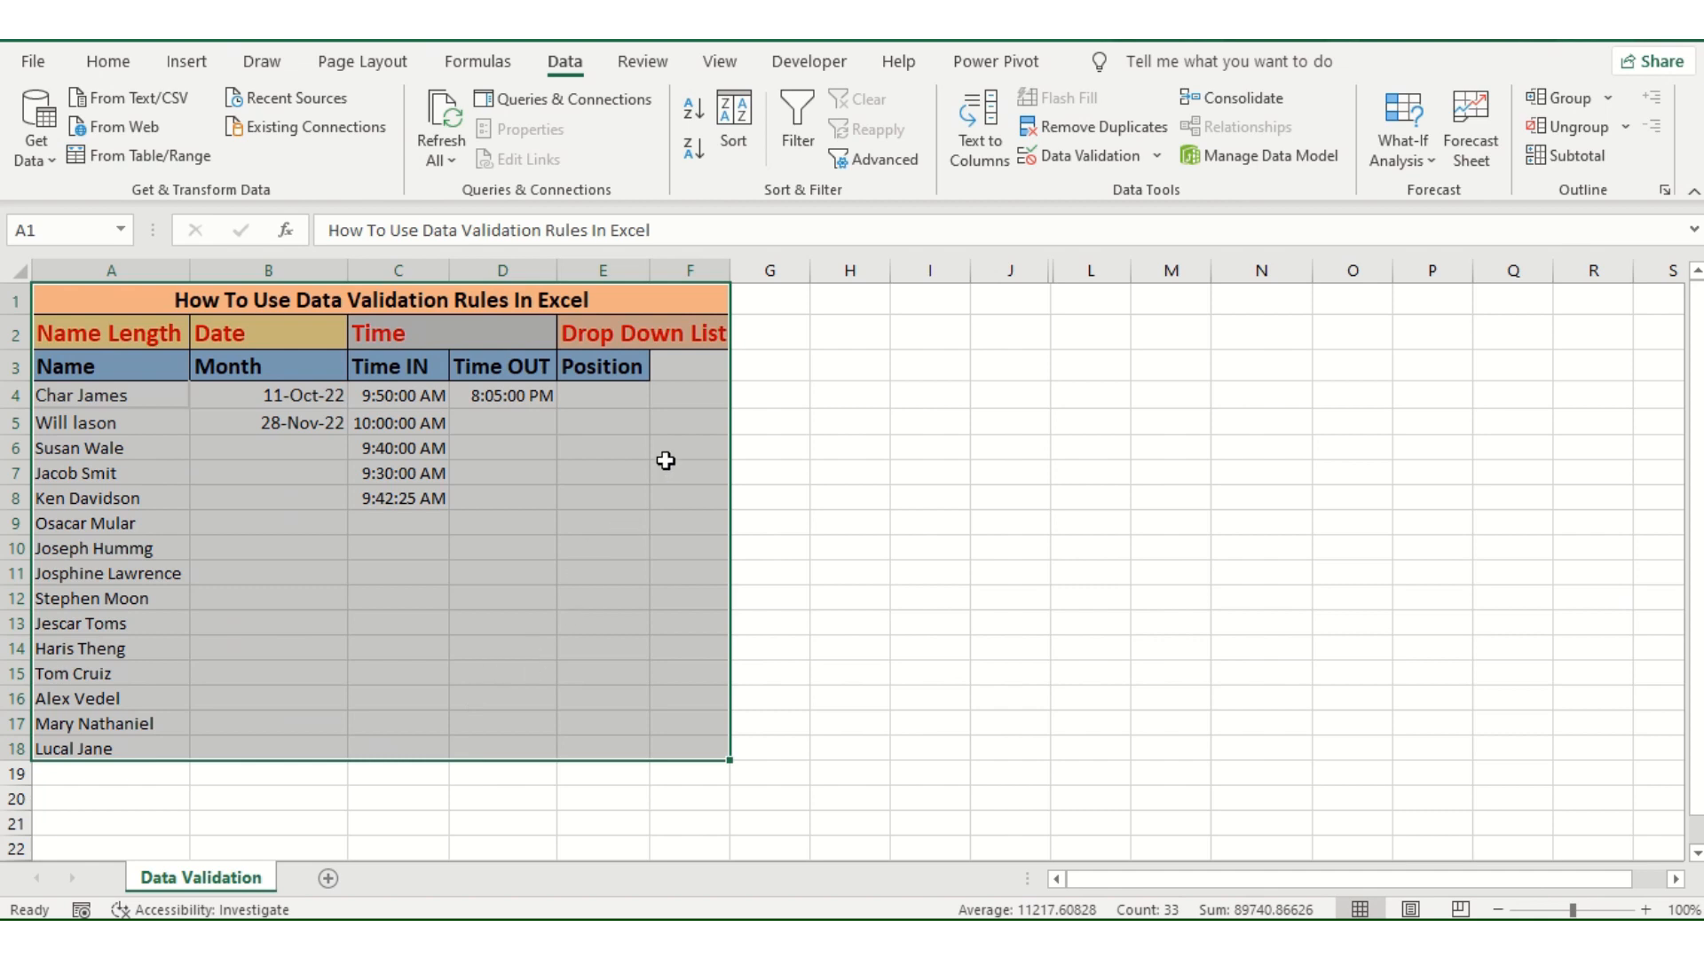
left_click(604, 463)
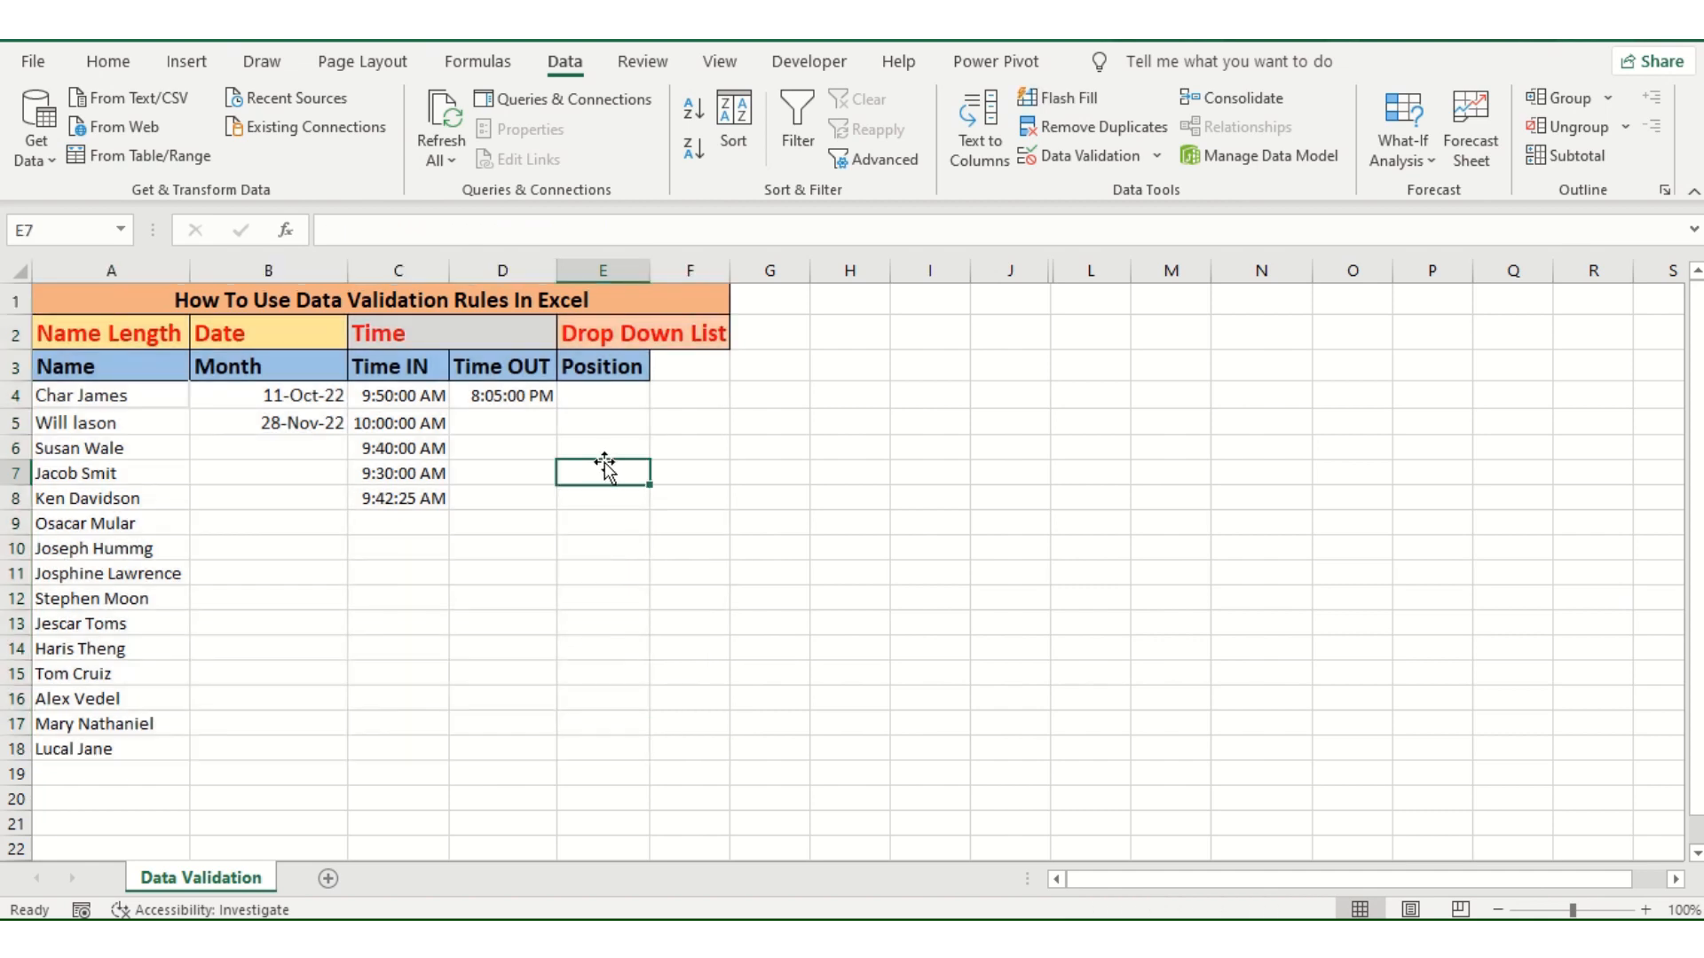
left_click(328, 582)
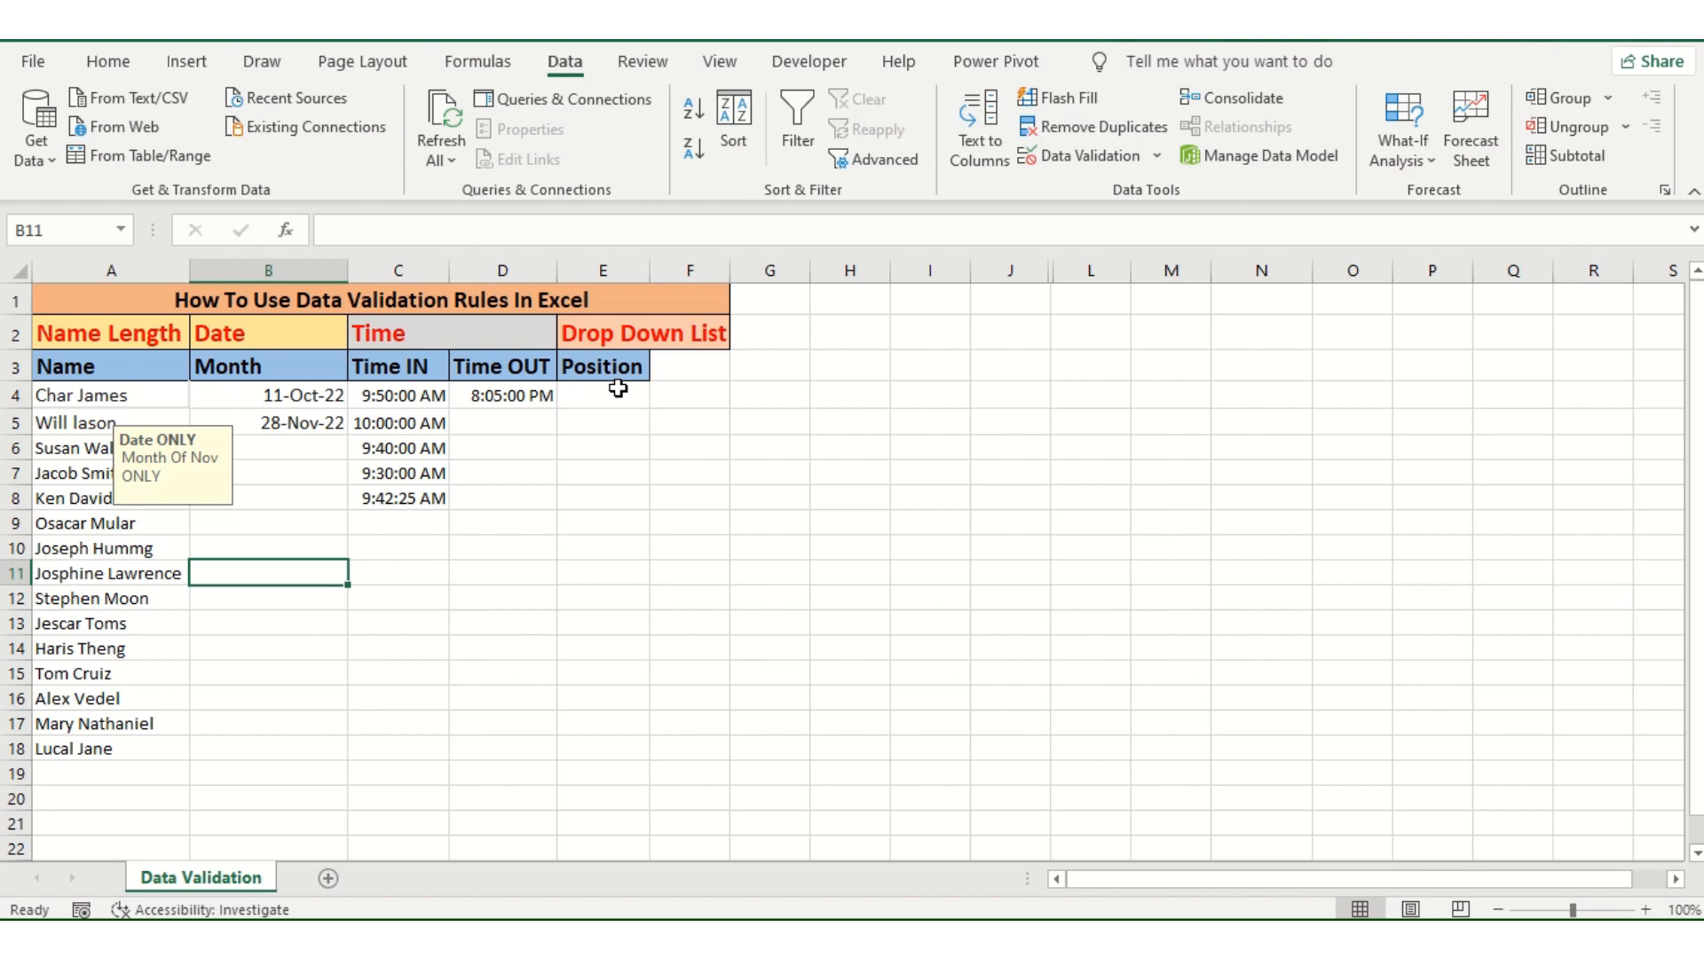
left_click_drag(619, 388, 605, 742)
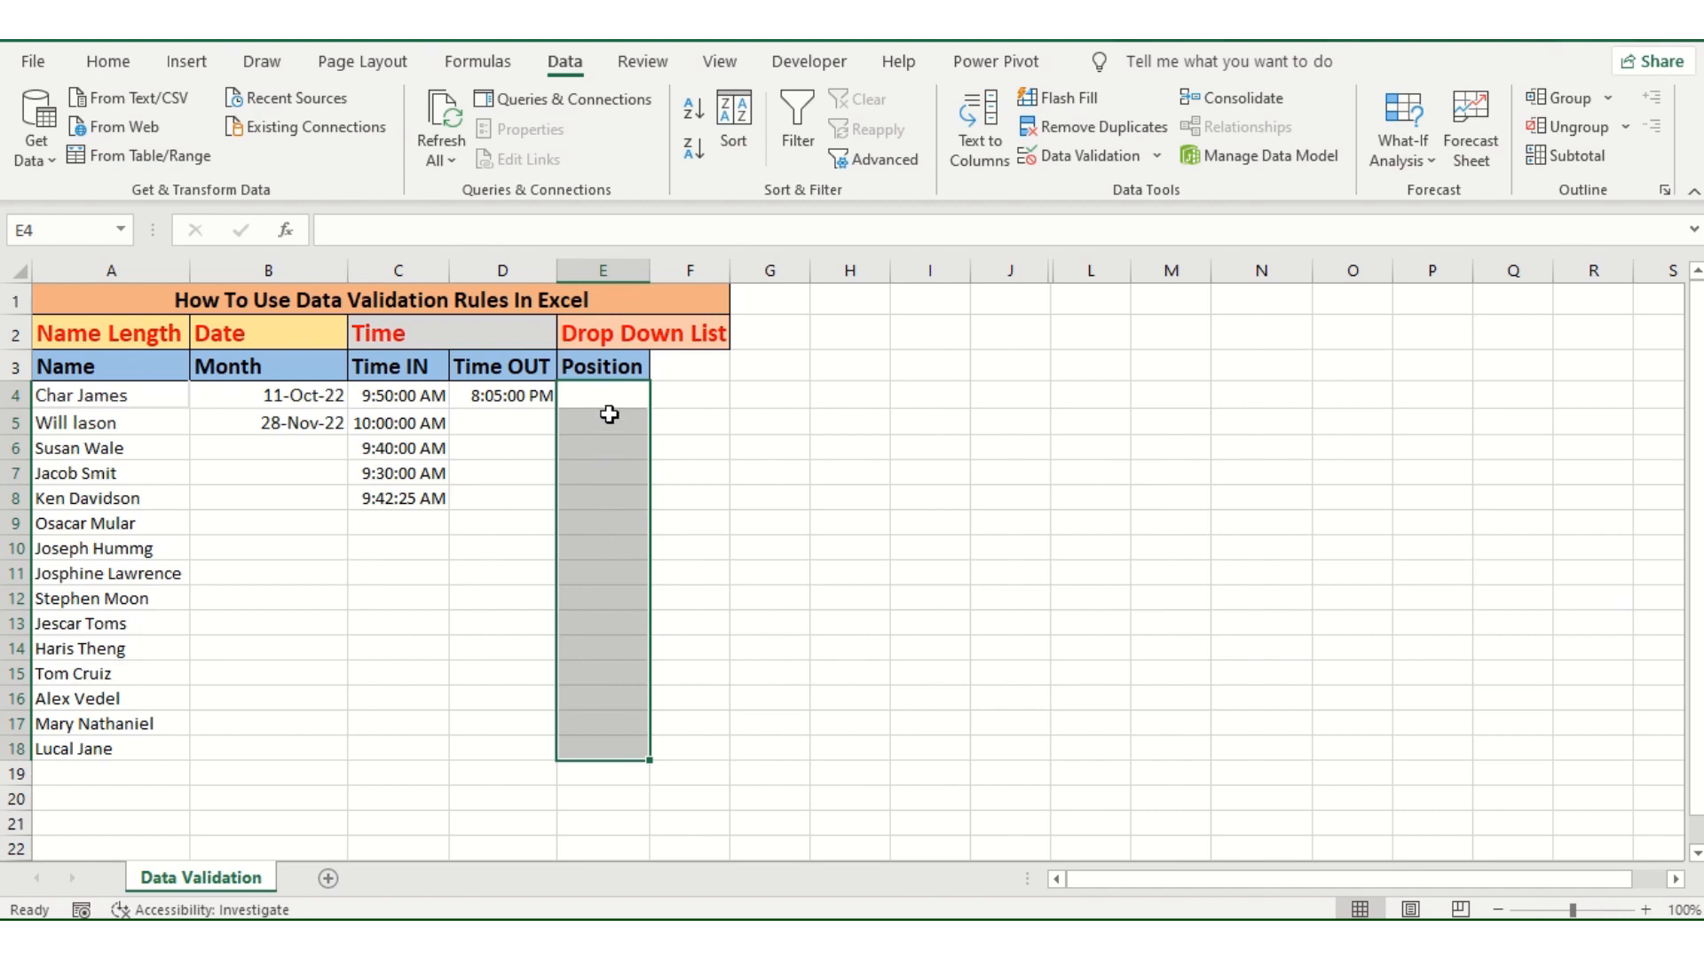
left_click(761, 420)
left_click(610, 399)
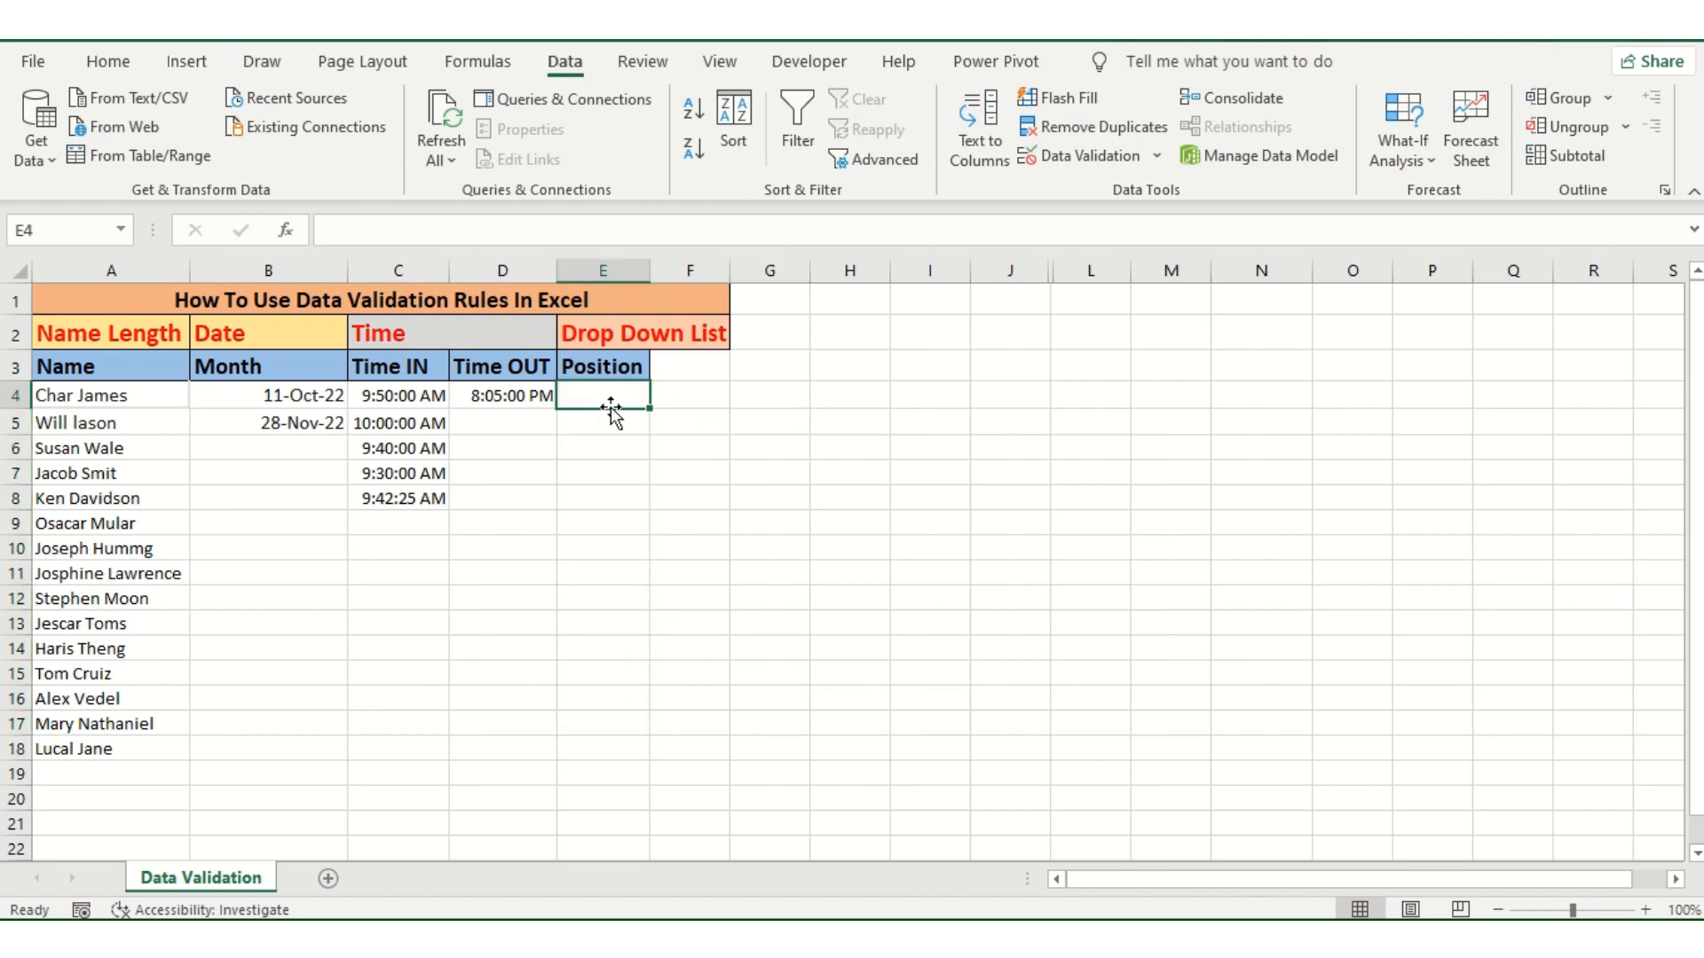
left_click(601, 477)
left_click(595, 653)
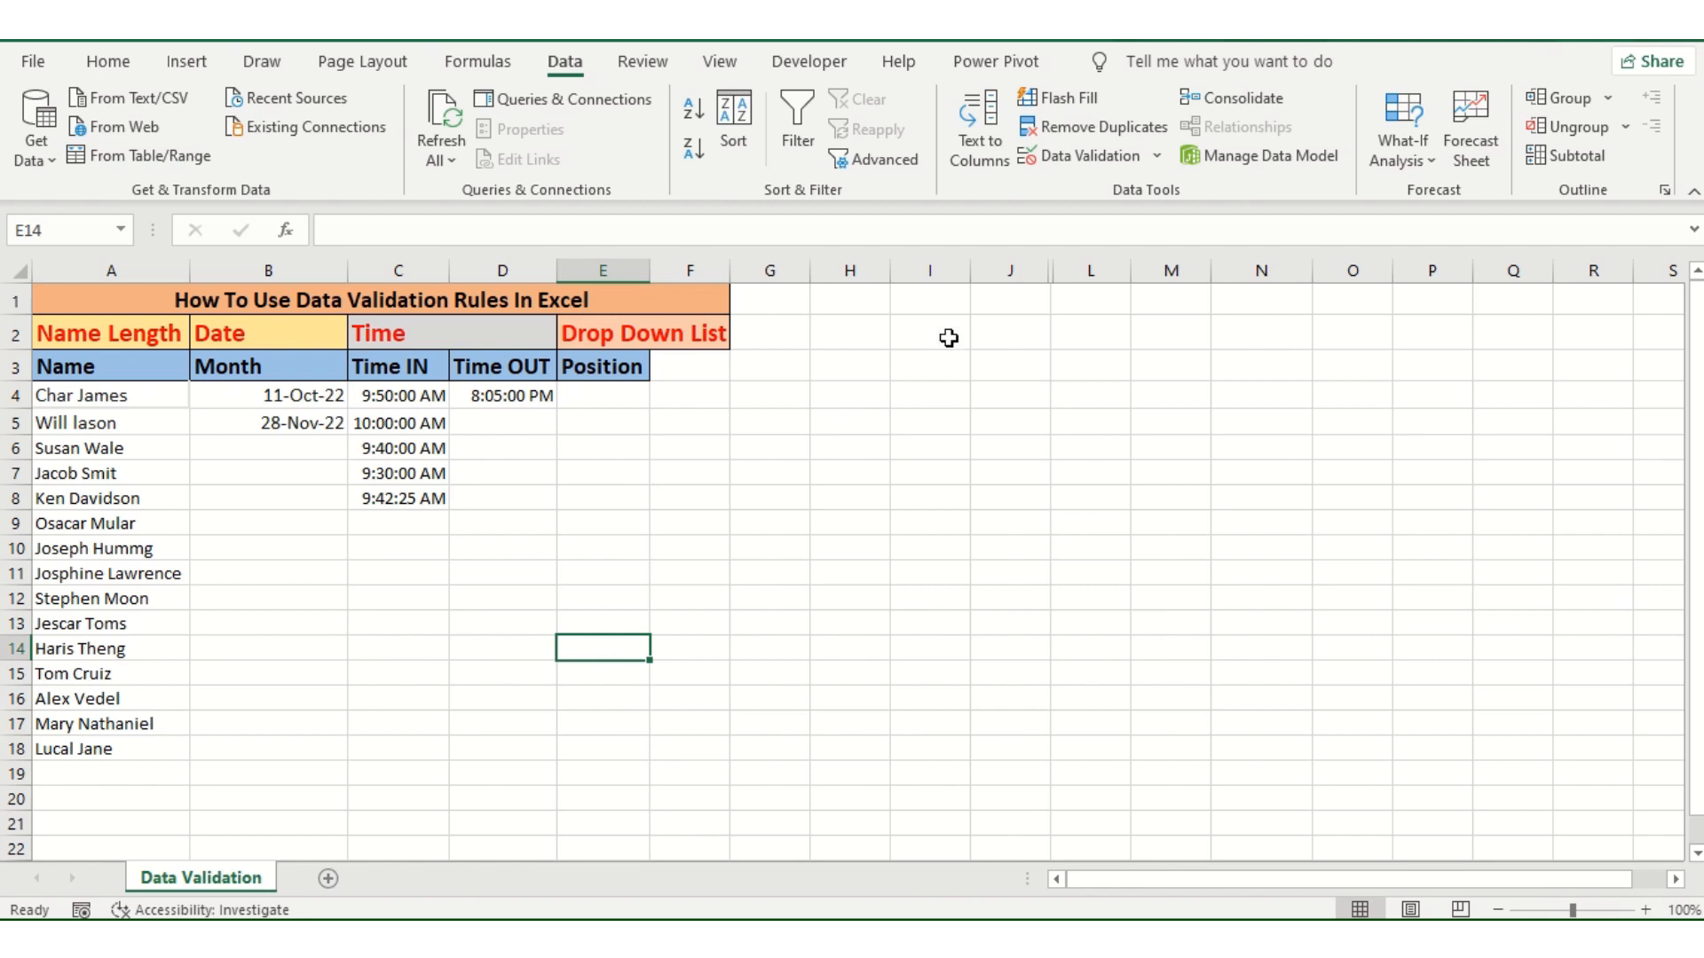
Step: Unhide column K, which lies between columns J and L
right_click(1051, 276)
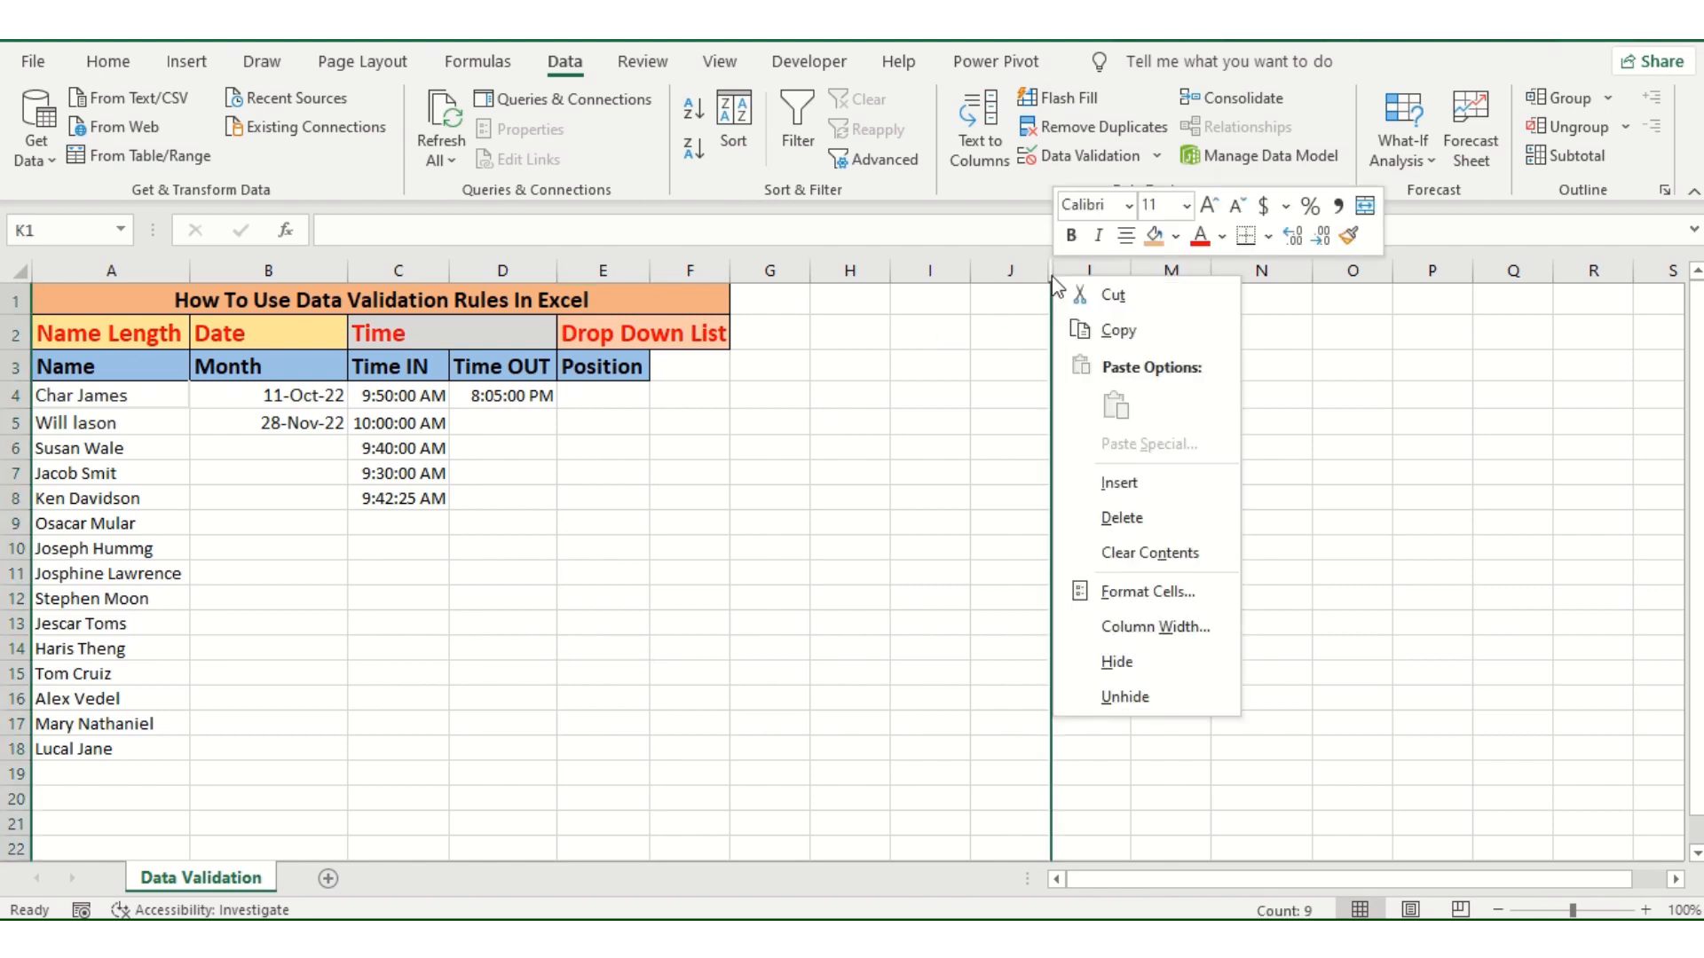
left_click(1126, 697)
left_click(925, 574)
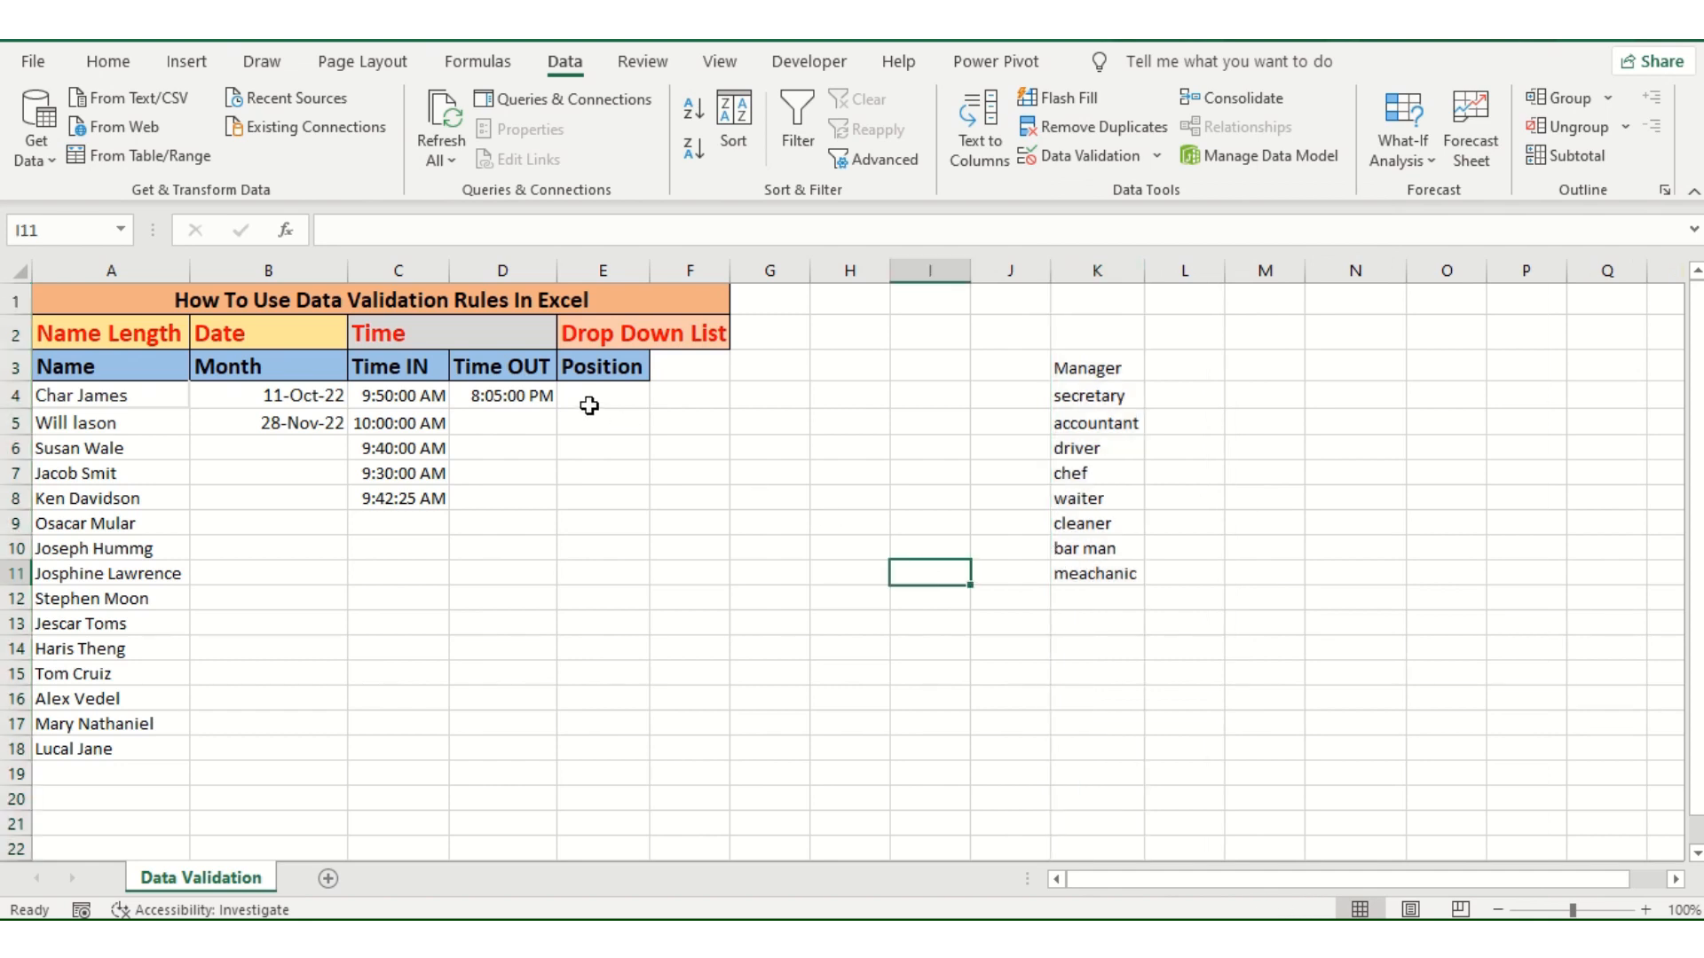
Step: Restrict the Position cells E4:E18 to an in-cell drop-down list that takes its source from K3:K11
left_click_drag(596, 395, 597, 744)
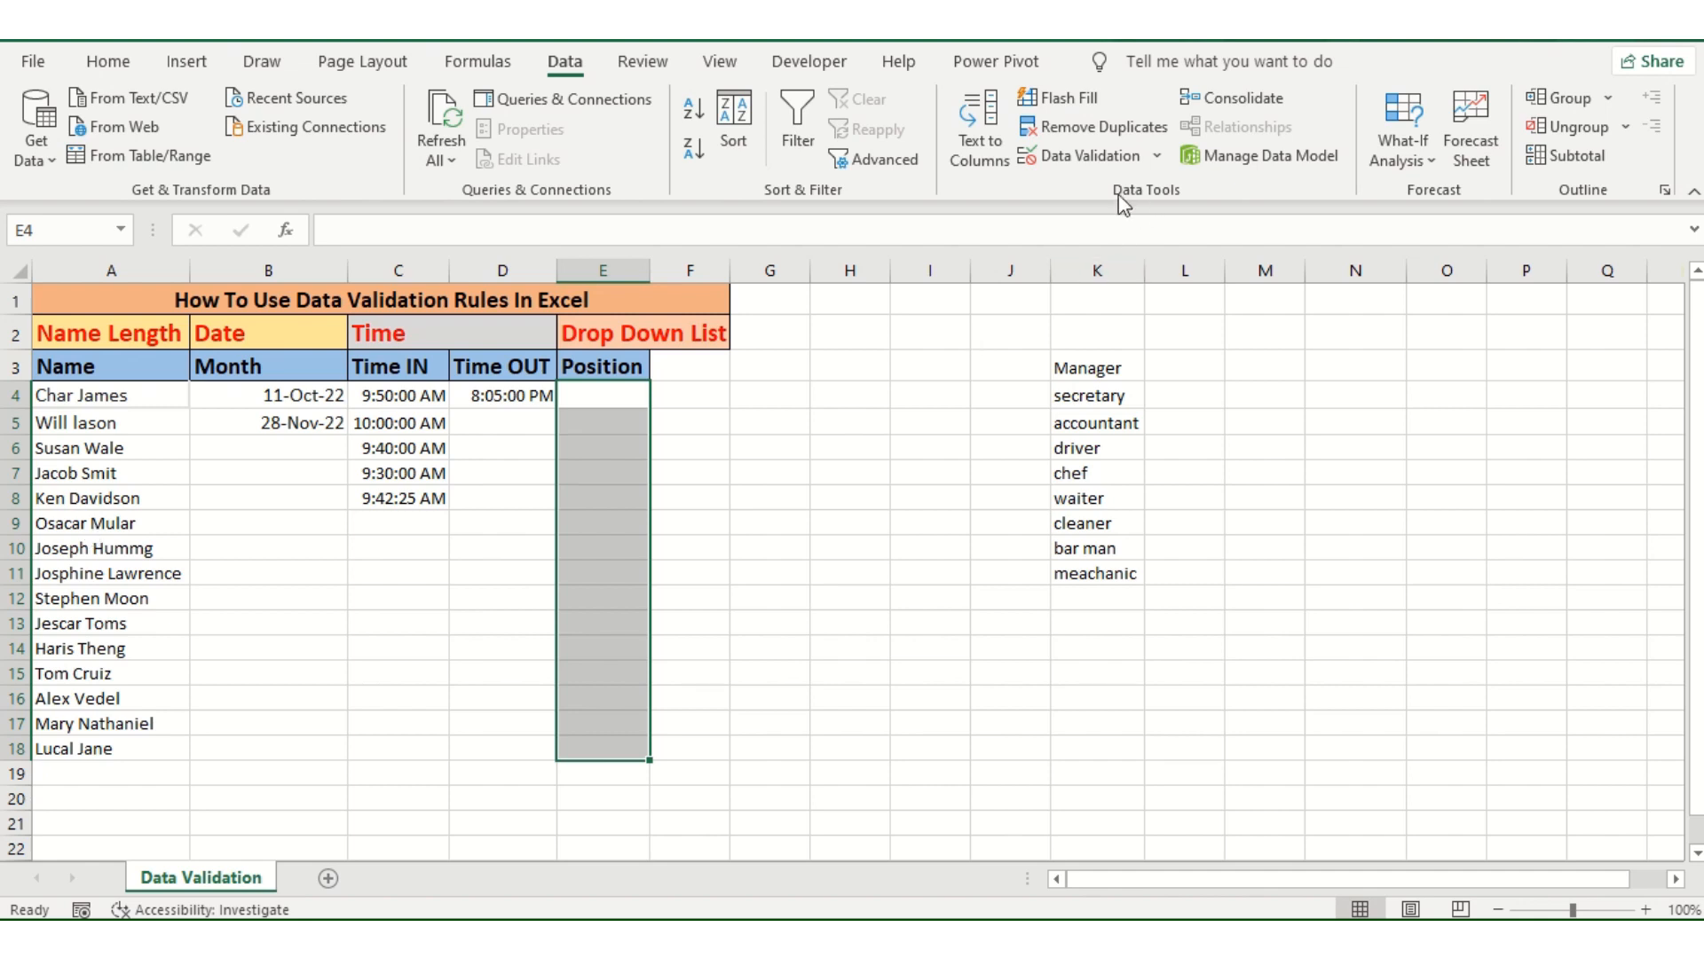
left_click(1109, 165)
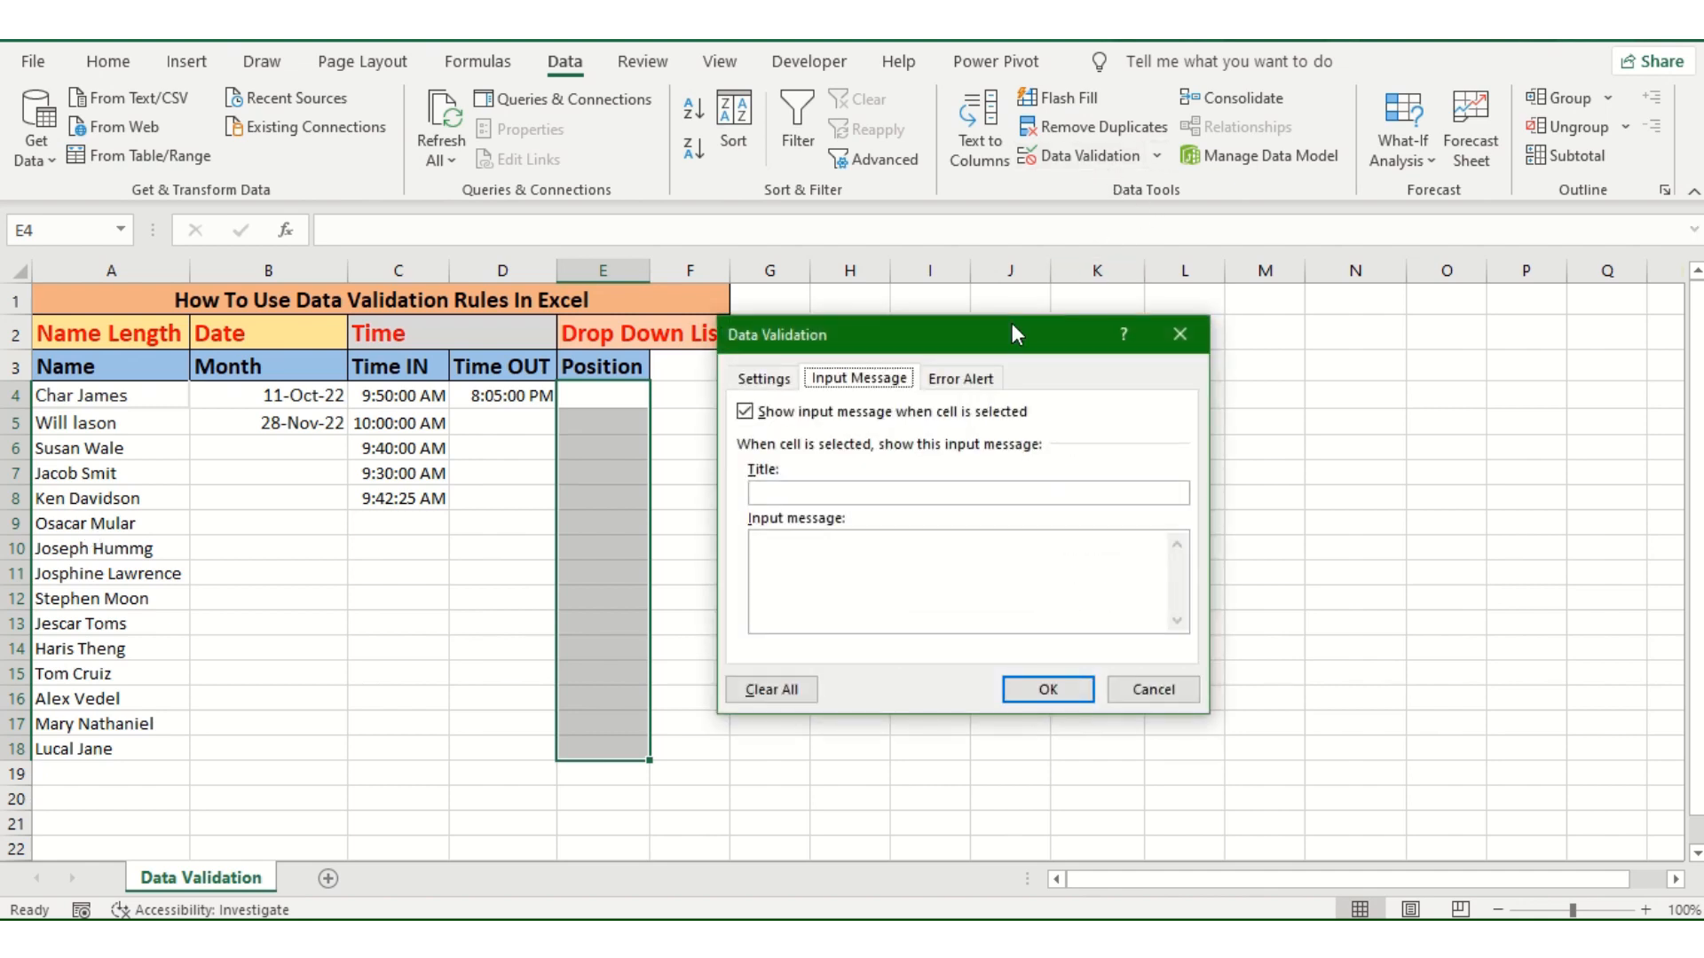
left_click(772, 379)
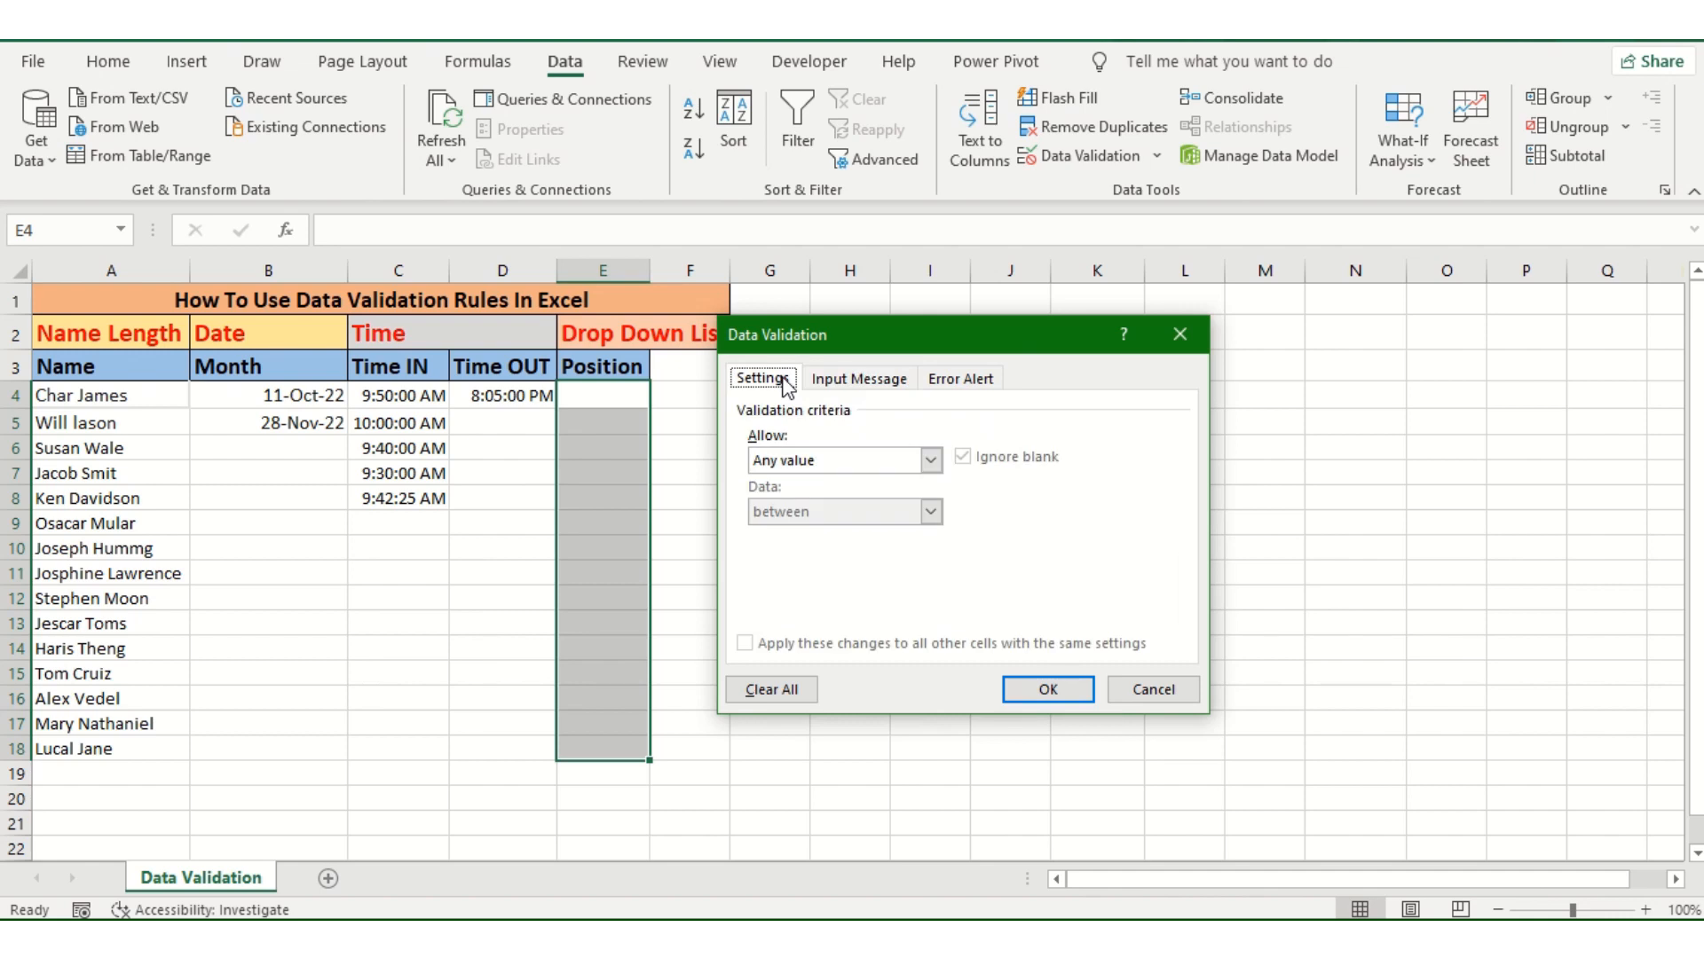
left_click(931, 461)
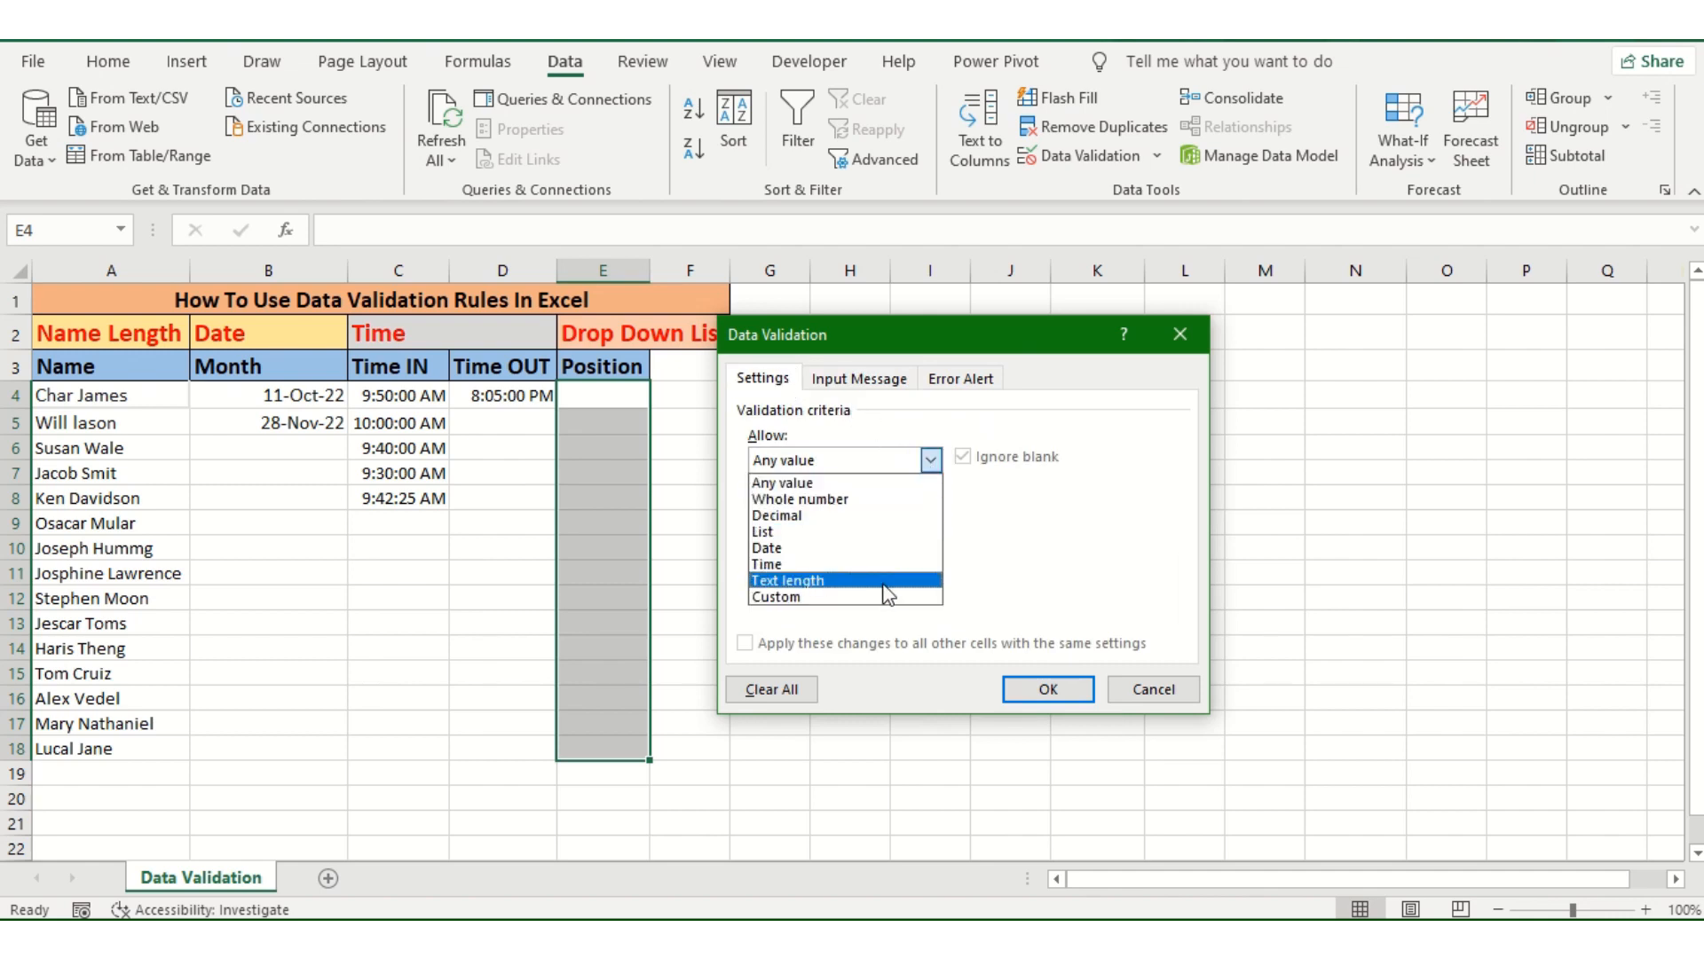
left_click(852, 532)
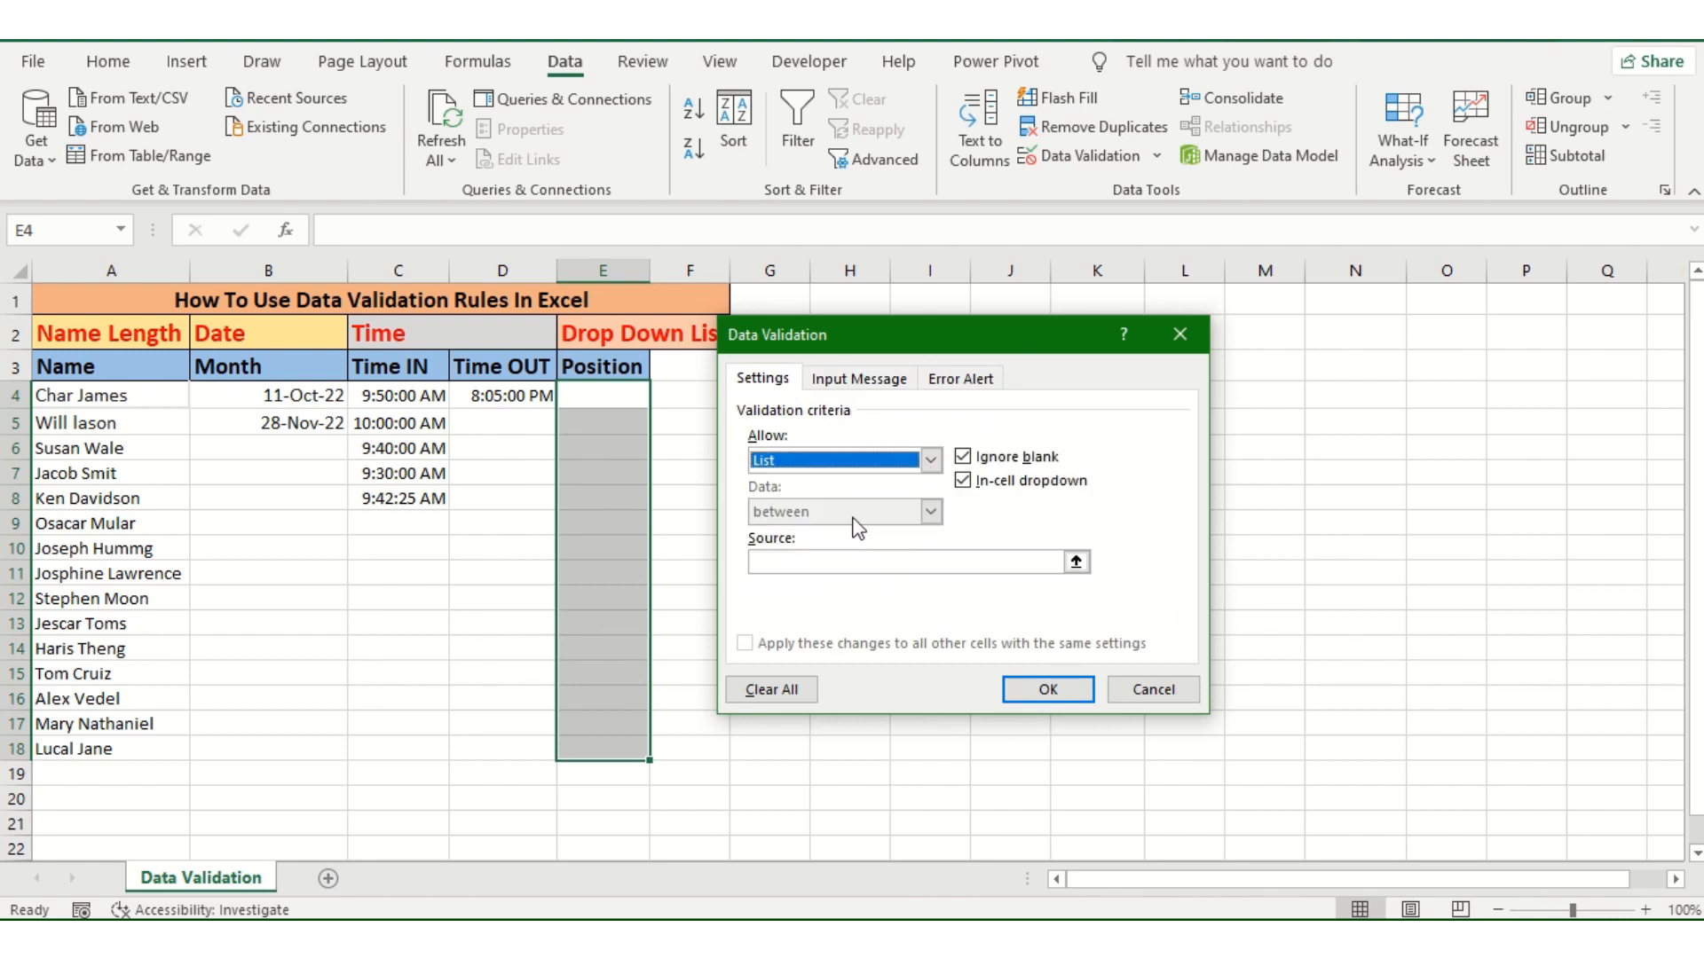
left_click_drag(941, 327, 373, 272)
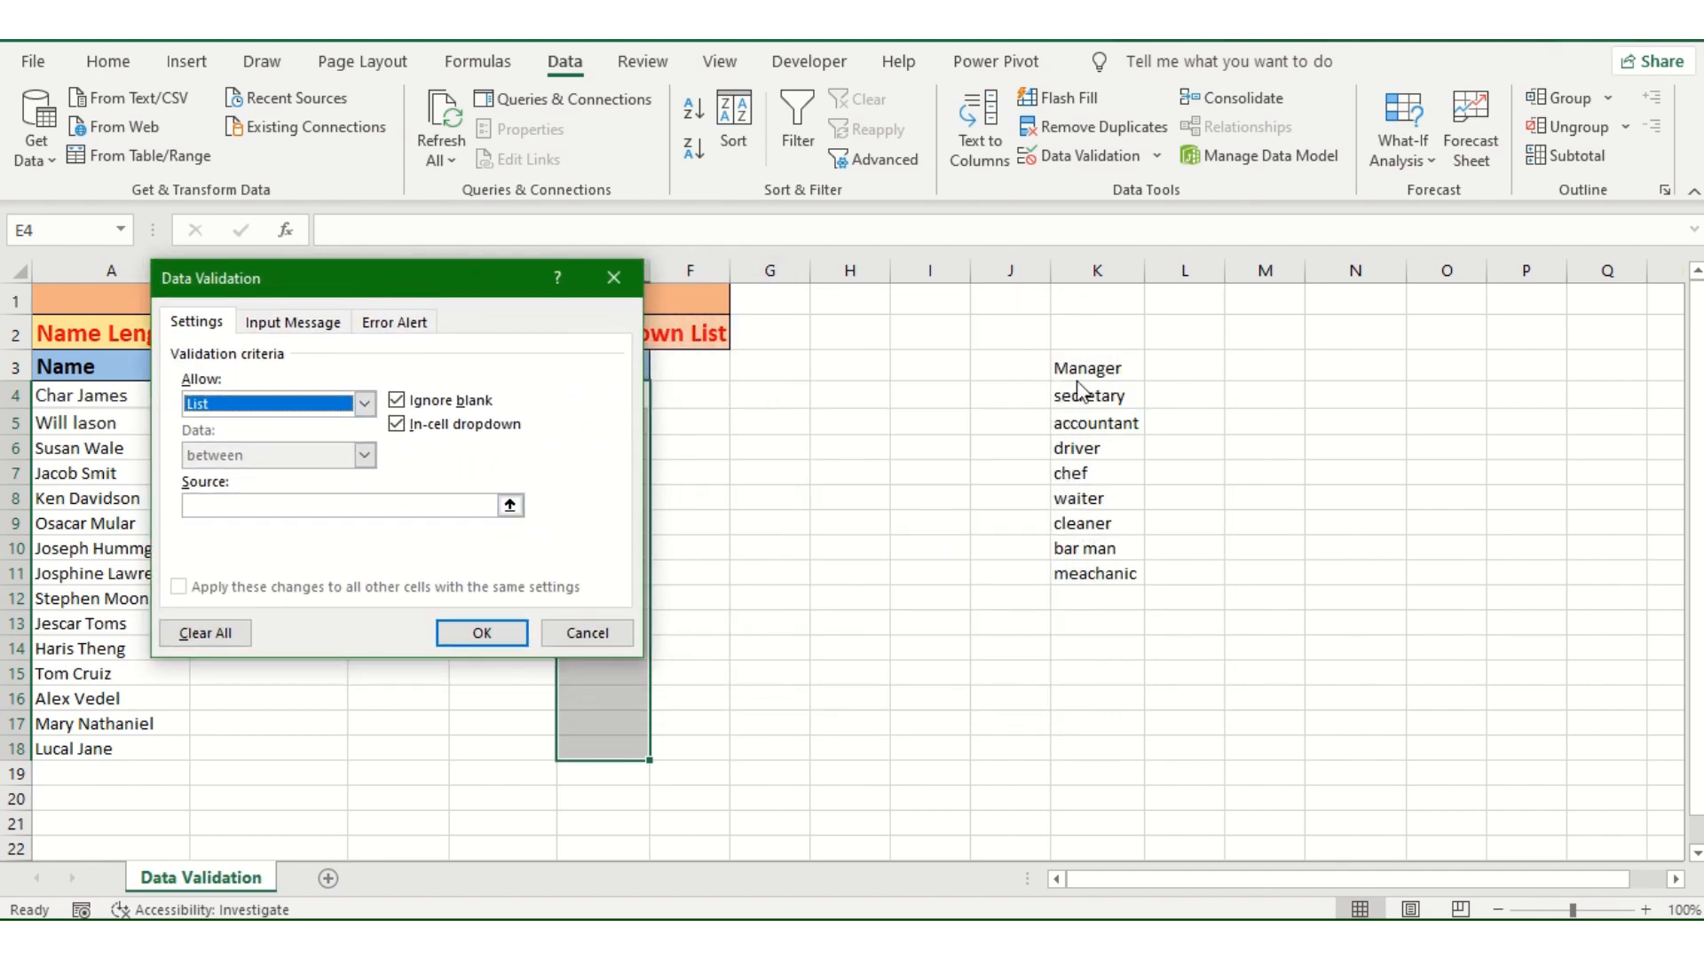
left_click(309, 503)
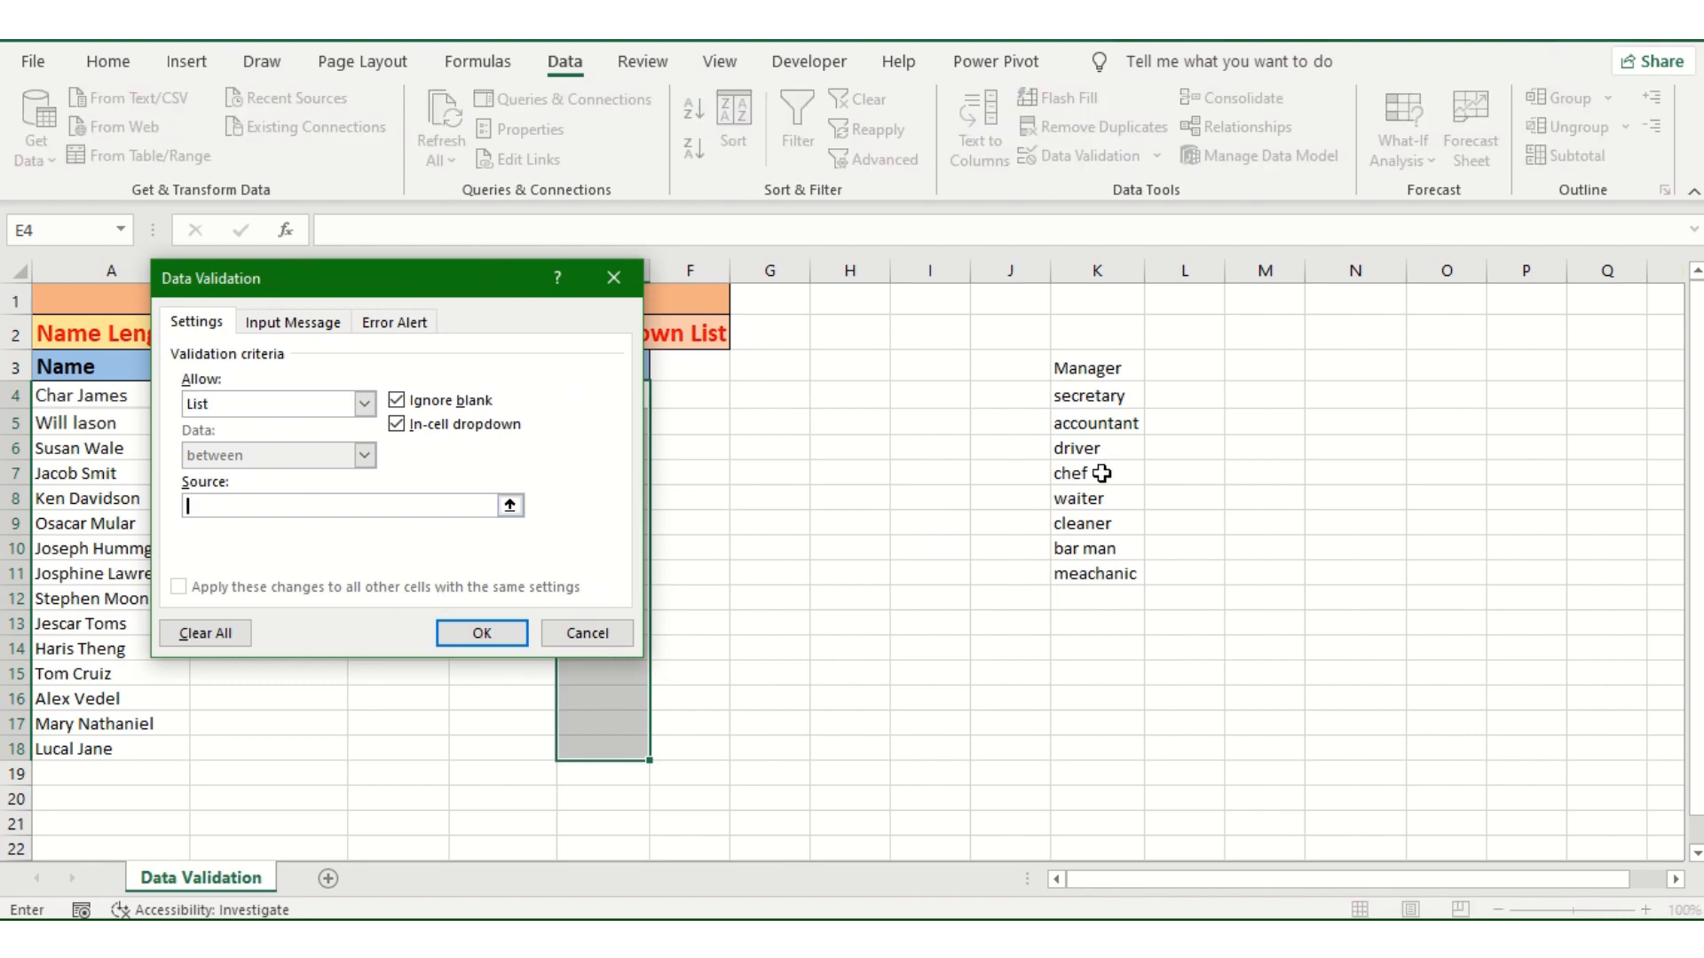
left_click_drag(1120, 372, 1100, 579)
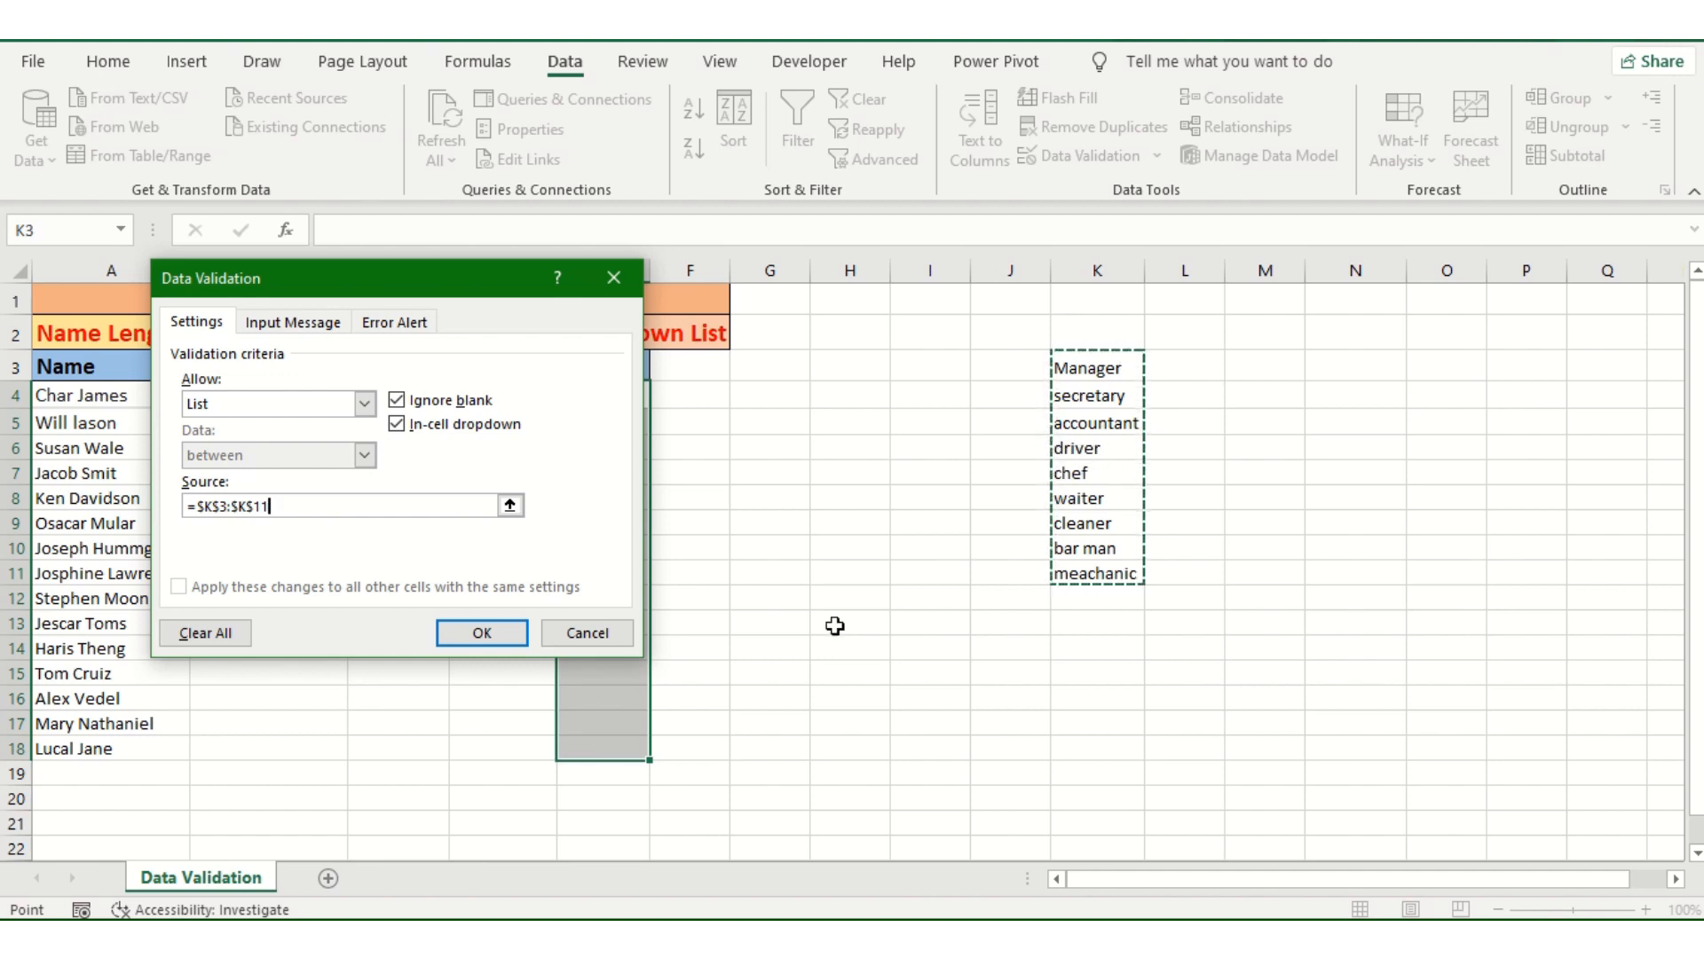
left_click(480, 636)
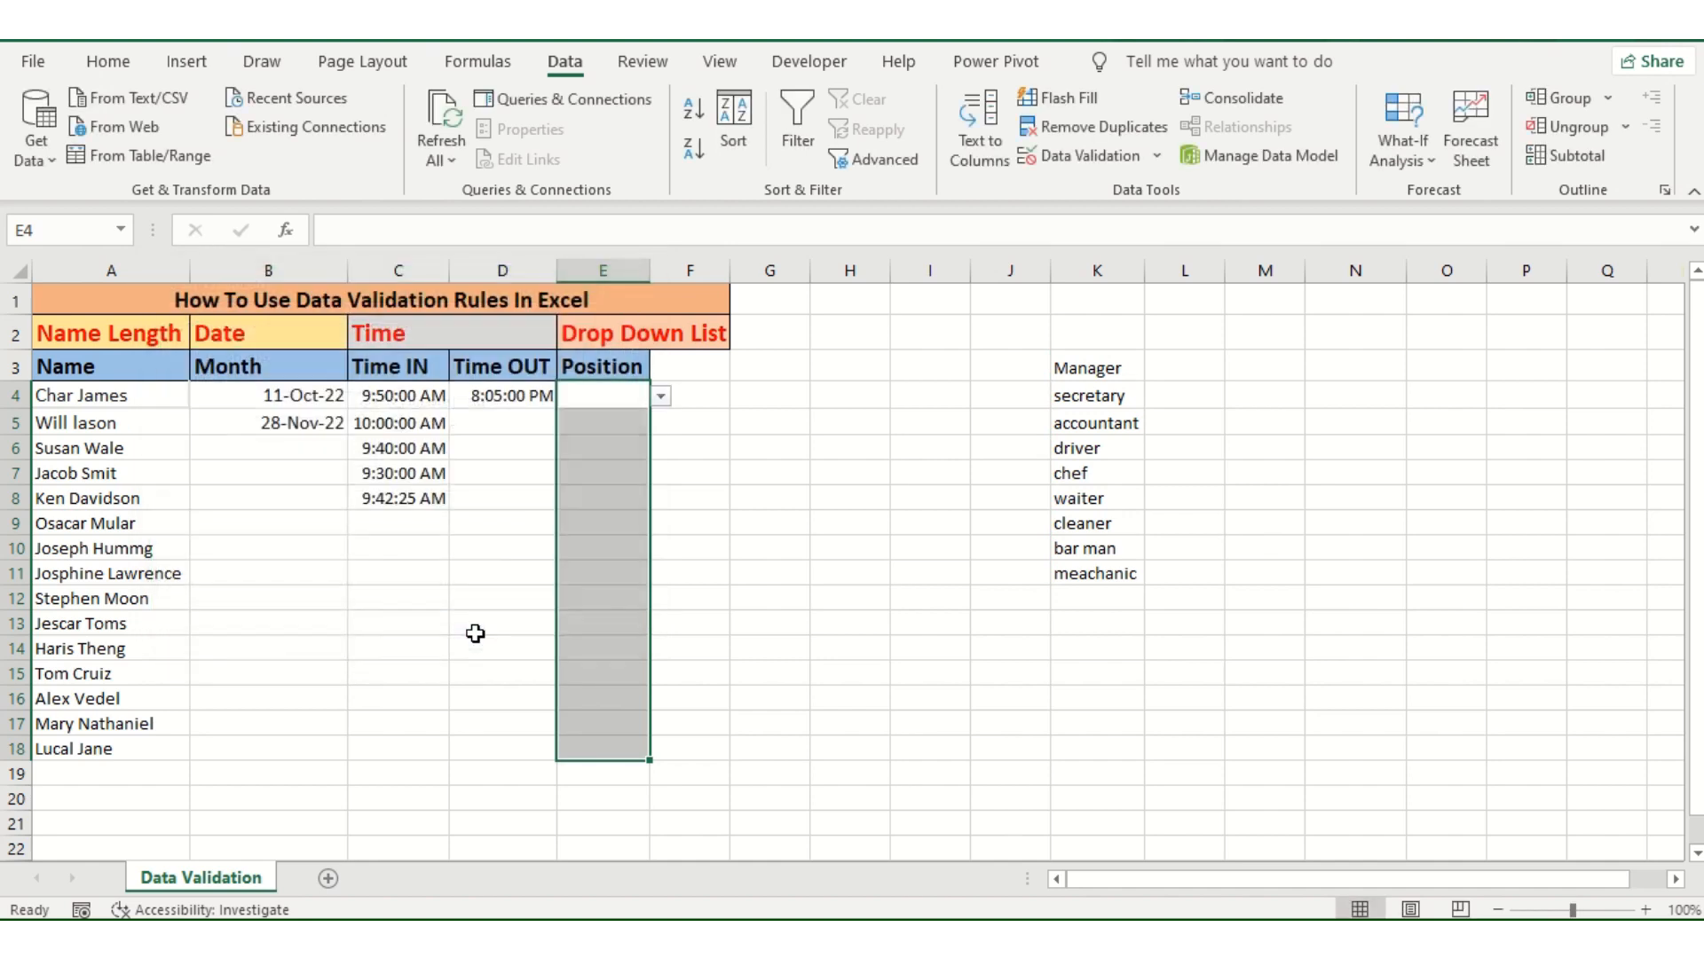
Step: Fill in positions from the drop-down lists: chef in E4, E8 and E12, and driver in E16
left_click(606, 398)
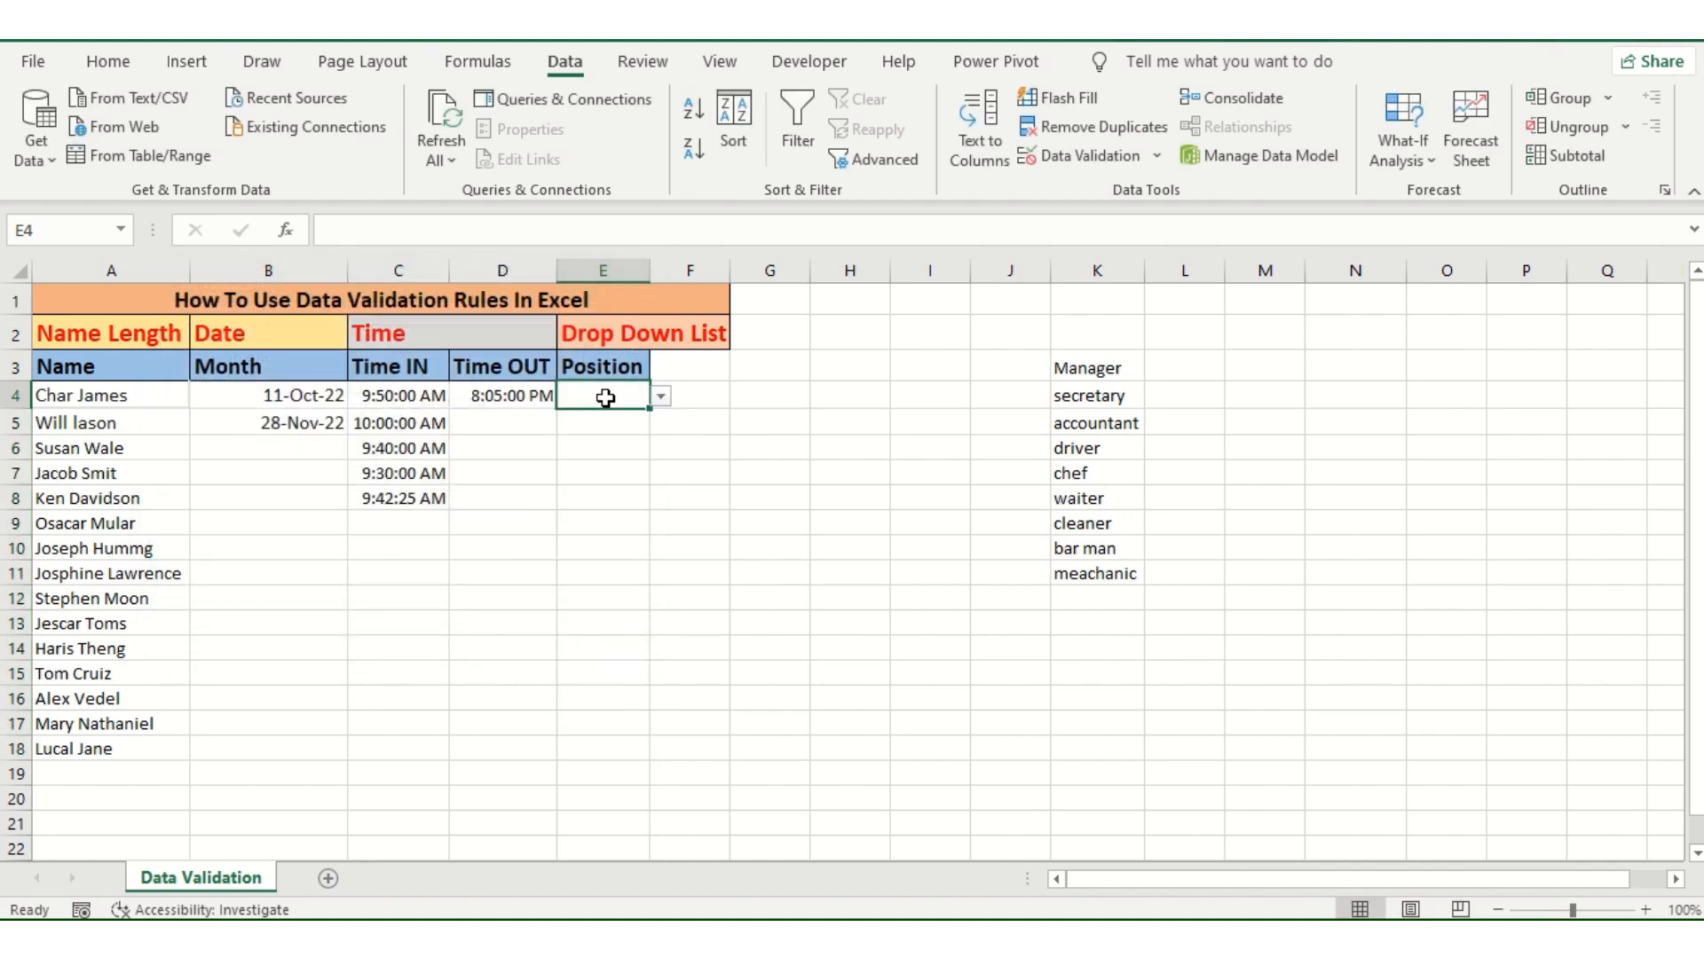
left_click(661, 400)
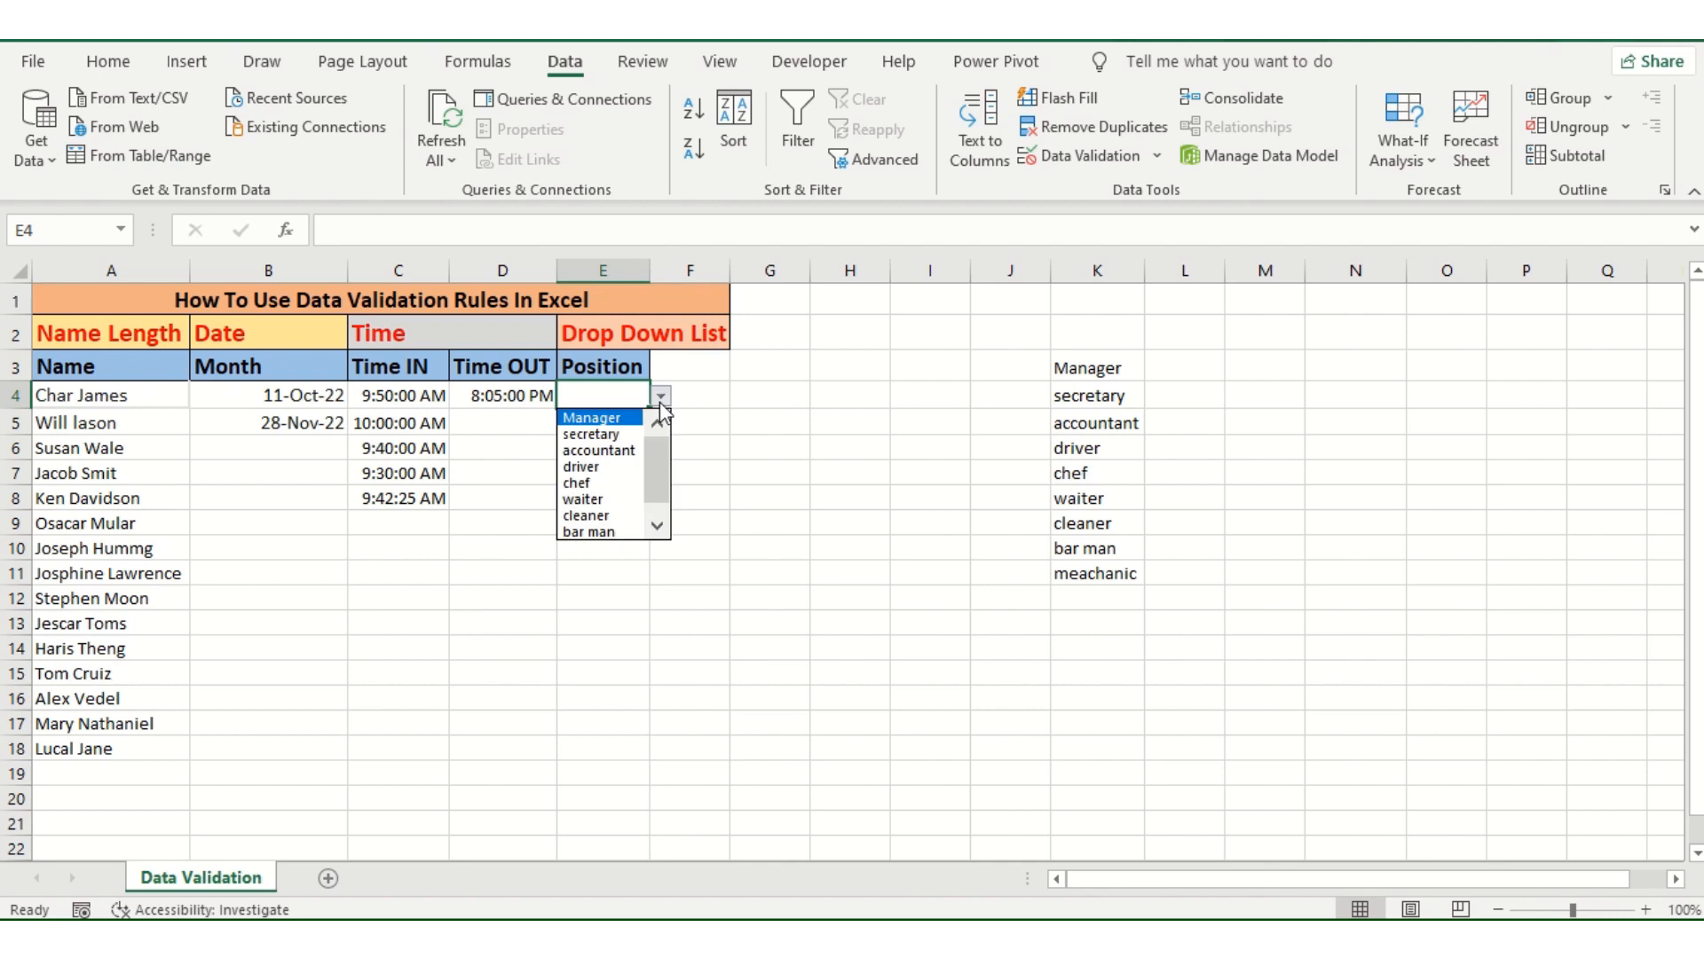
left_click(591, 484)
left_click(594, 494)
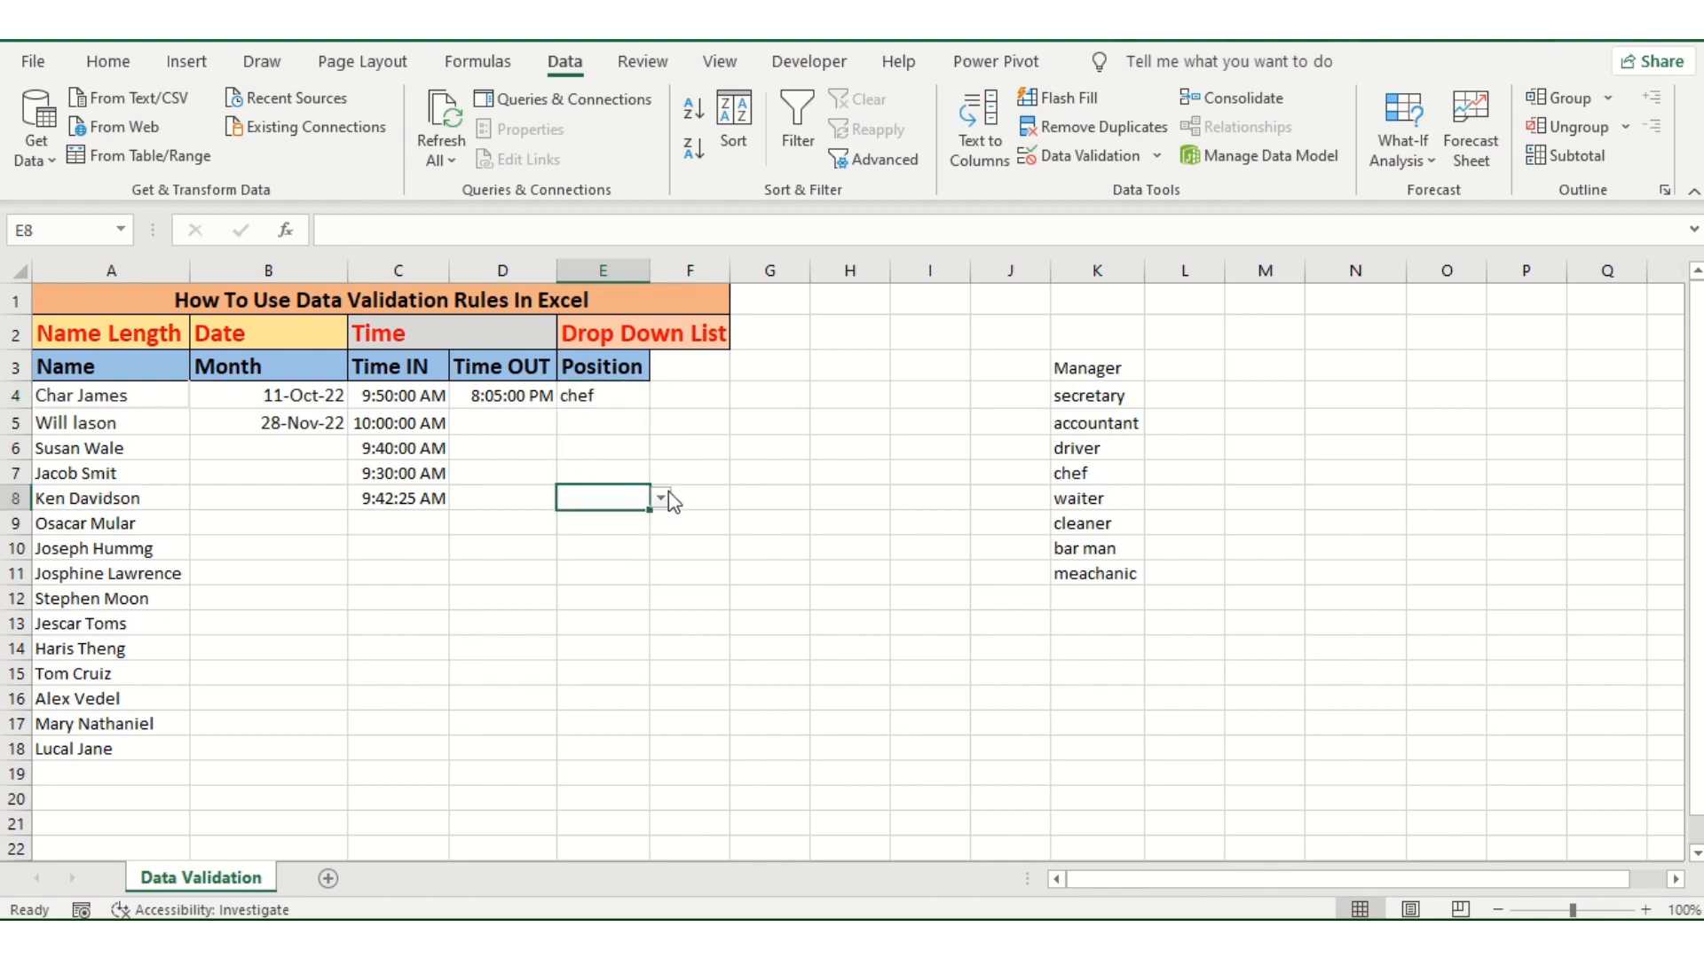
left_click(661, 498)
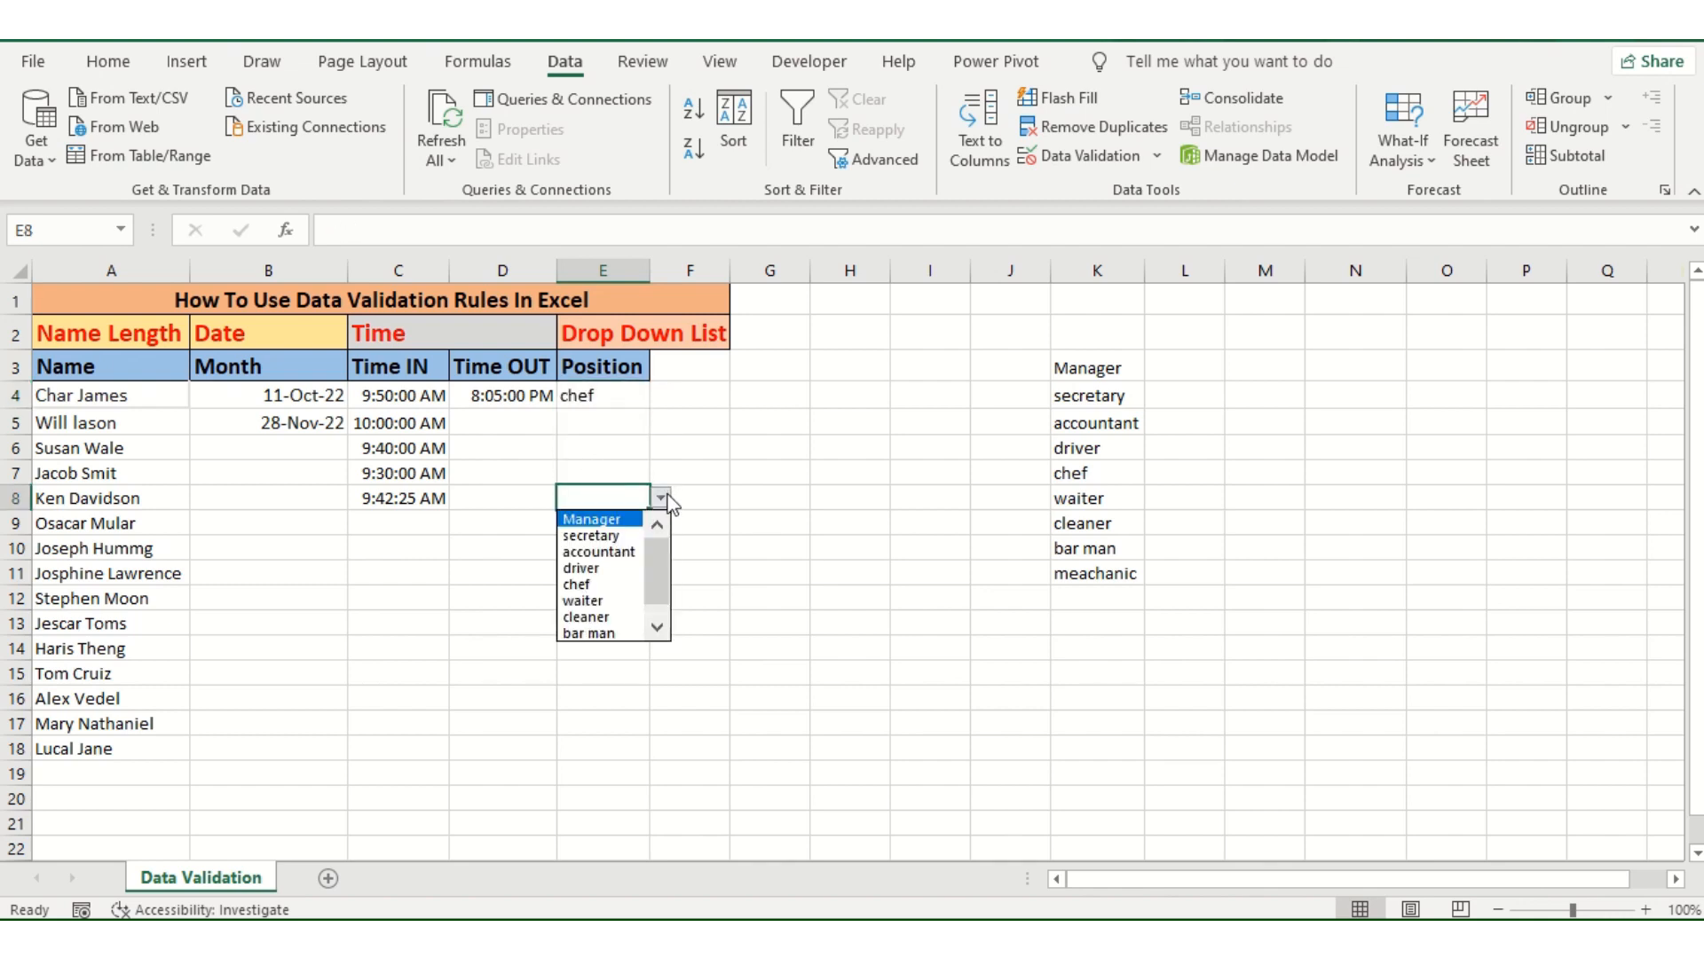
left_click(622, 590)
left_click(620, 603)
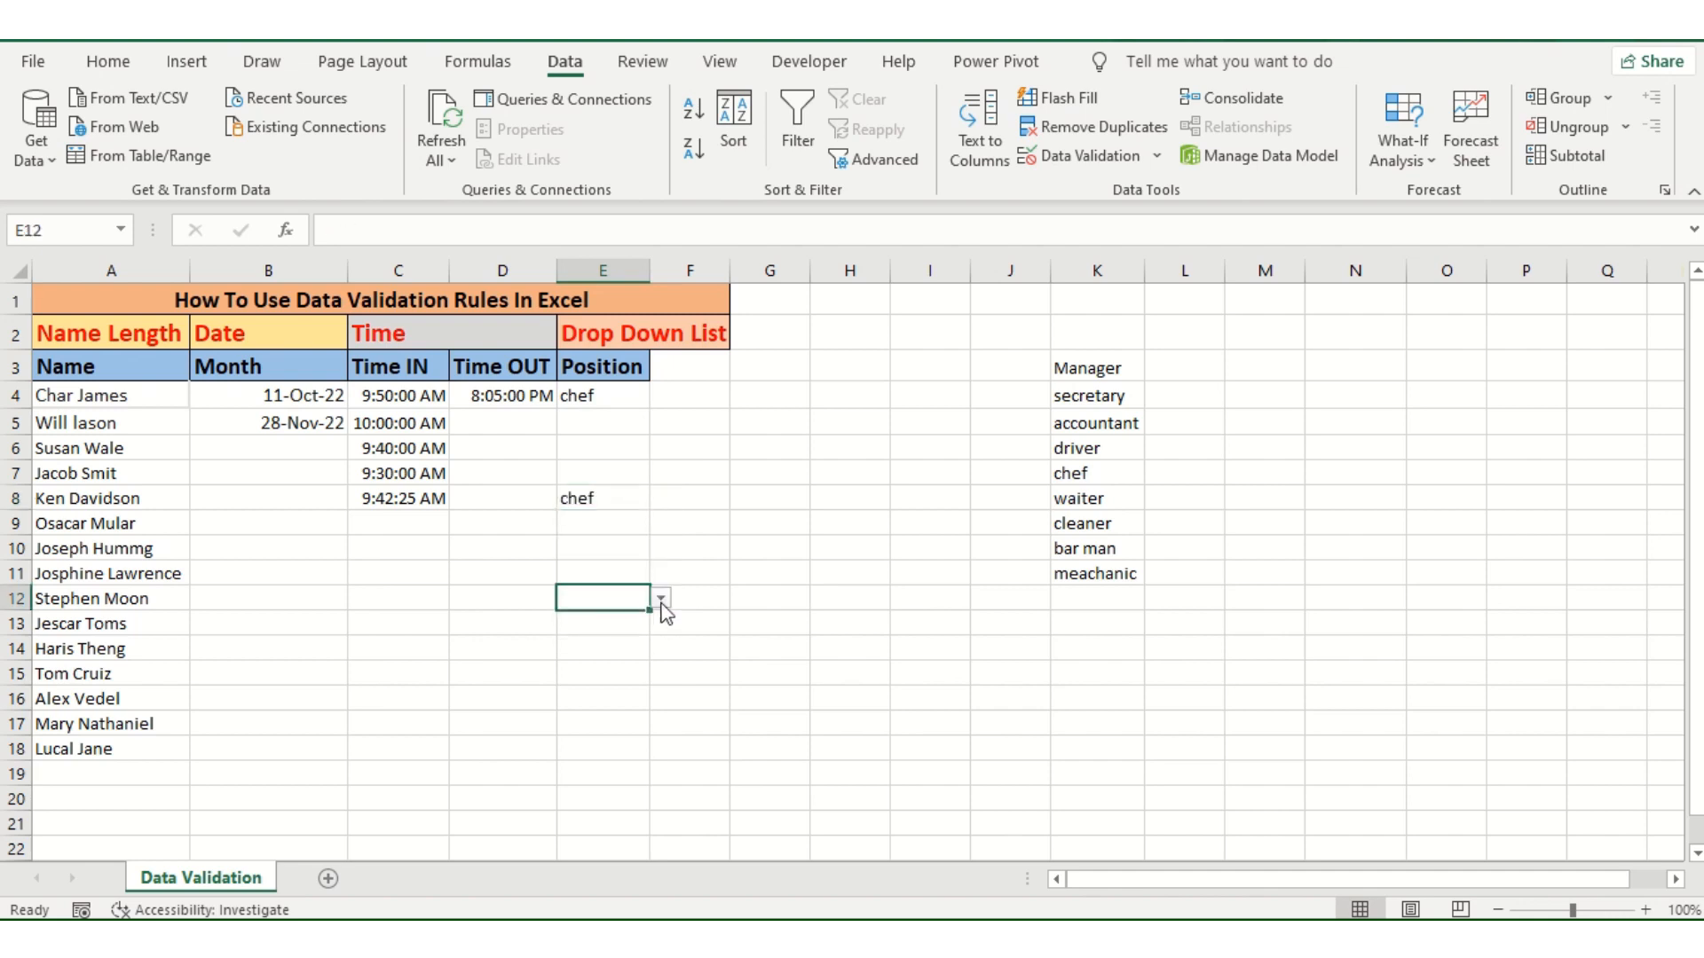
left_click(661, 597)
left_click(606, 687)
left_click(613, 694)
left_click(661, 701)
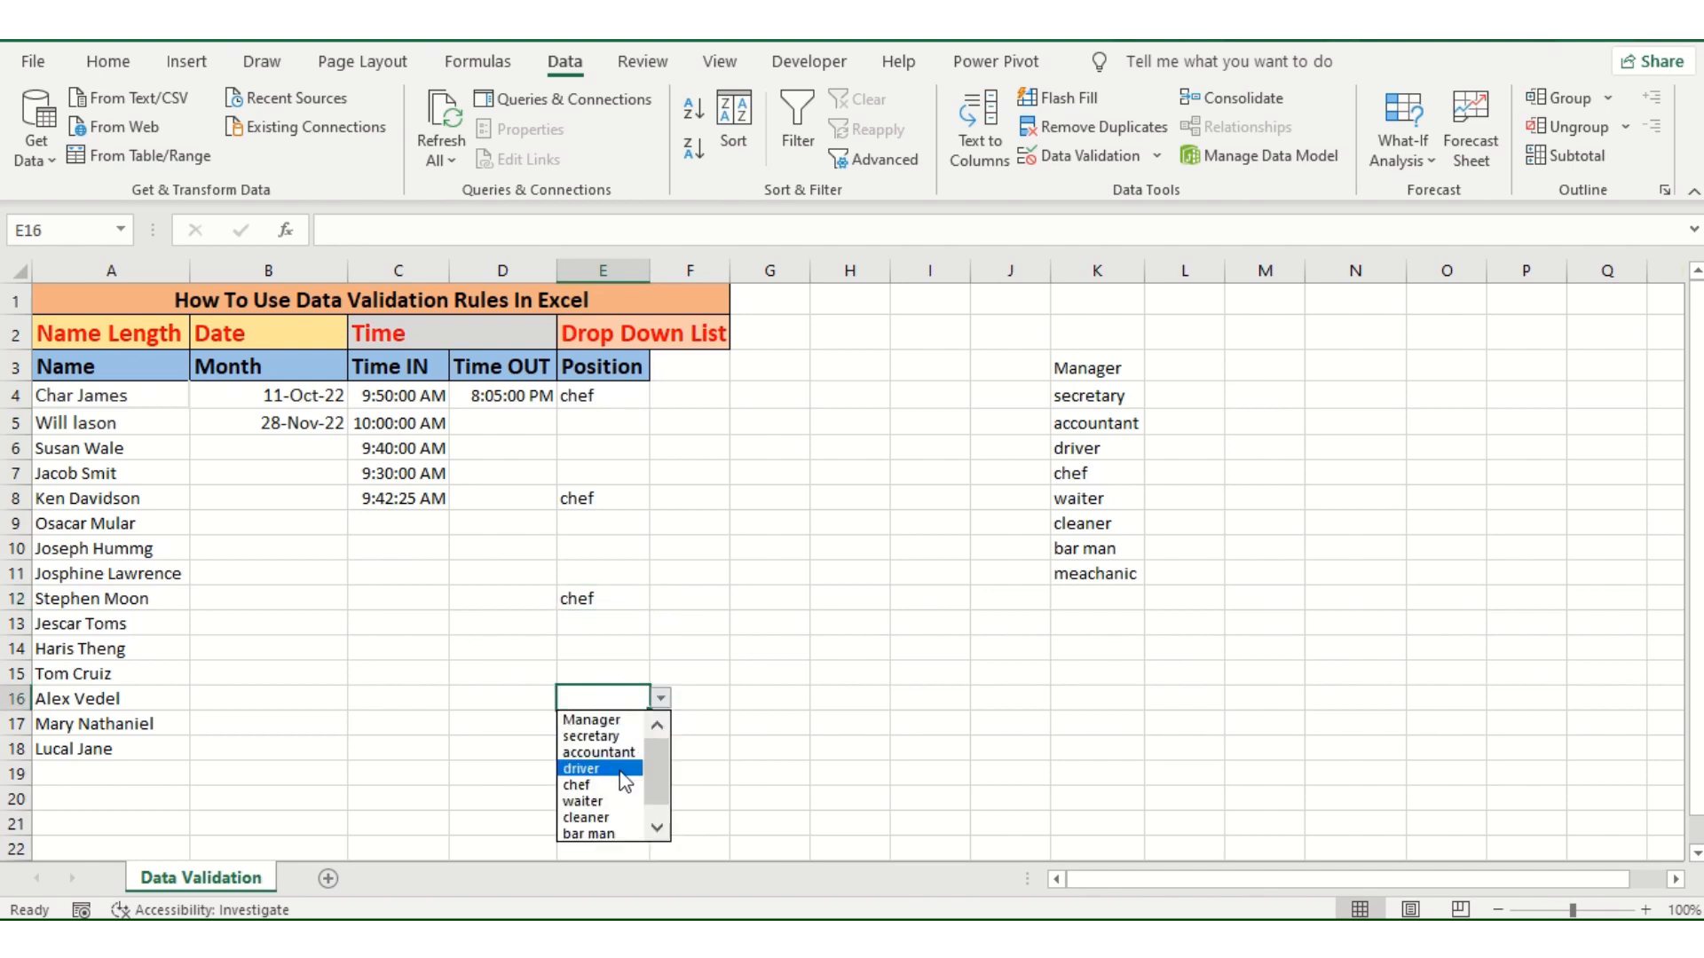
left_click(590, 779)
Step: Compare the options in cell E4's drop-down list with the source list of positions in column K
left_click_drag(1075, 365, 1050, 807)
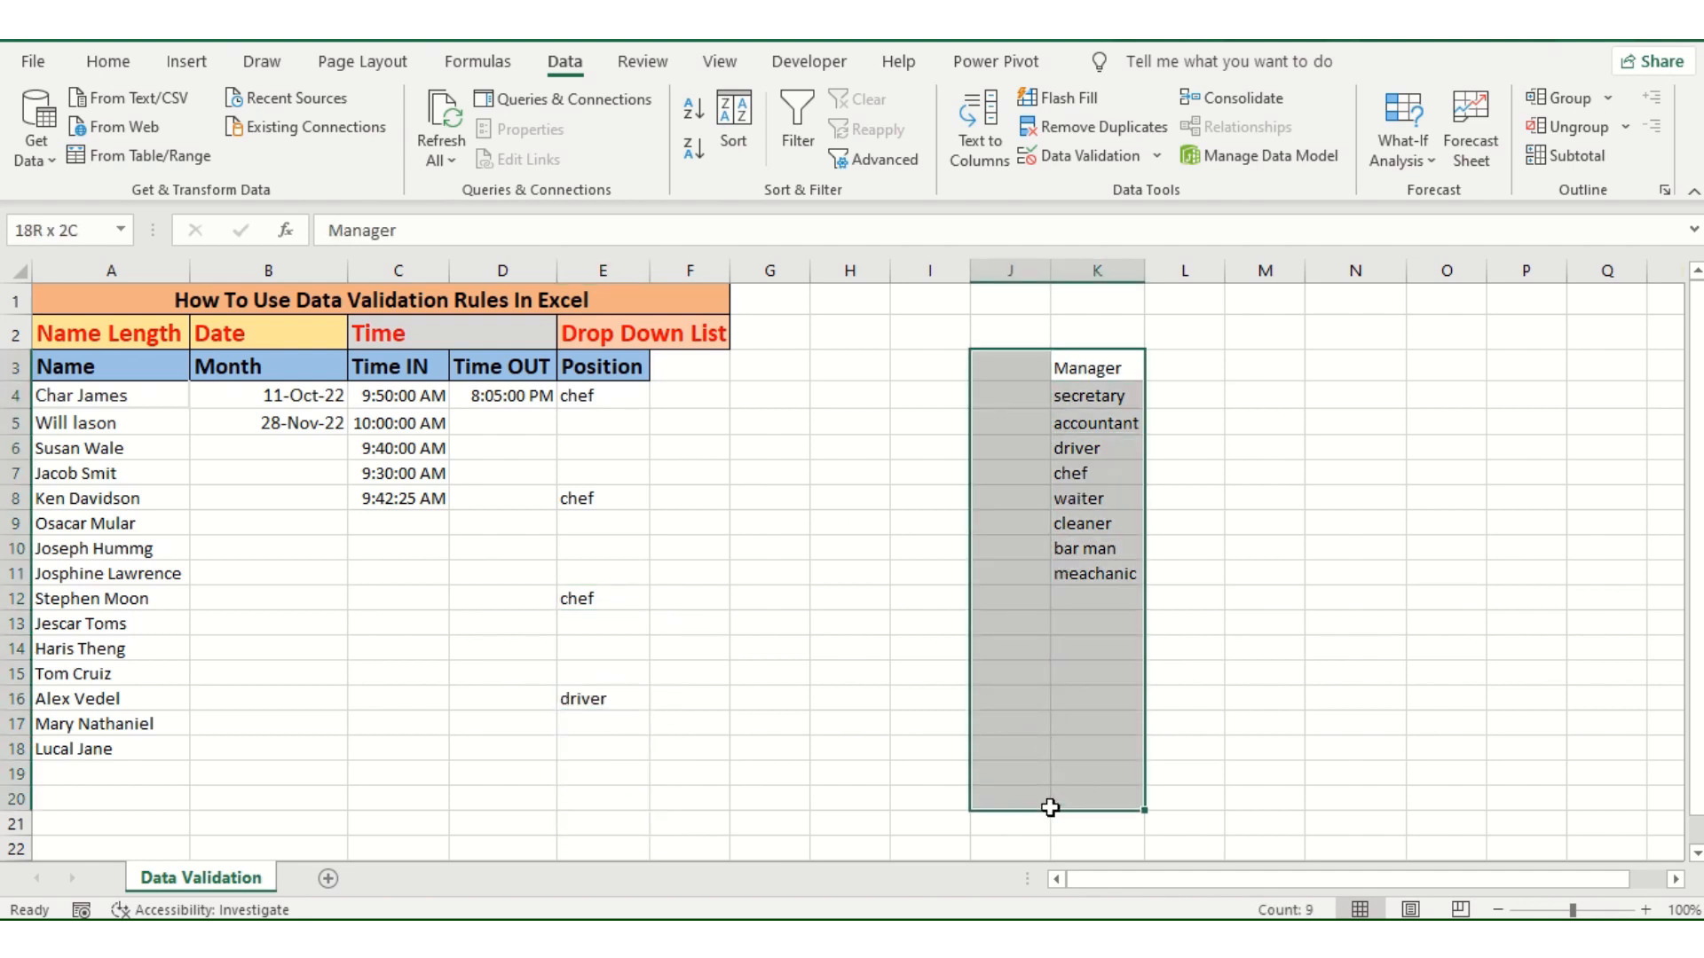
left_click(798, 518)
left_click(610, 396)
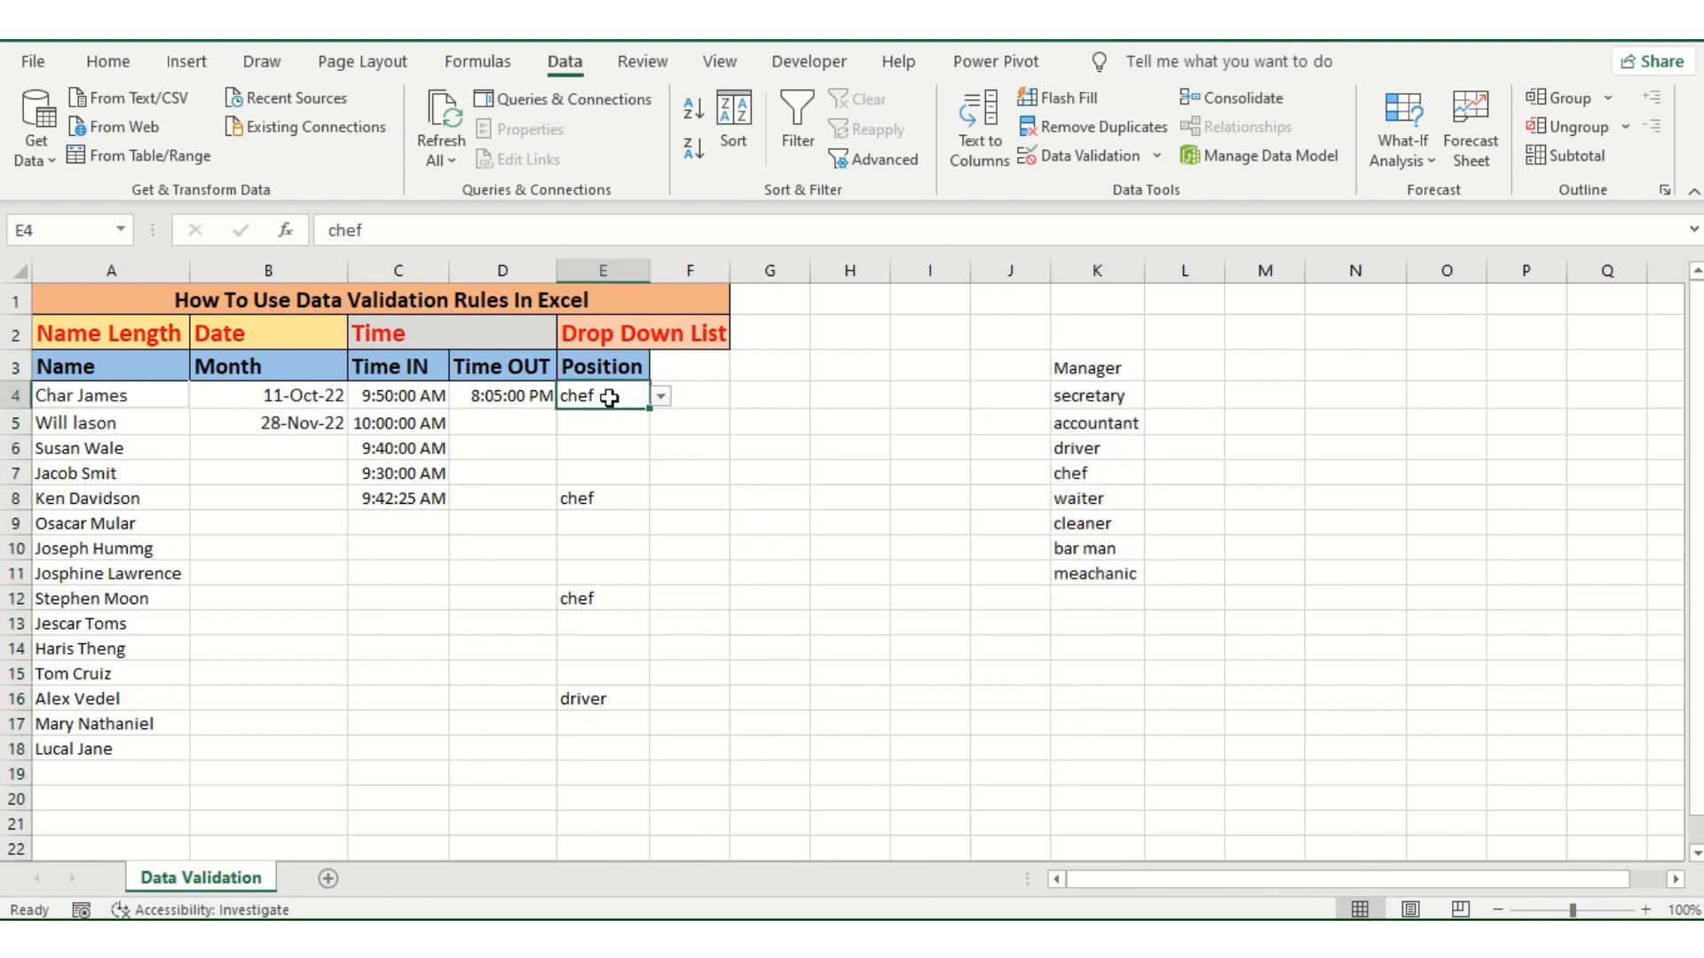
left_click(661, 396)
left_click_drag(663, 473, 646, 532)
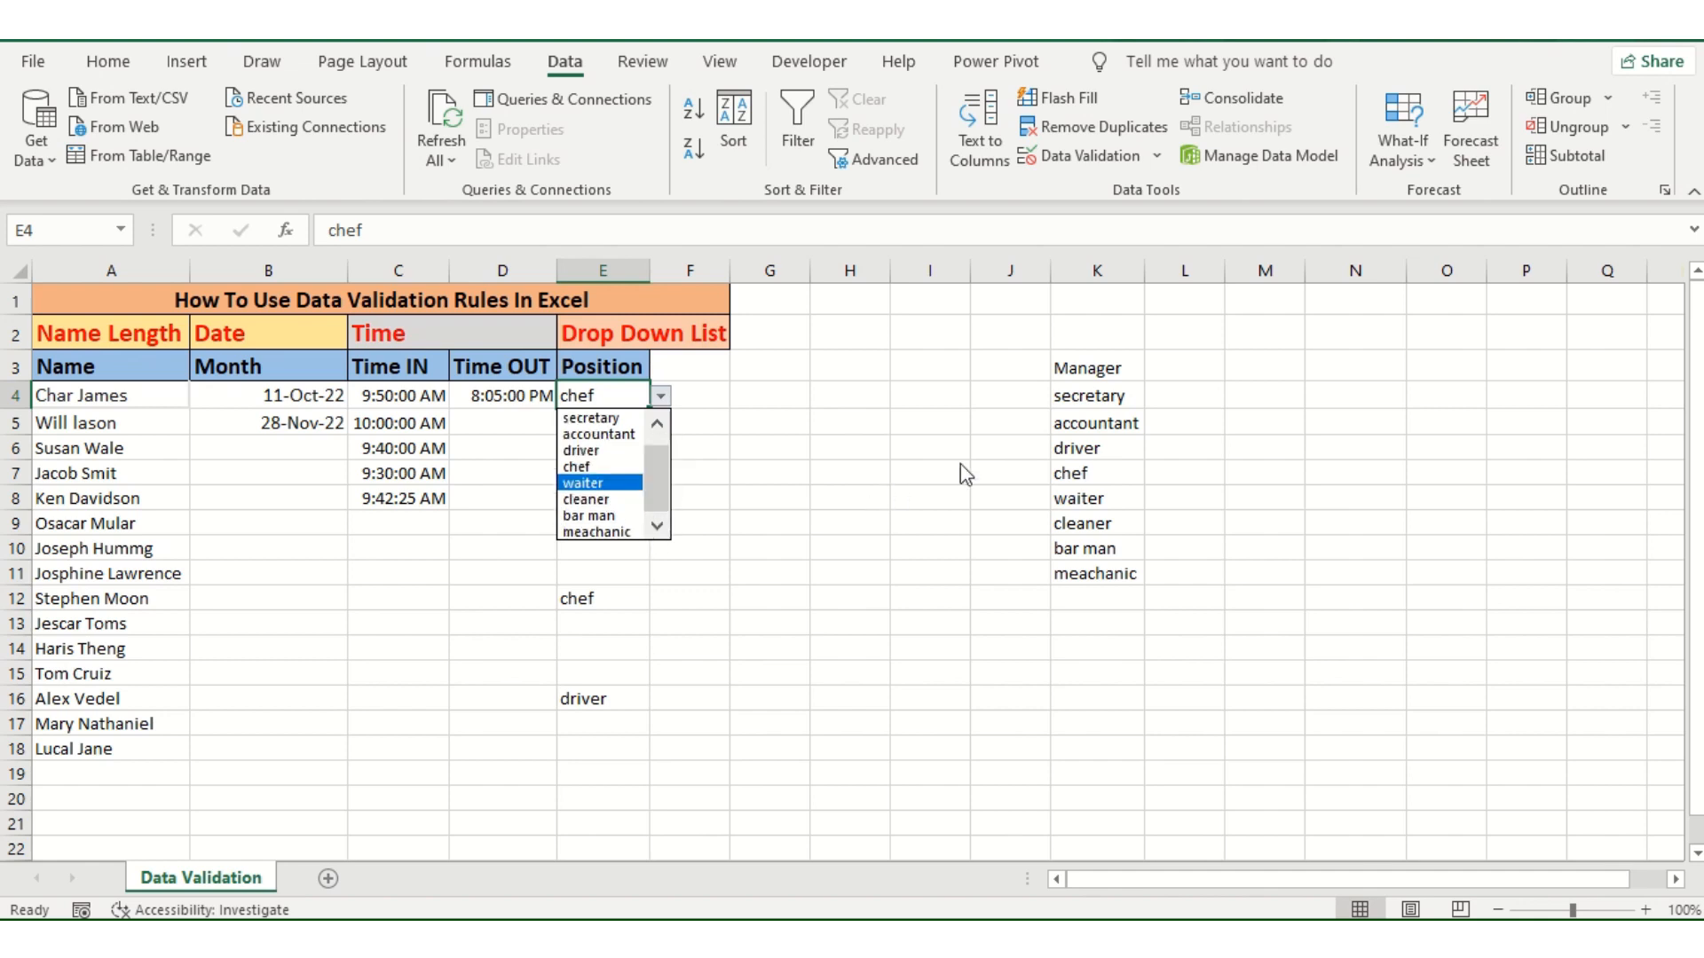
left_click(1074, 369)
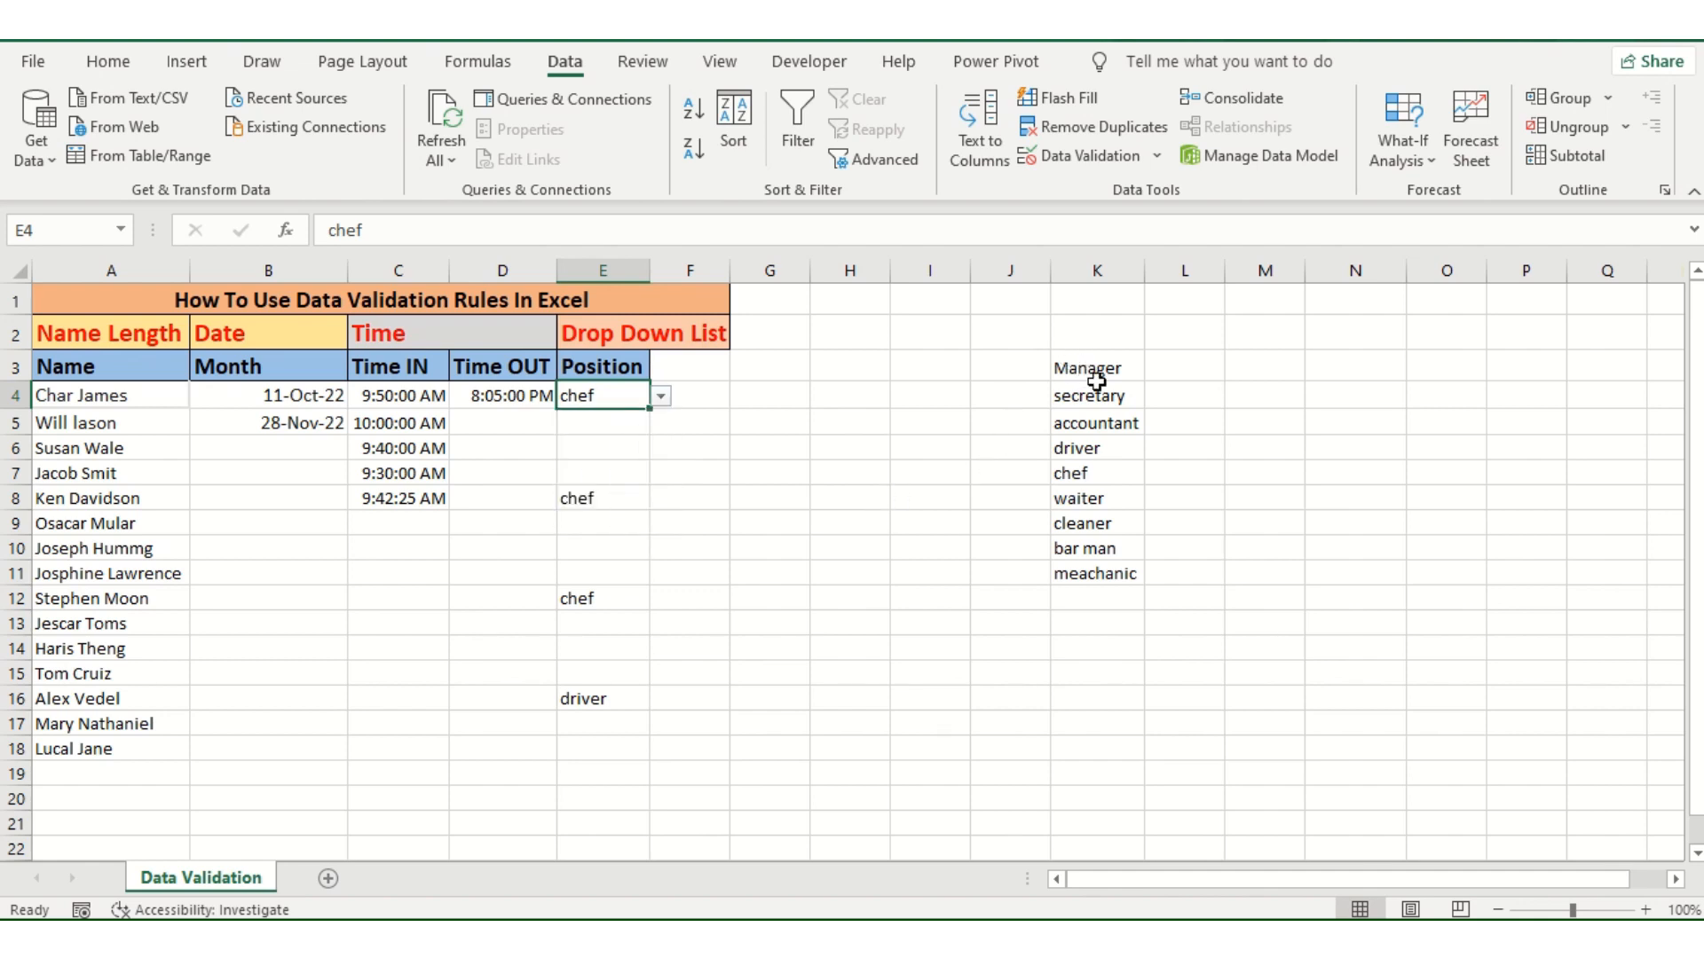
left_click(1078, 371)
left_click_drag(1081, 422, 1083, 568)
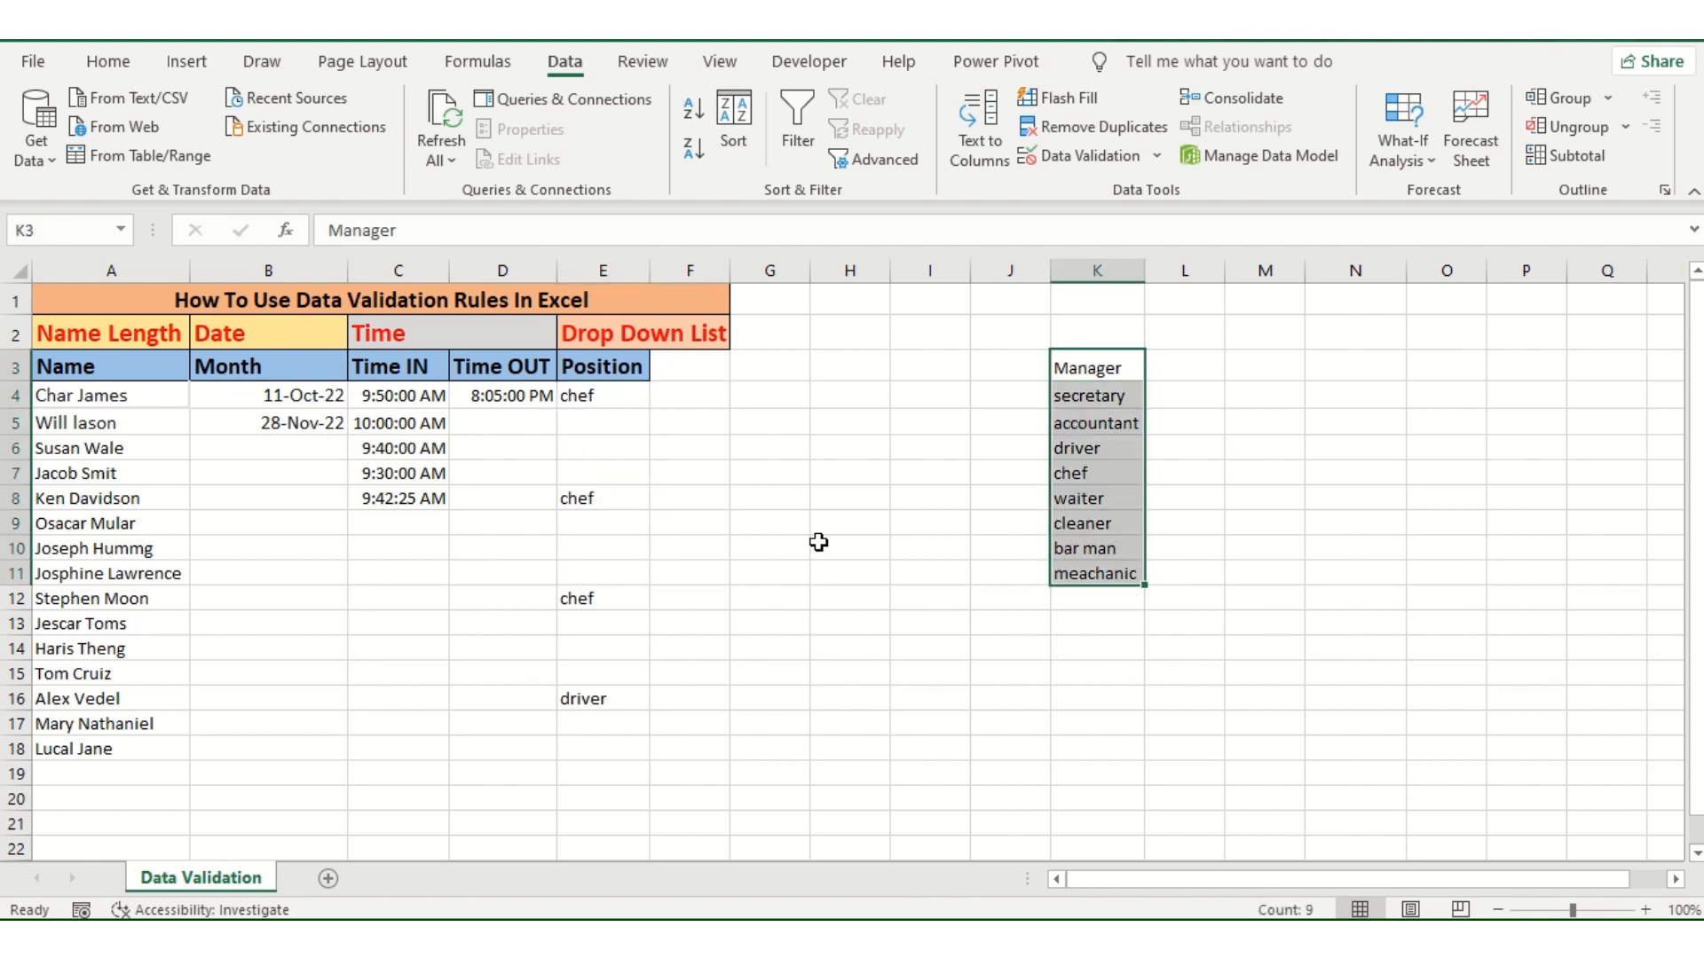
Step: Hide column K, which holds the source list of positions
left_click(1103, 271)
right_click(1105, 271)
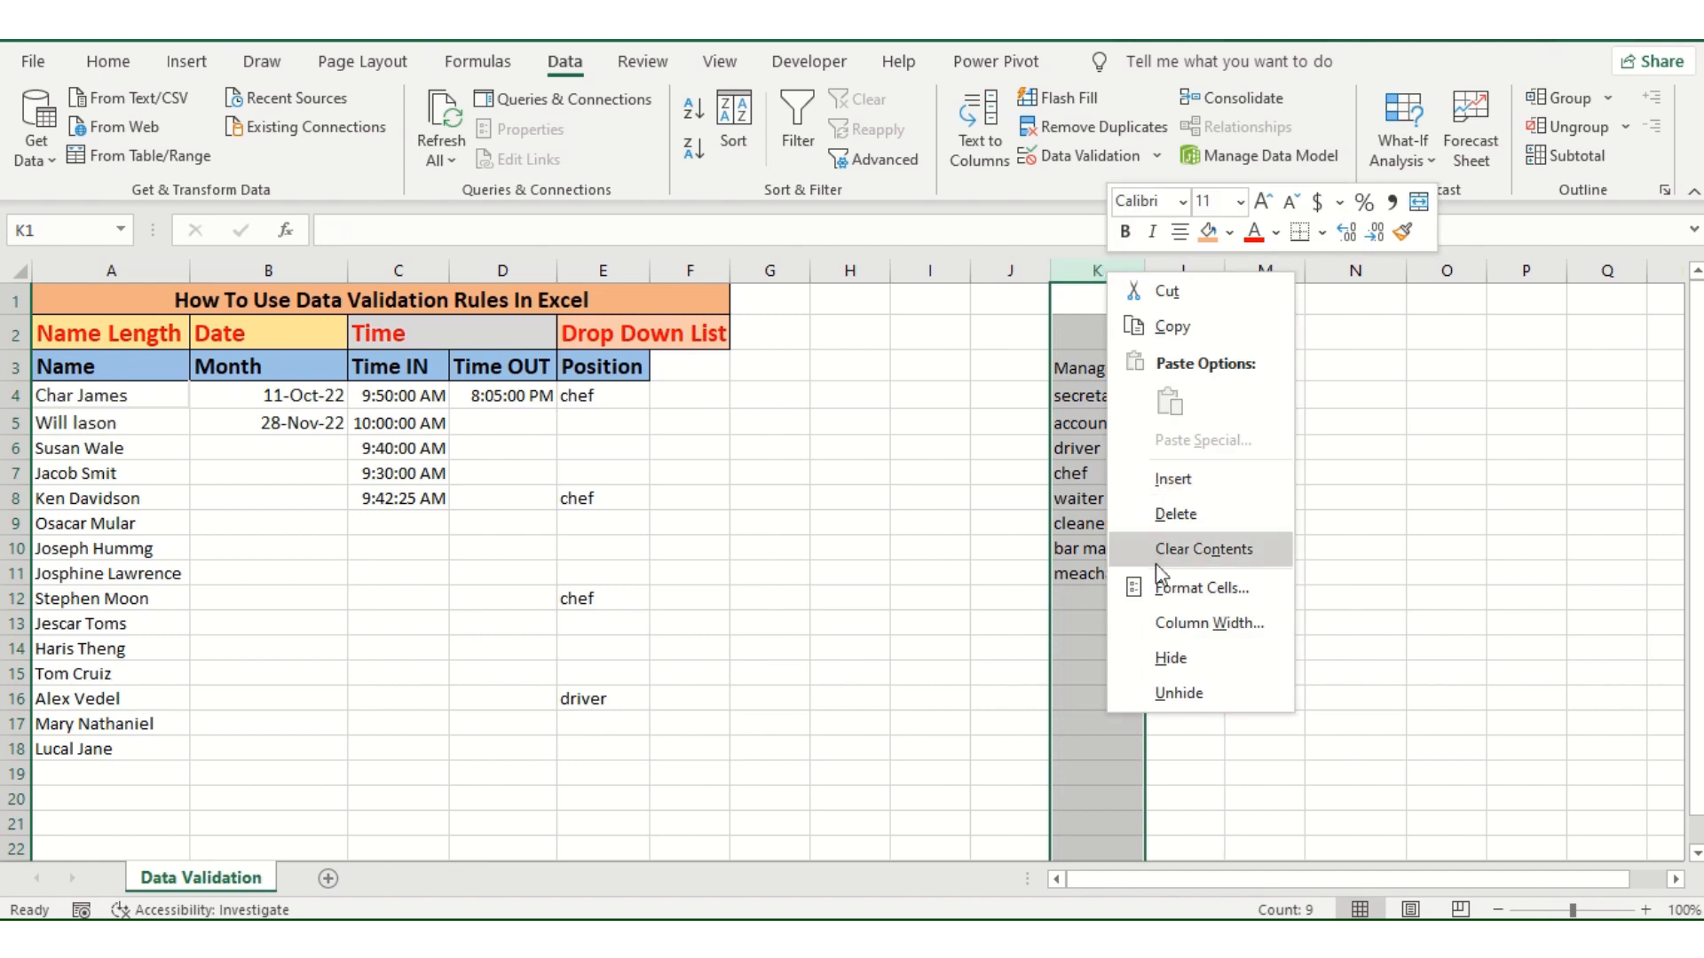
left_click(1181, 657)
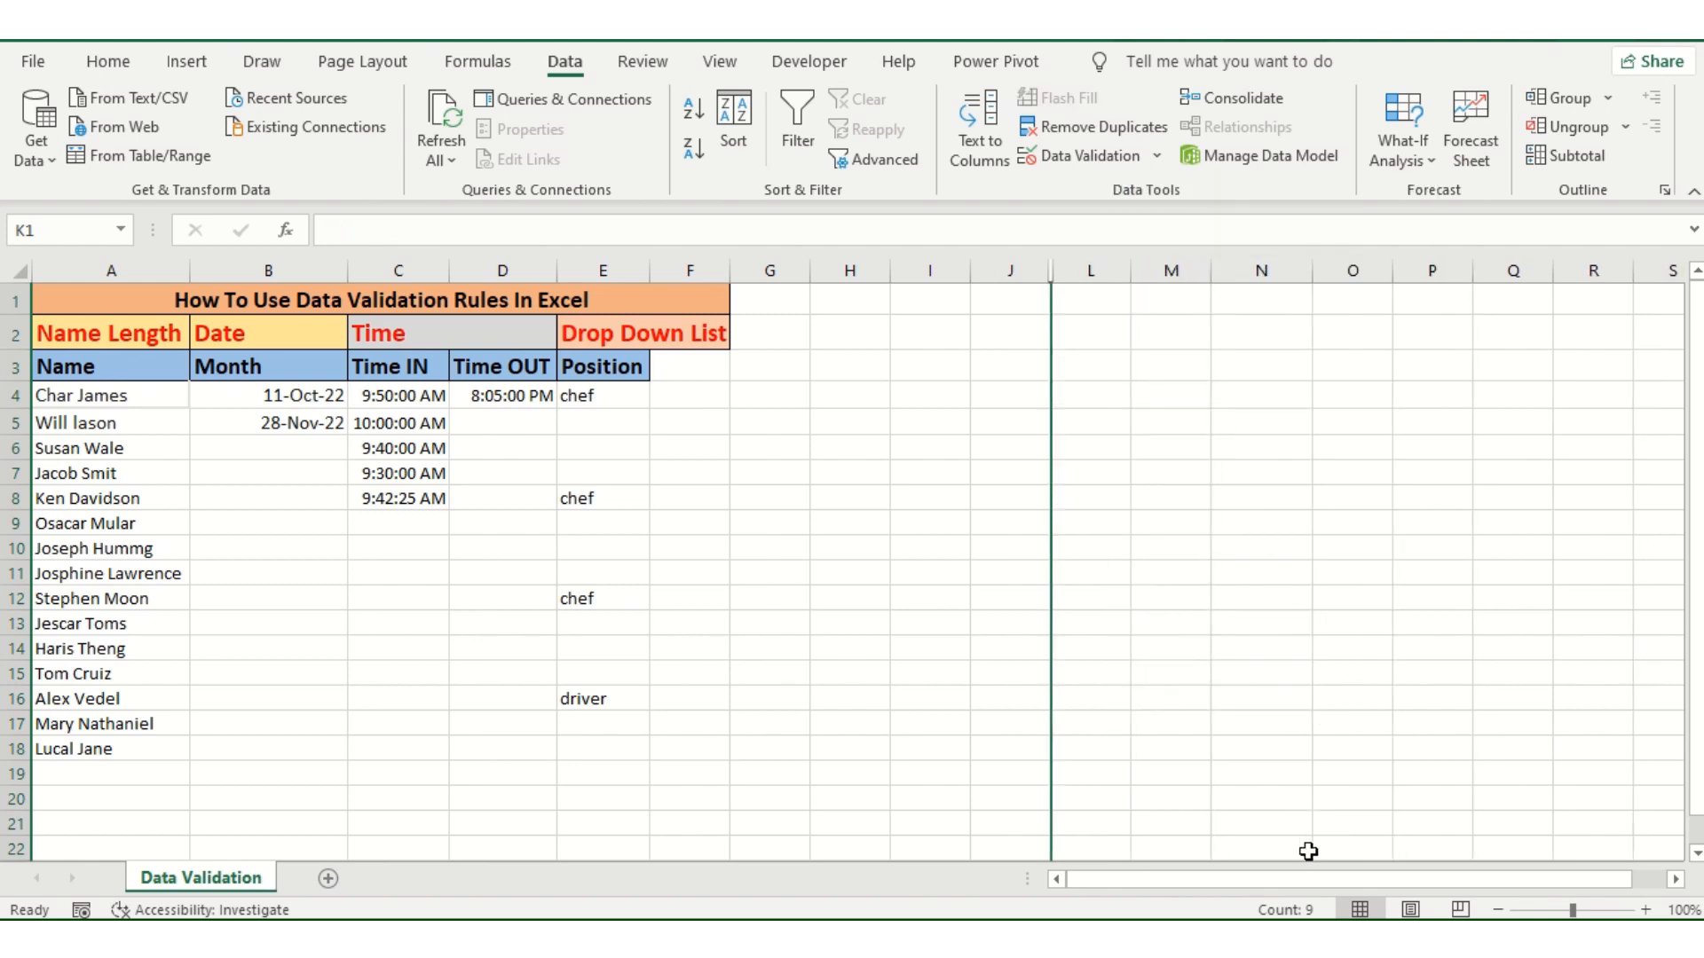
Step: Add a new blank worksheet, then return to the Data Validation sheet and select cell I6
left_click_drag(1301, 882, 1462, 830)
left_click_drag(1575, 827, 1057, 858)
left_click(328, 879)
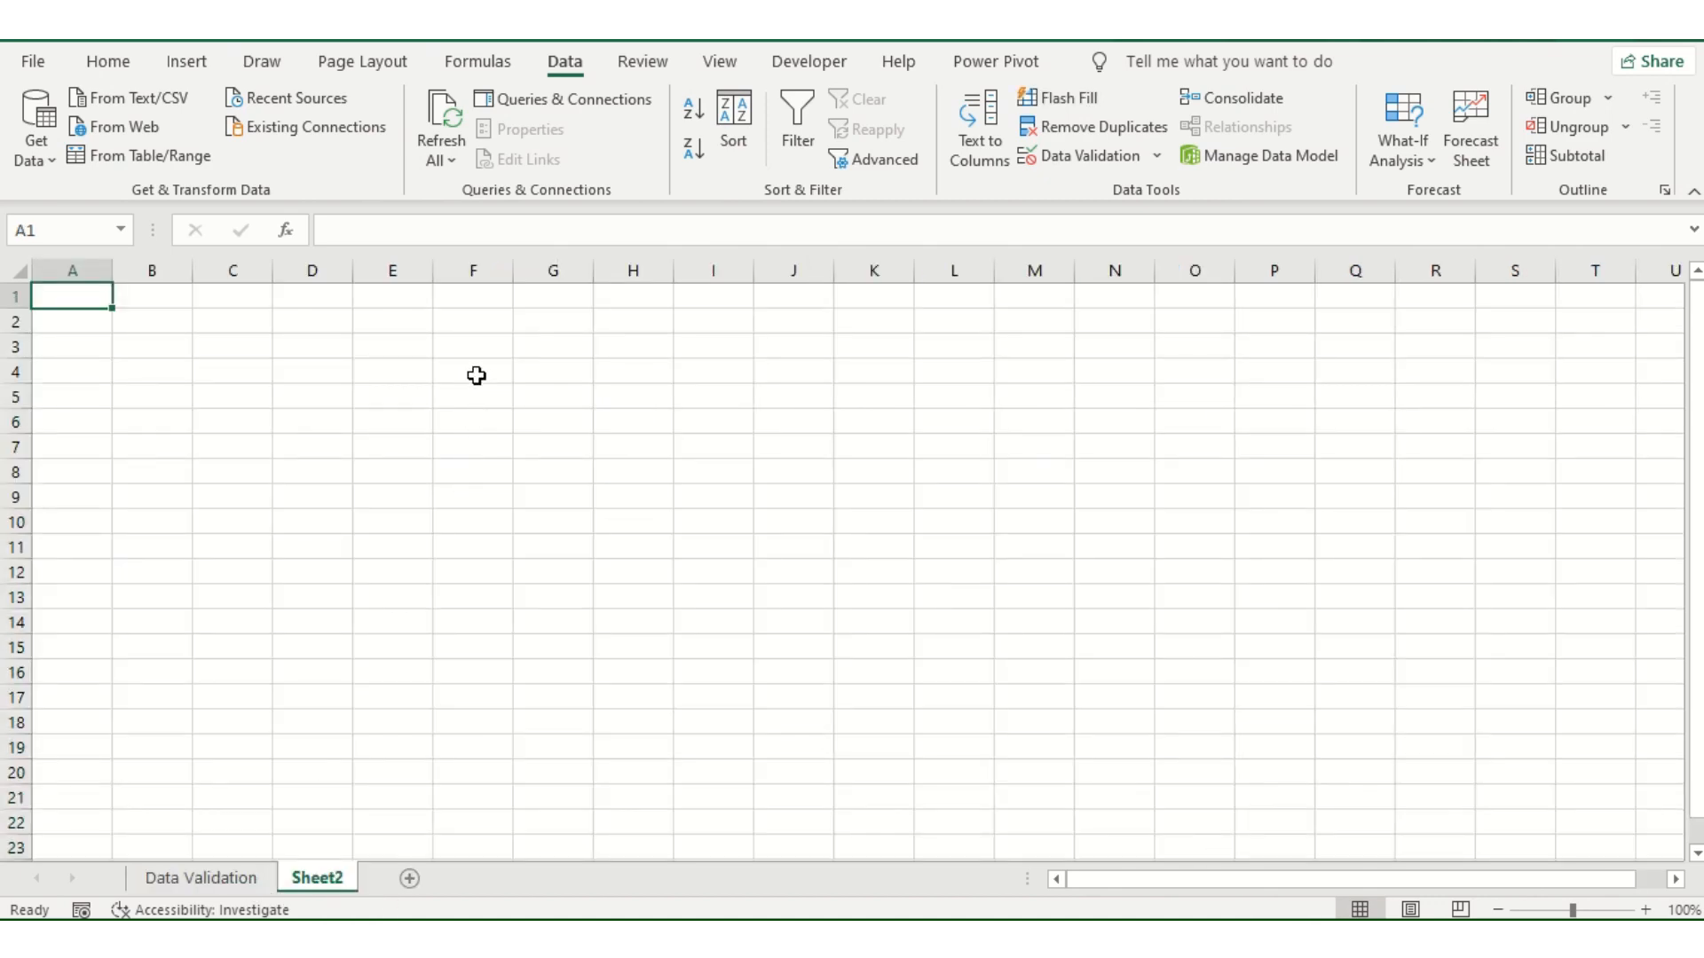
left_click(238, 877)
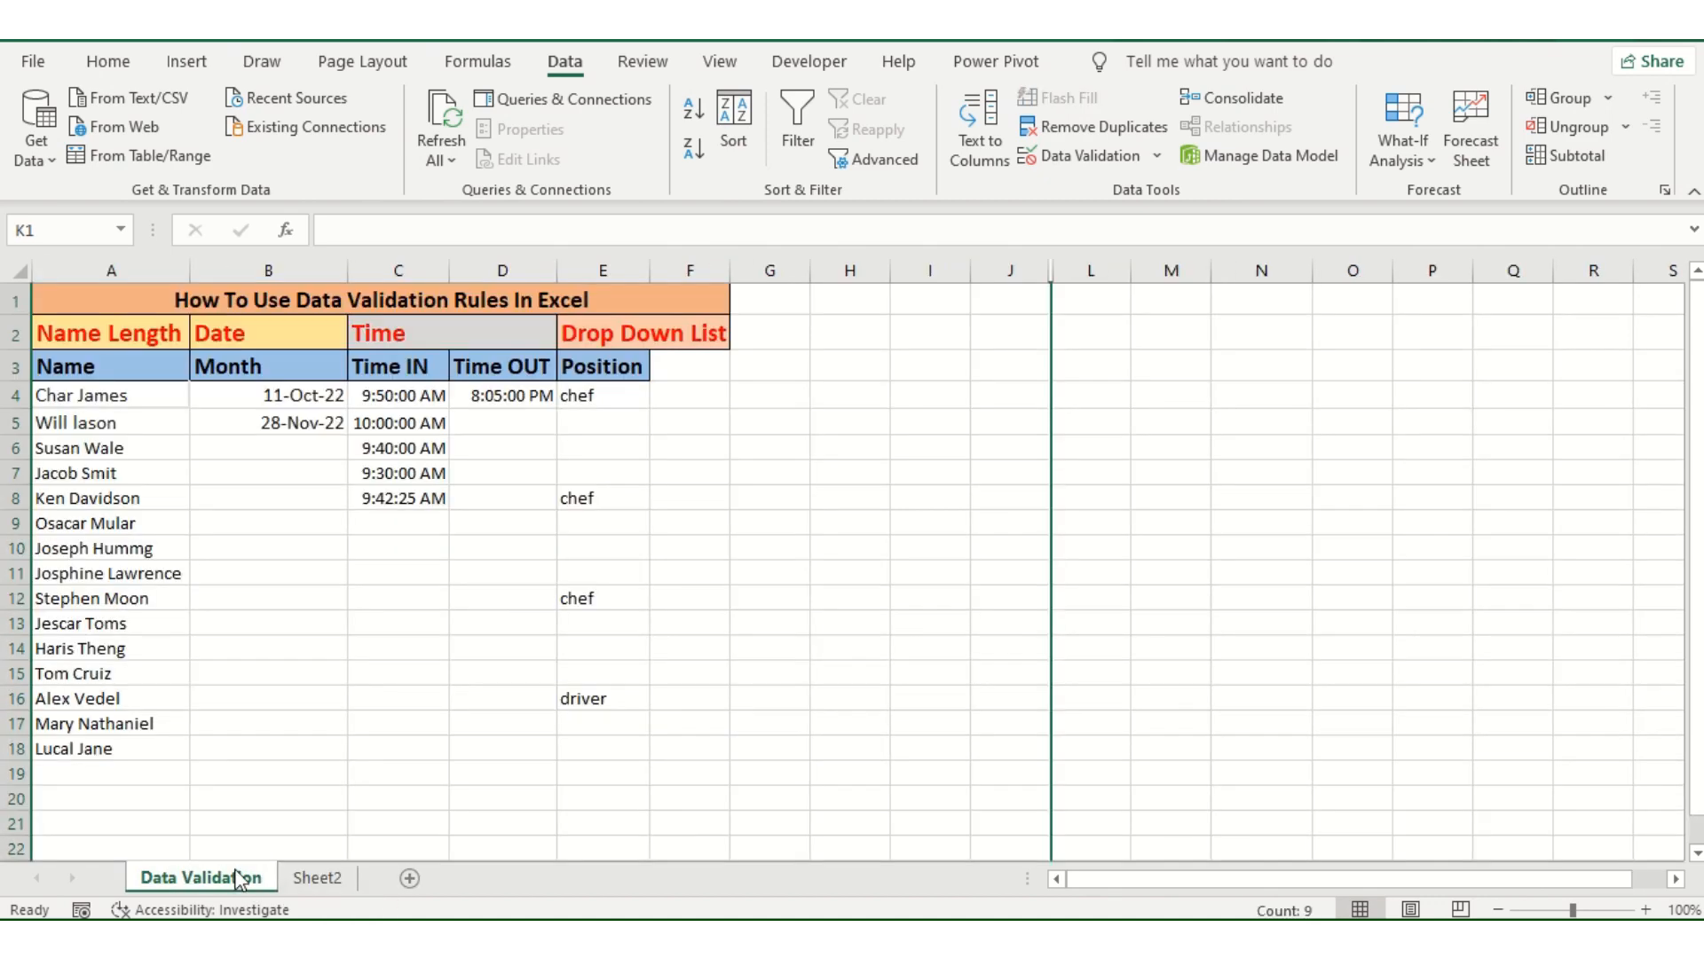
left_click_drag(1090, 888, 998, 838)
left_click(914, 444)
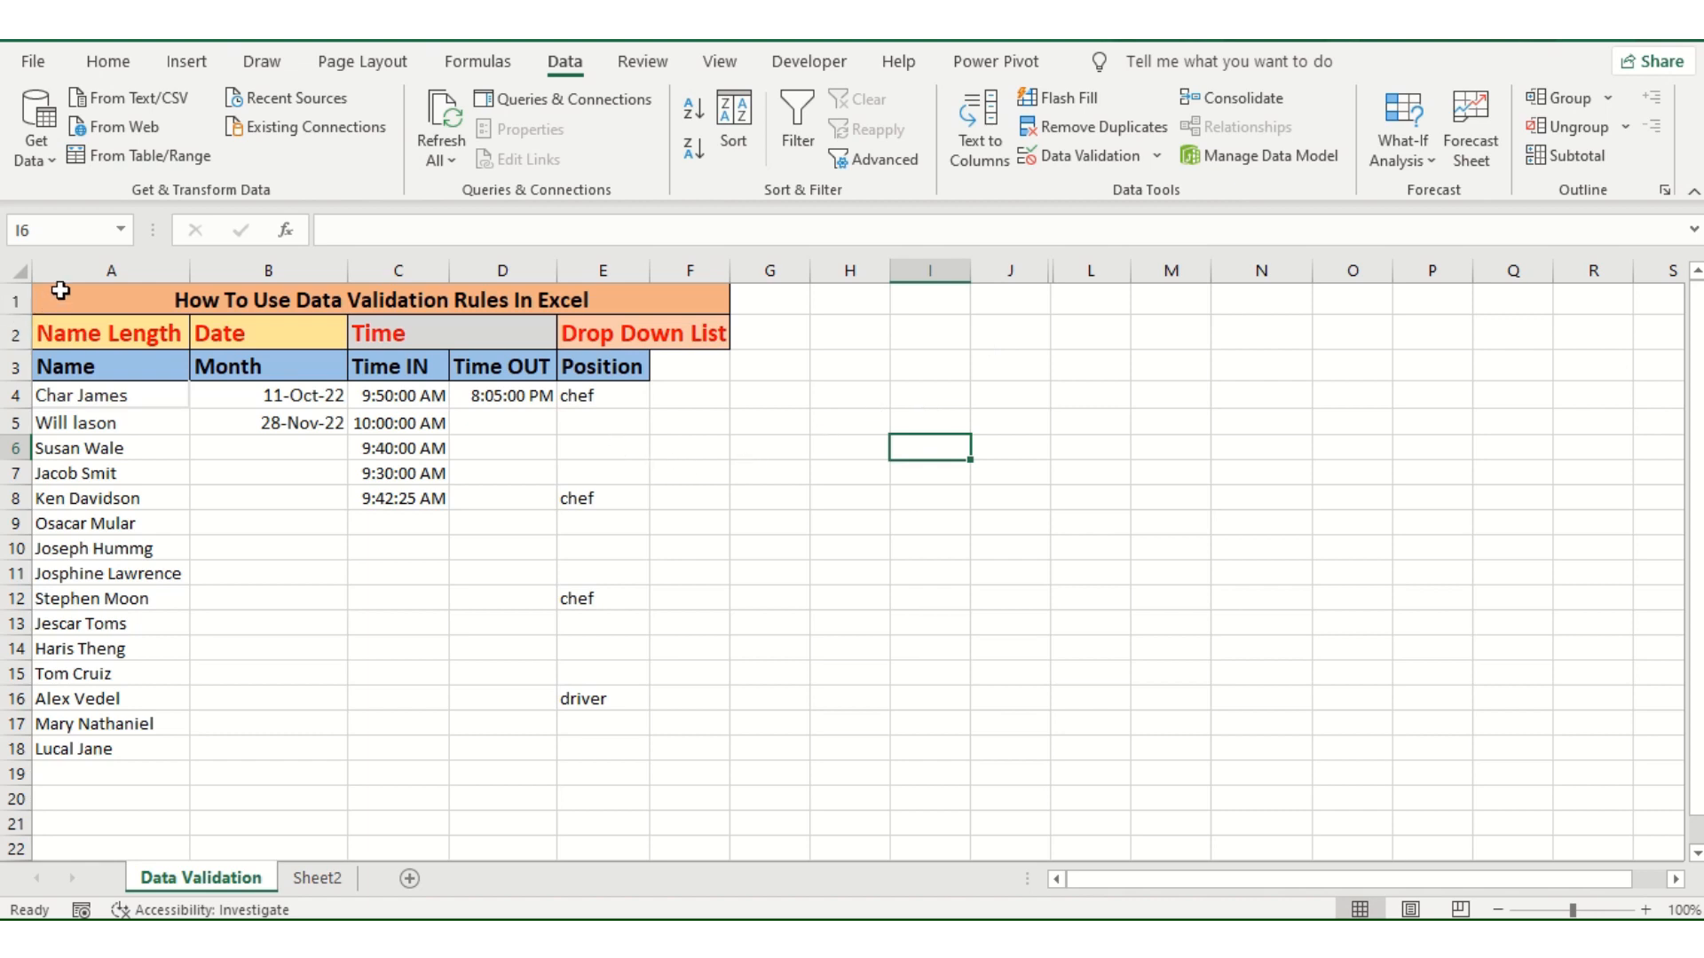
Step: Circle the invalid data across the table range A1:F18 and deselect the table
left_click_drag(56, 304, 514, 756)
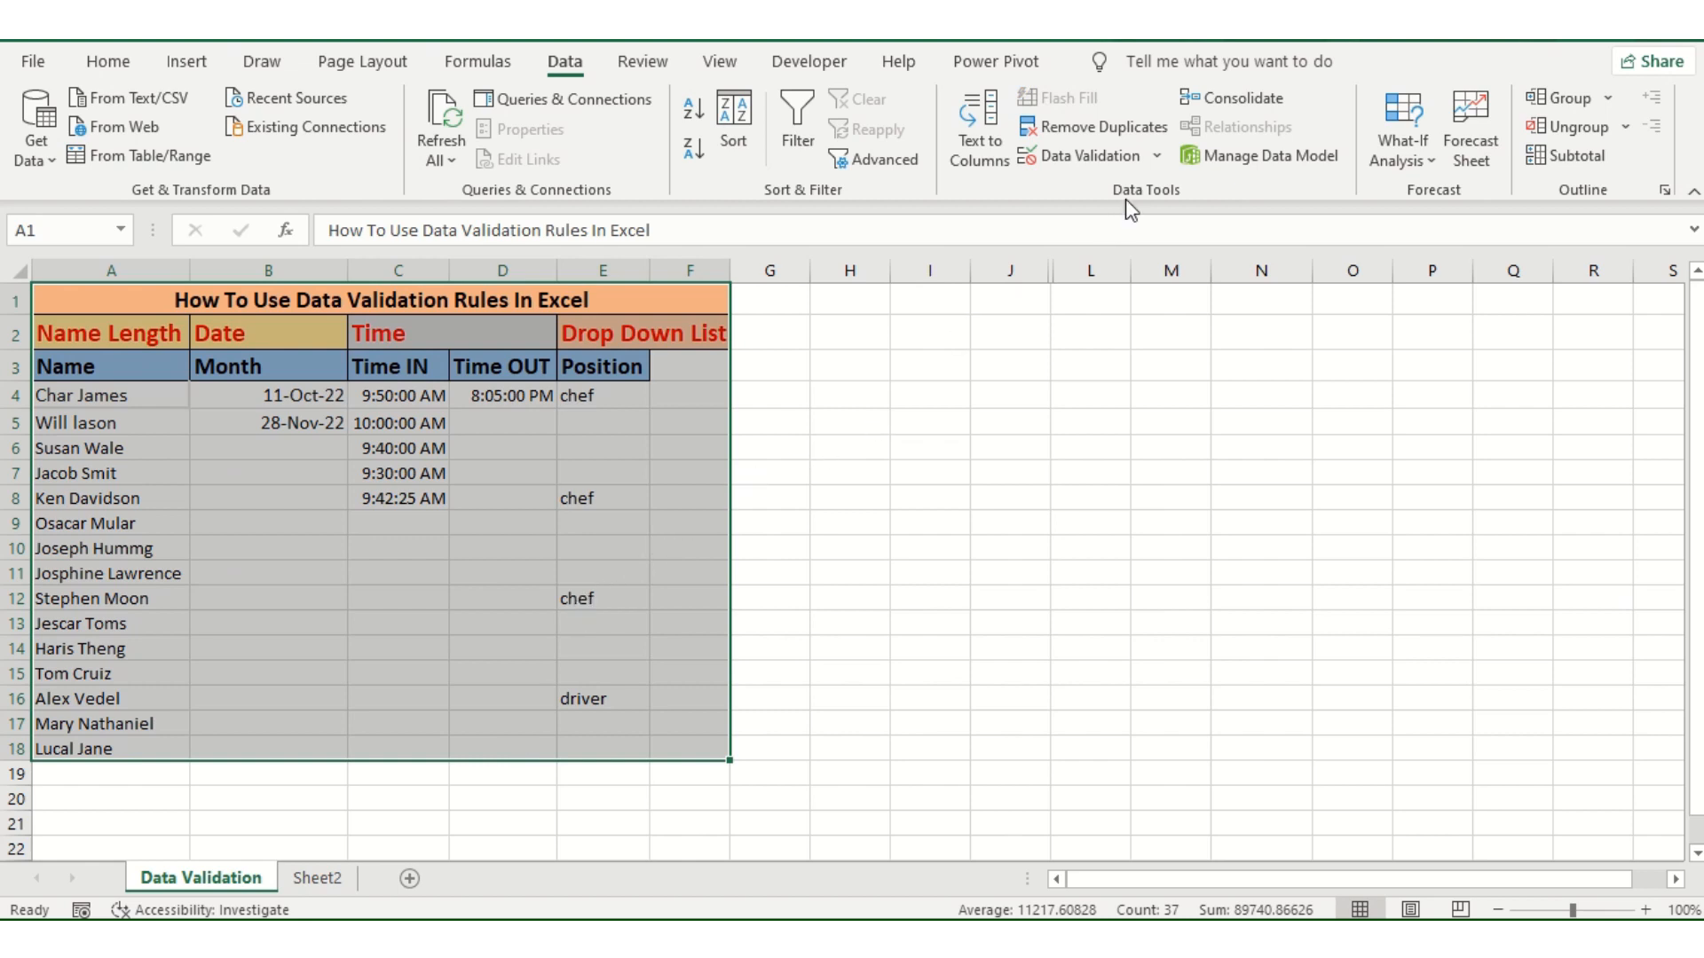
left_click(1157, 157)
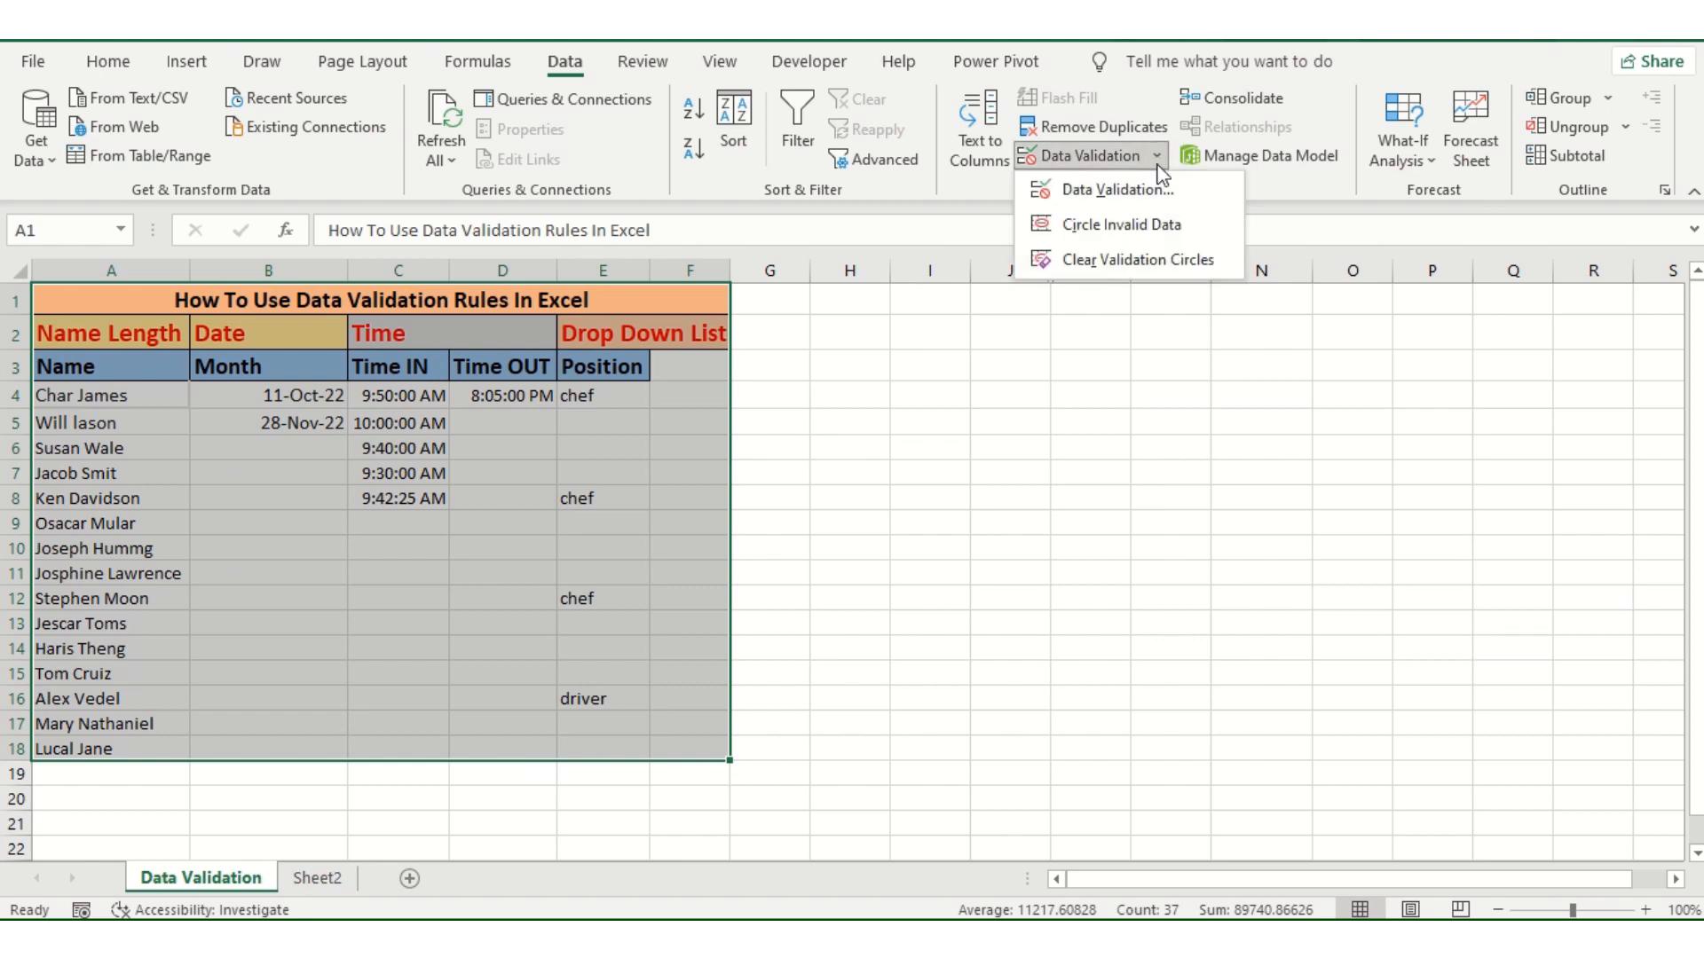
left_click(1162, 234)
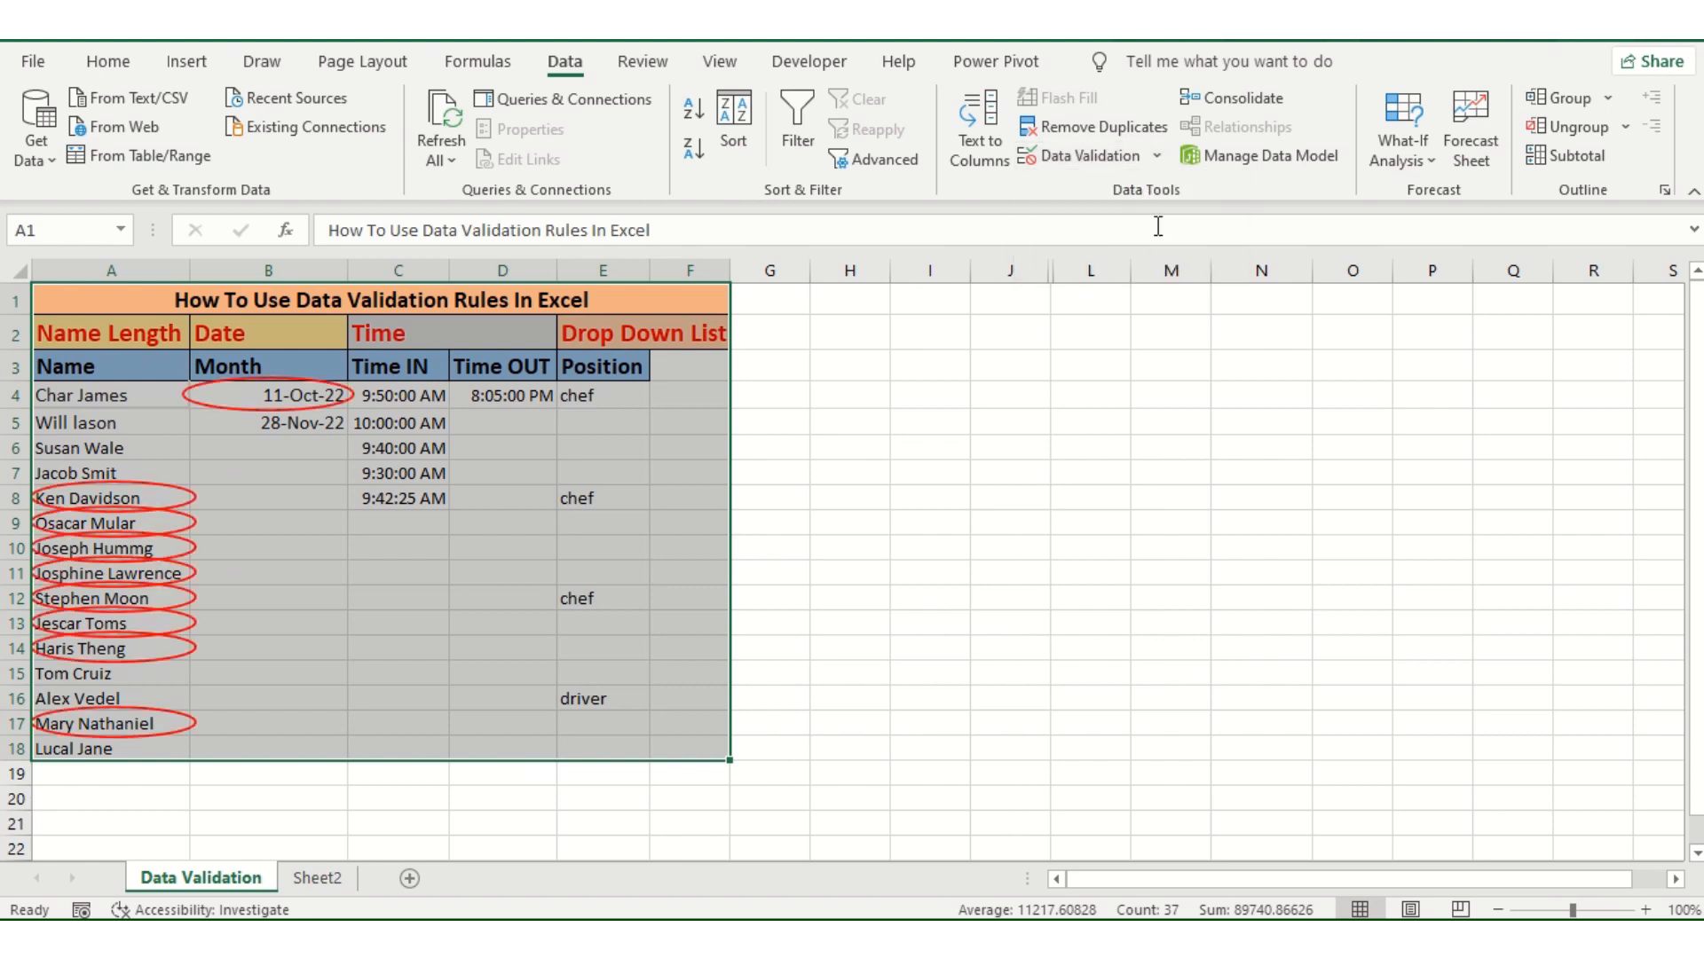
left_click(529, 662)
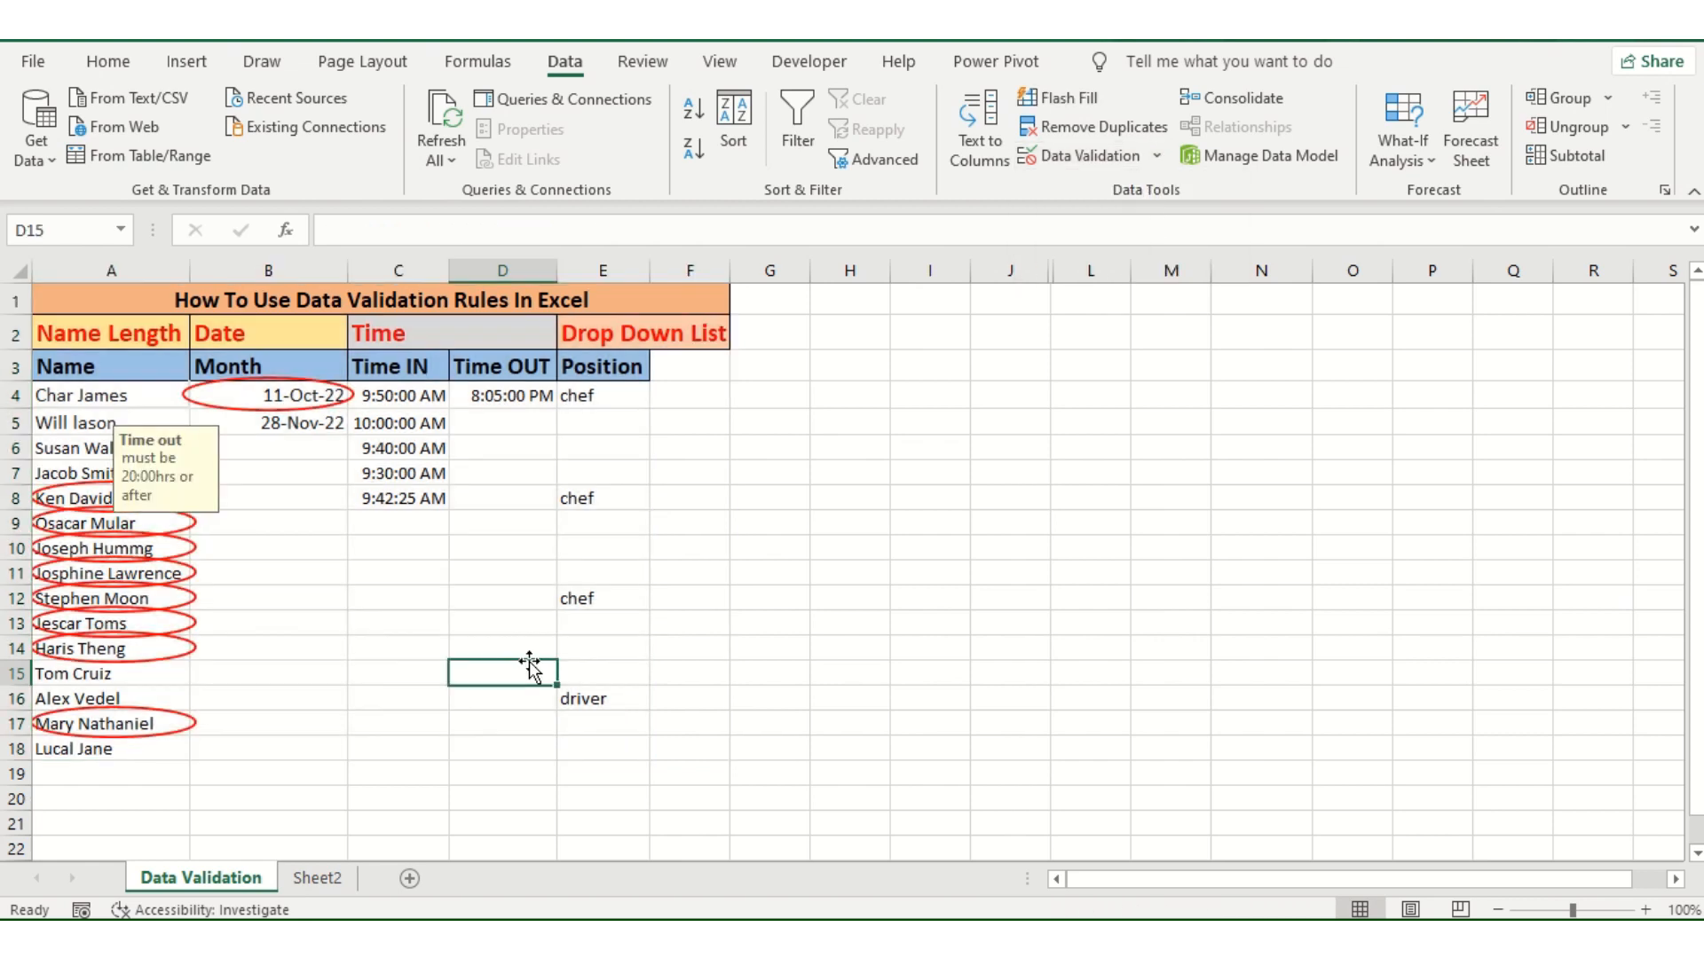
Step: Check the circled entries in the Name and Month columns against the input messages of their validation rules
left_click(146, 728)
left_click(158, 655)
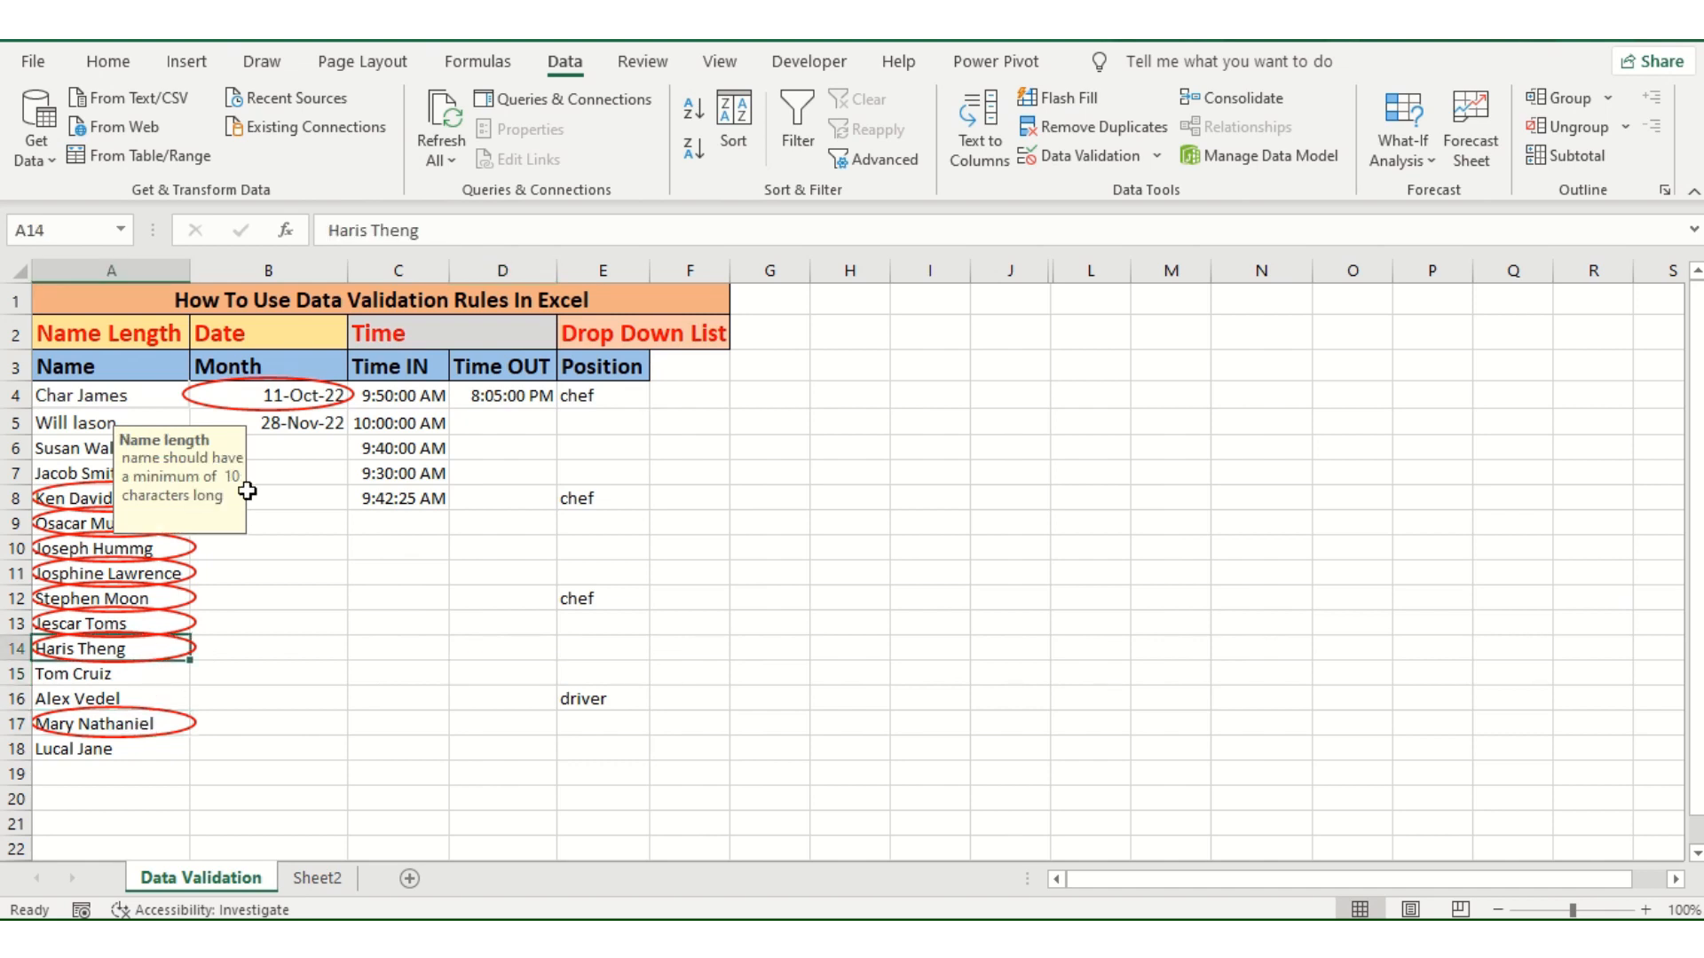
left_click(297, 401)
left_click_drag(290, 391, 258, 743)
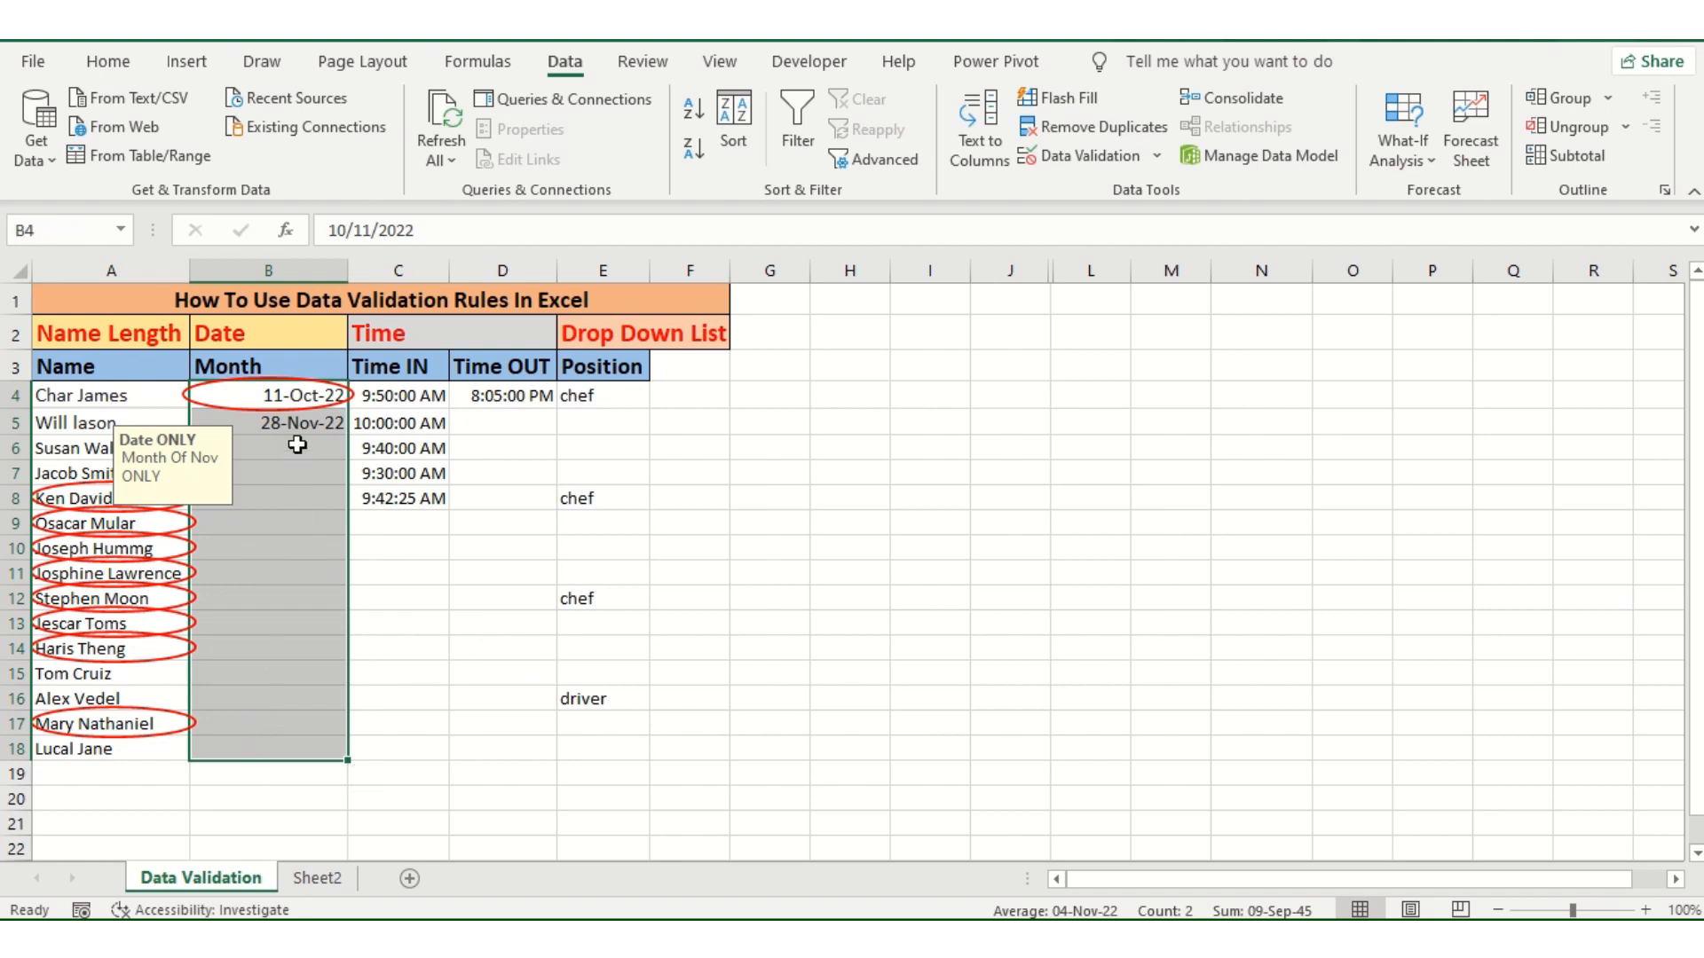
left_click(296, 499)
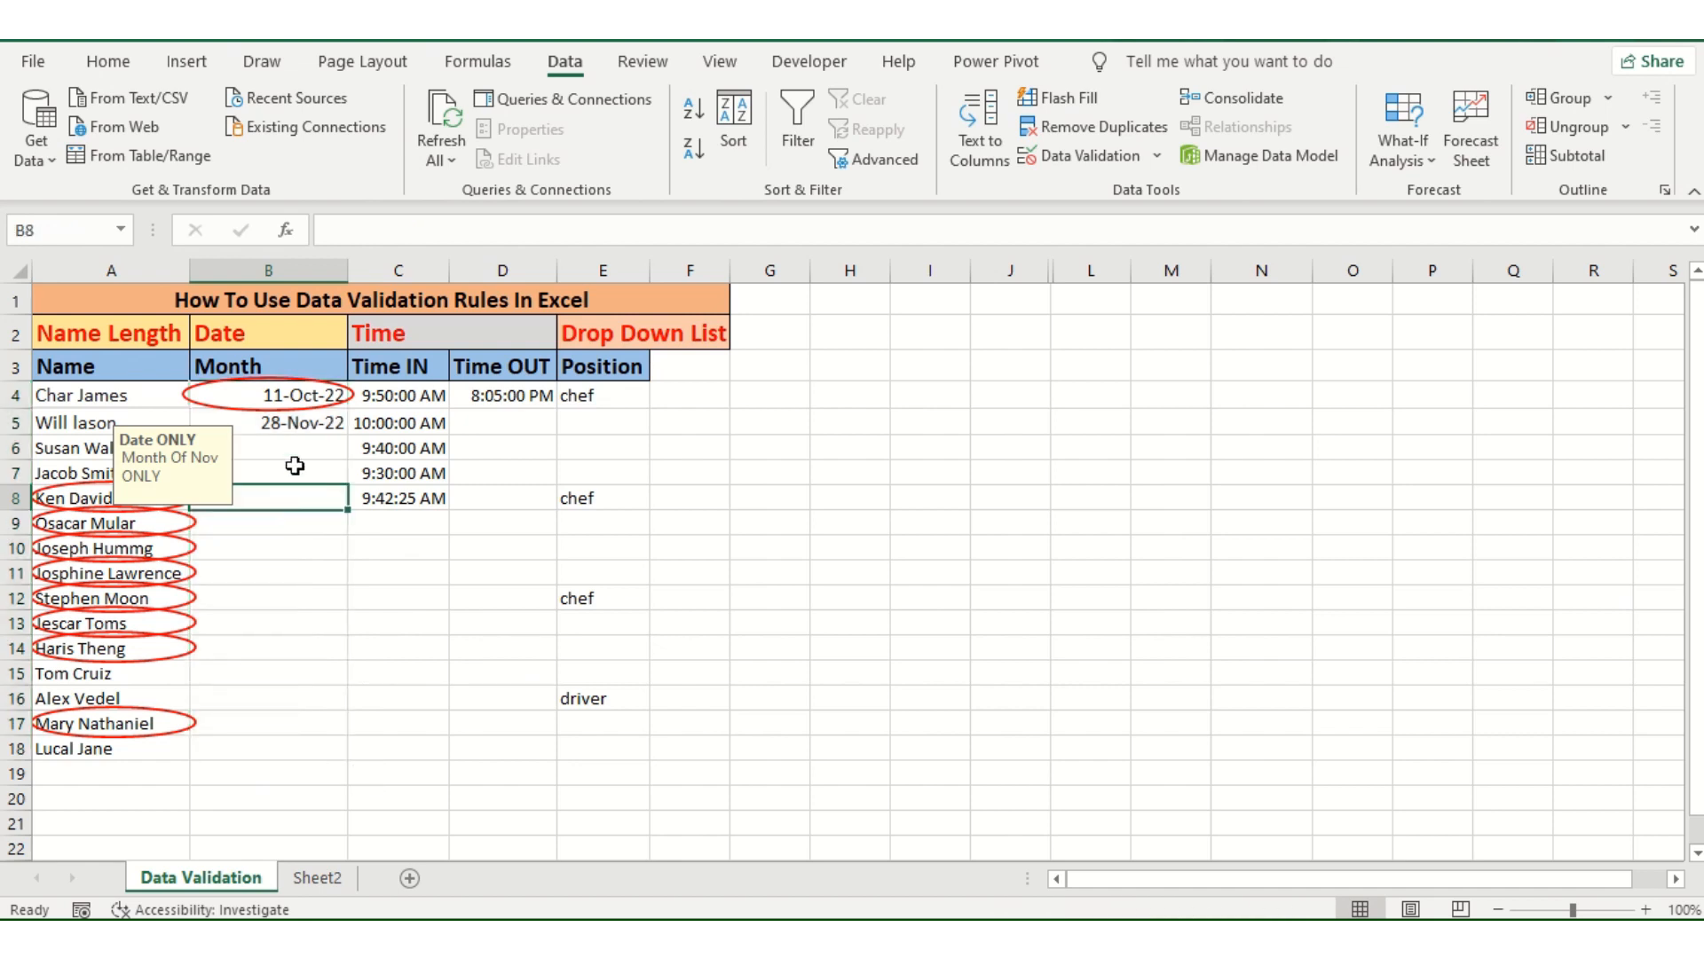
Step: Correct the circled date in cell B4 to 11/11/2022
left_click(305, 404)
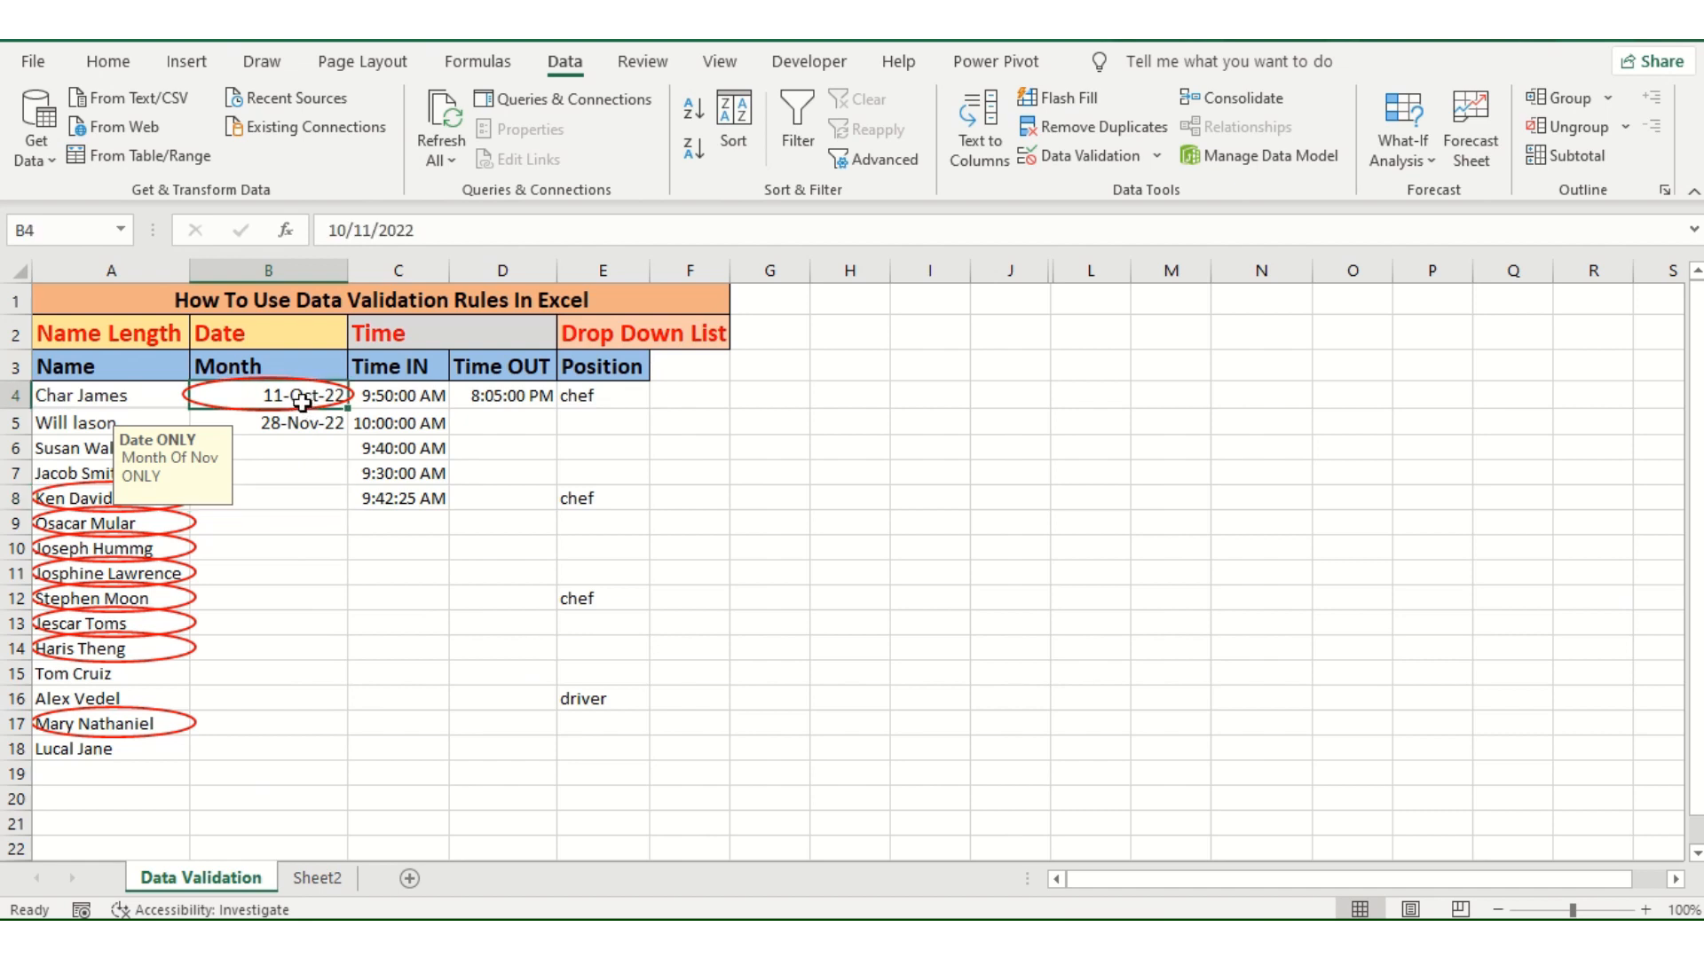
left_click(346, 231)
key("BackSpace")
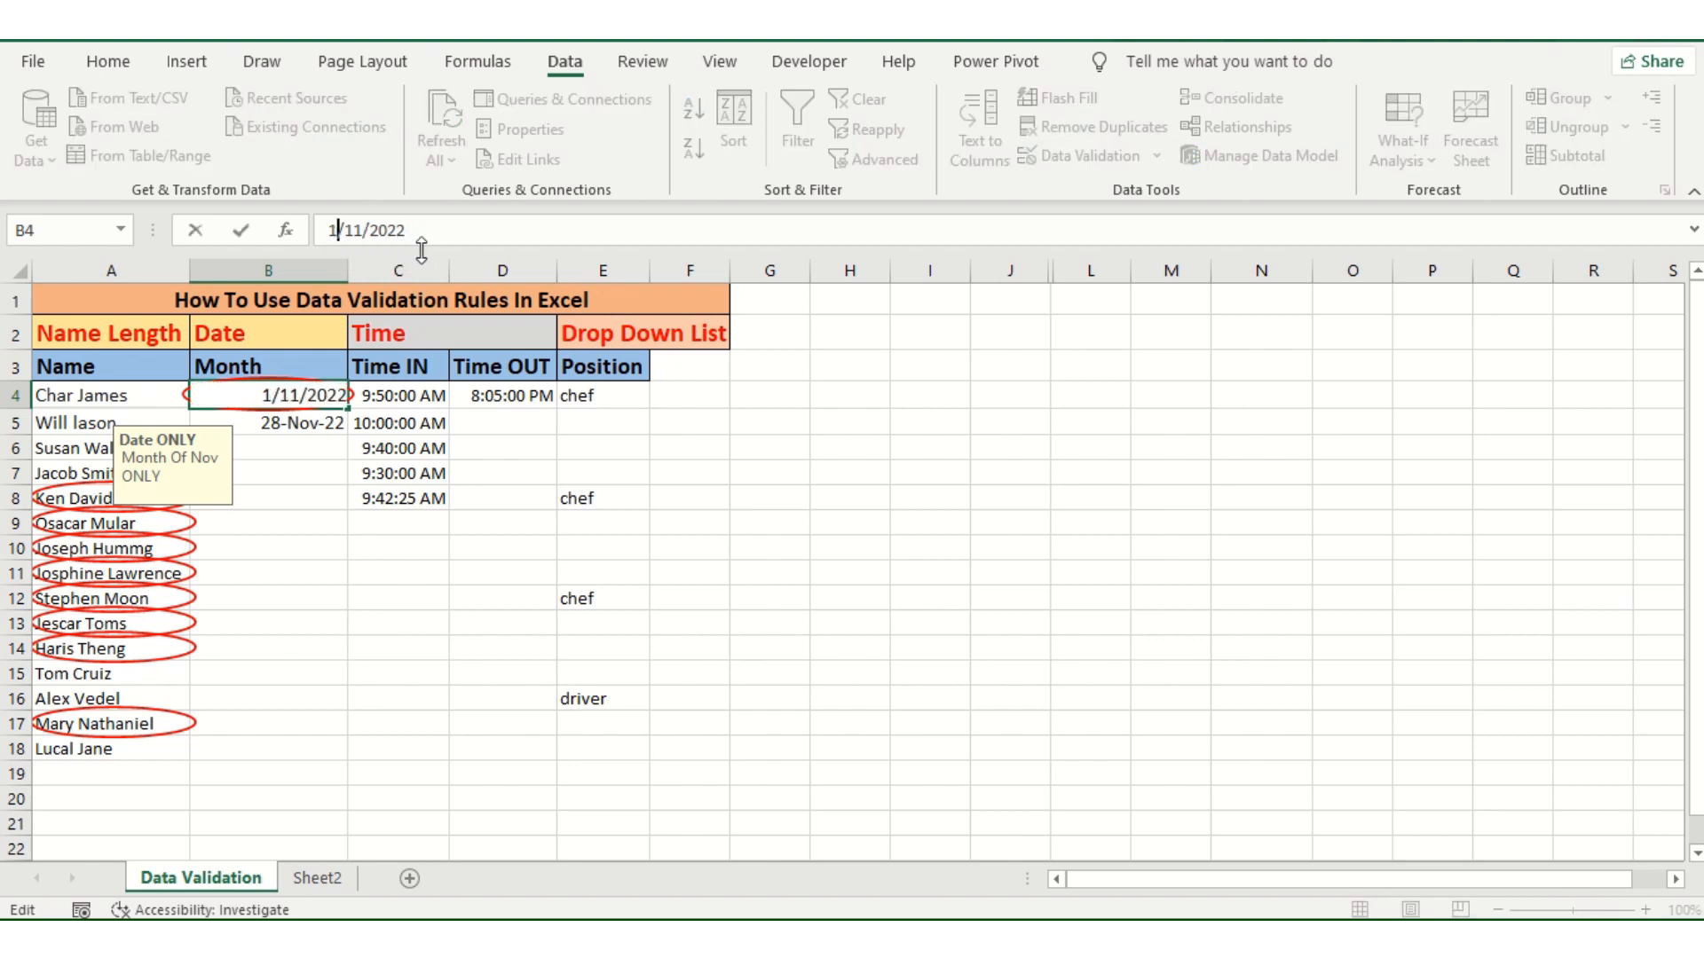
type("1")
key("Return")
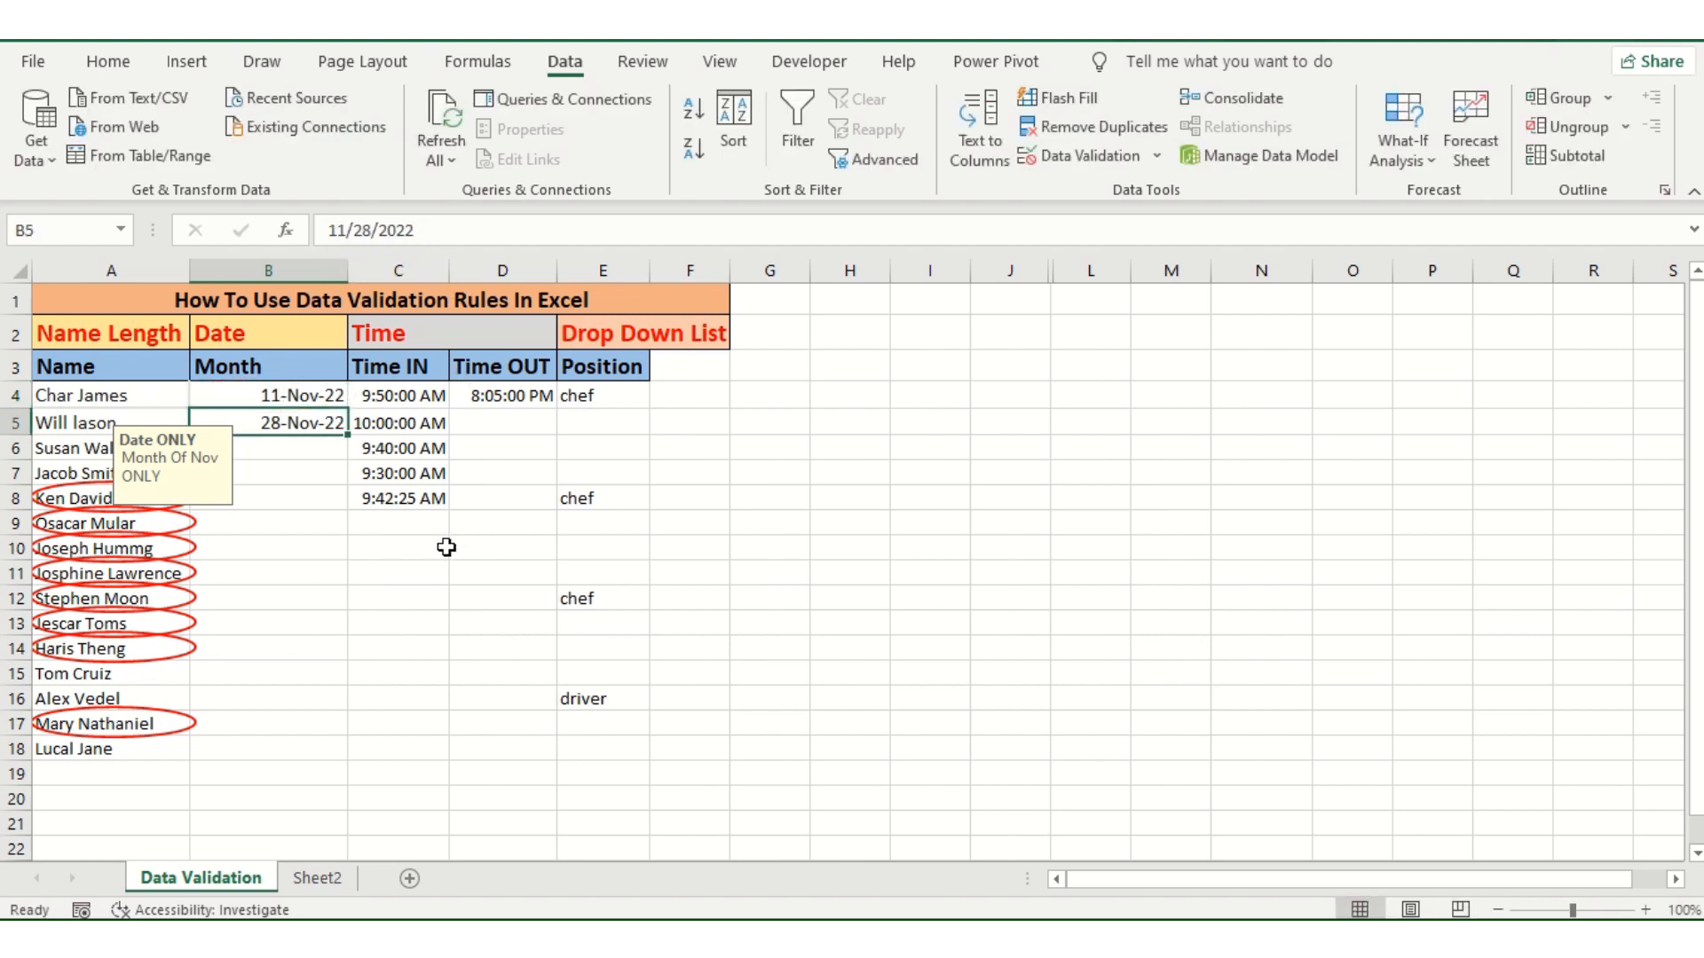
Step: Clear all red validation circles from the worksheet, leaving cell B9 in the Month column selected
left_click(292, 393)
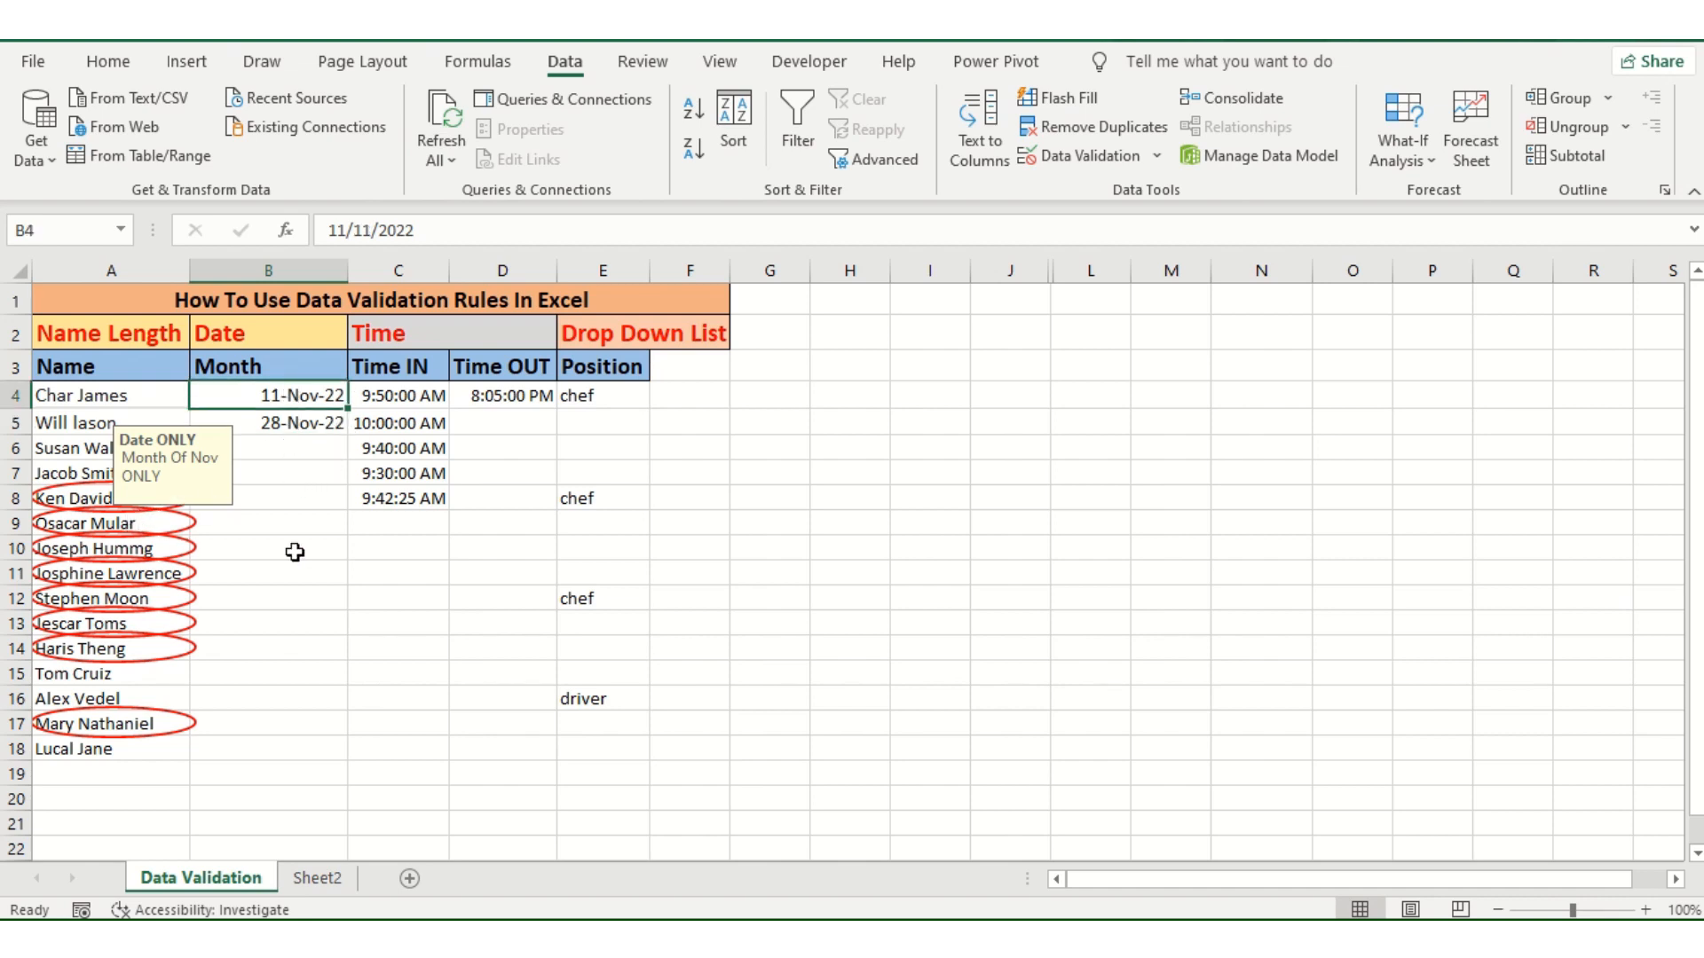
left_click(339, 515)
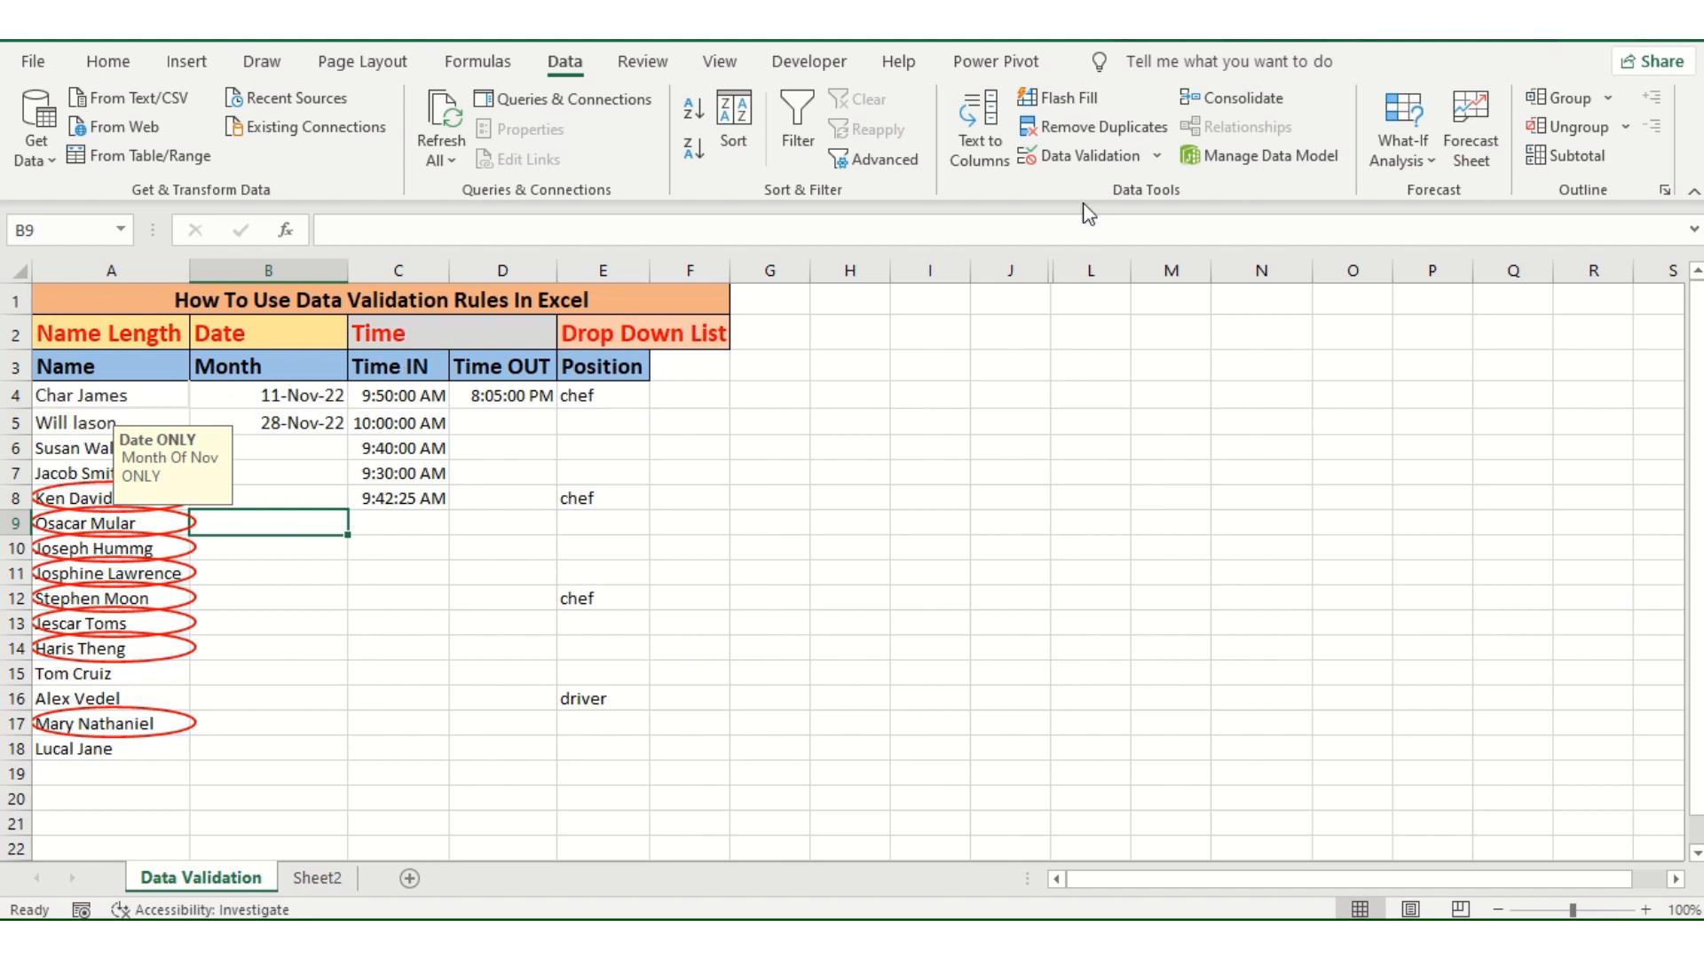
left_click(1163, 159)
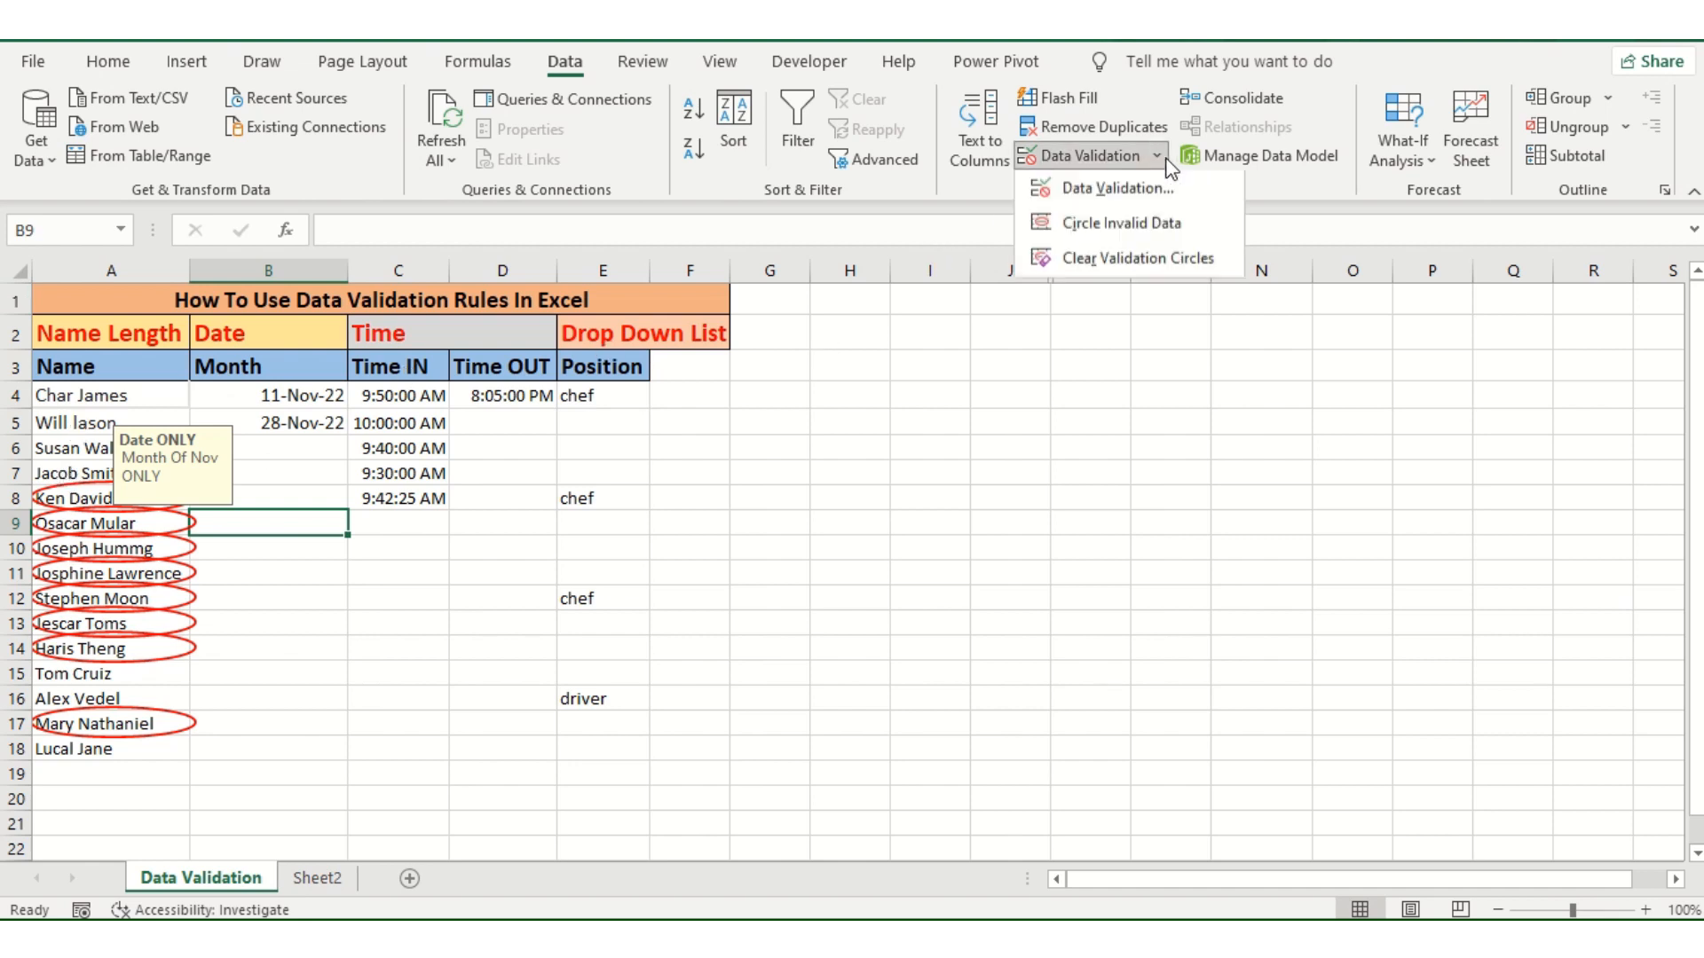
left_click(1175, 263)
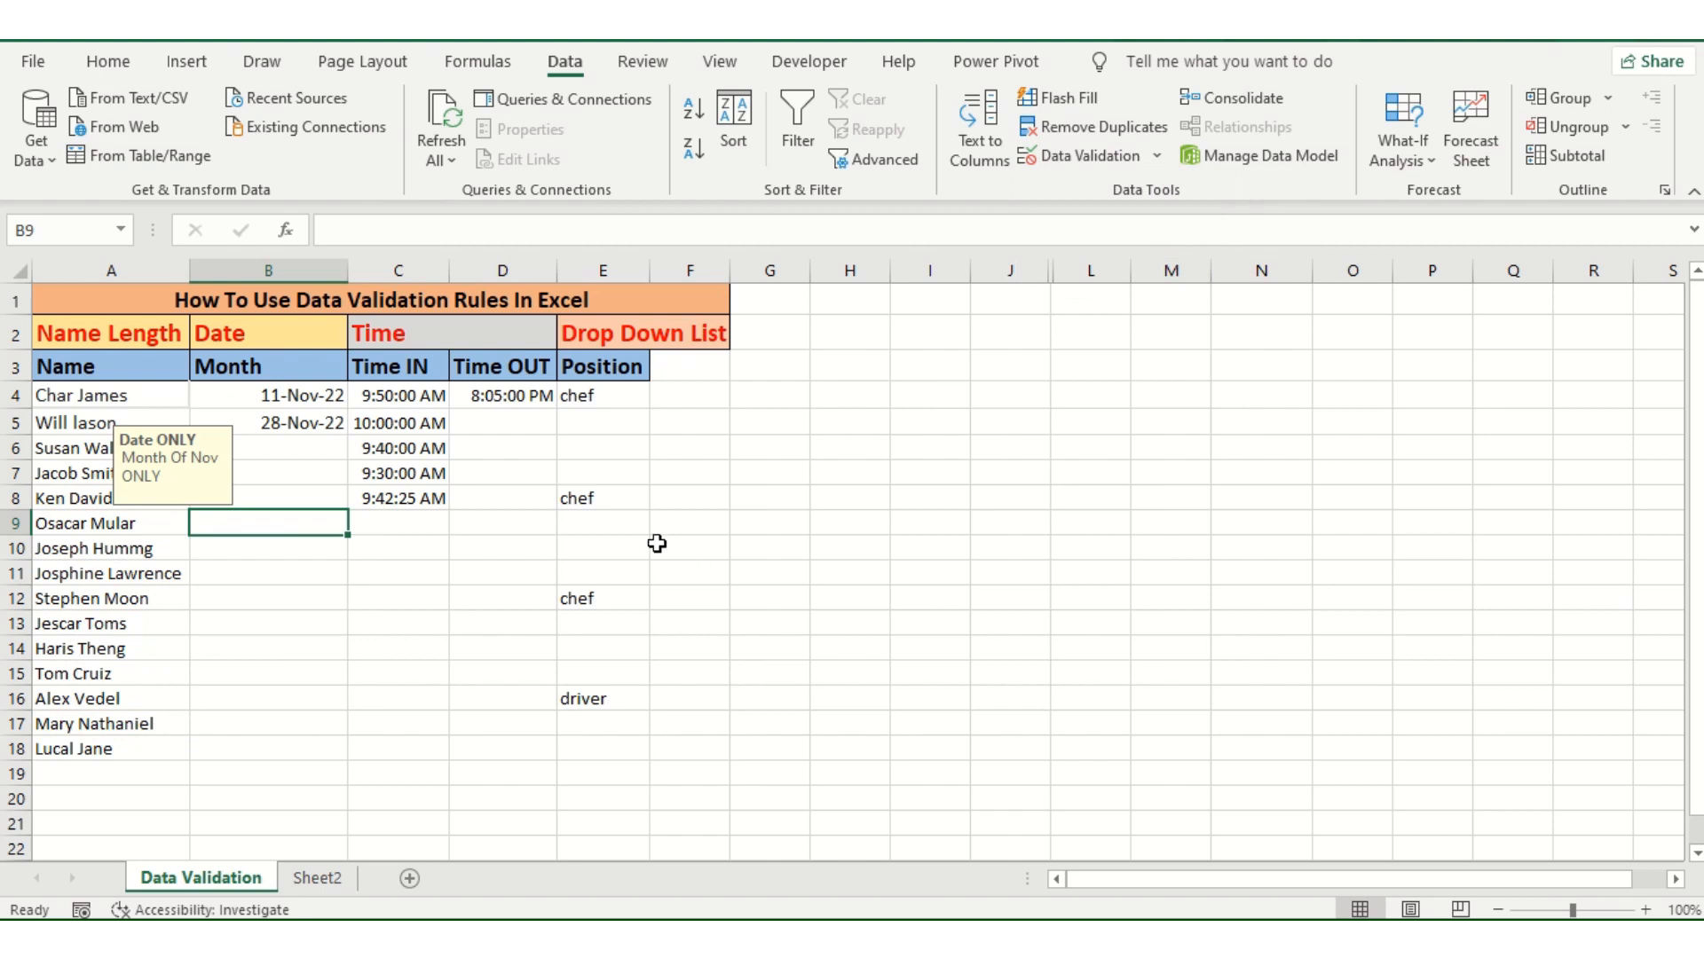
left_click(638, 345)
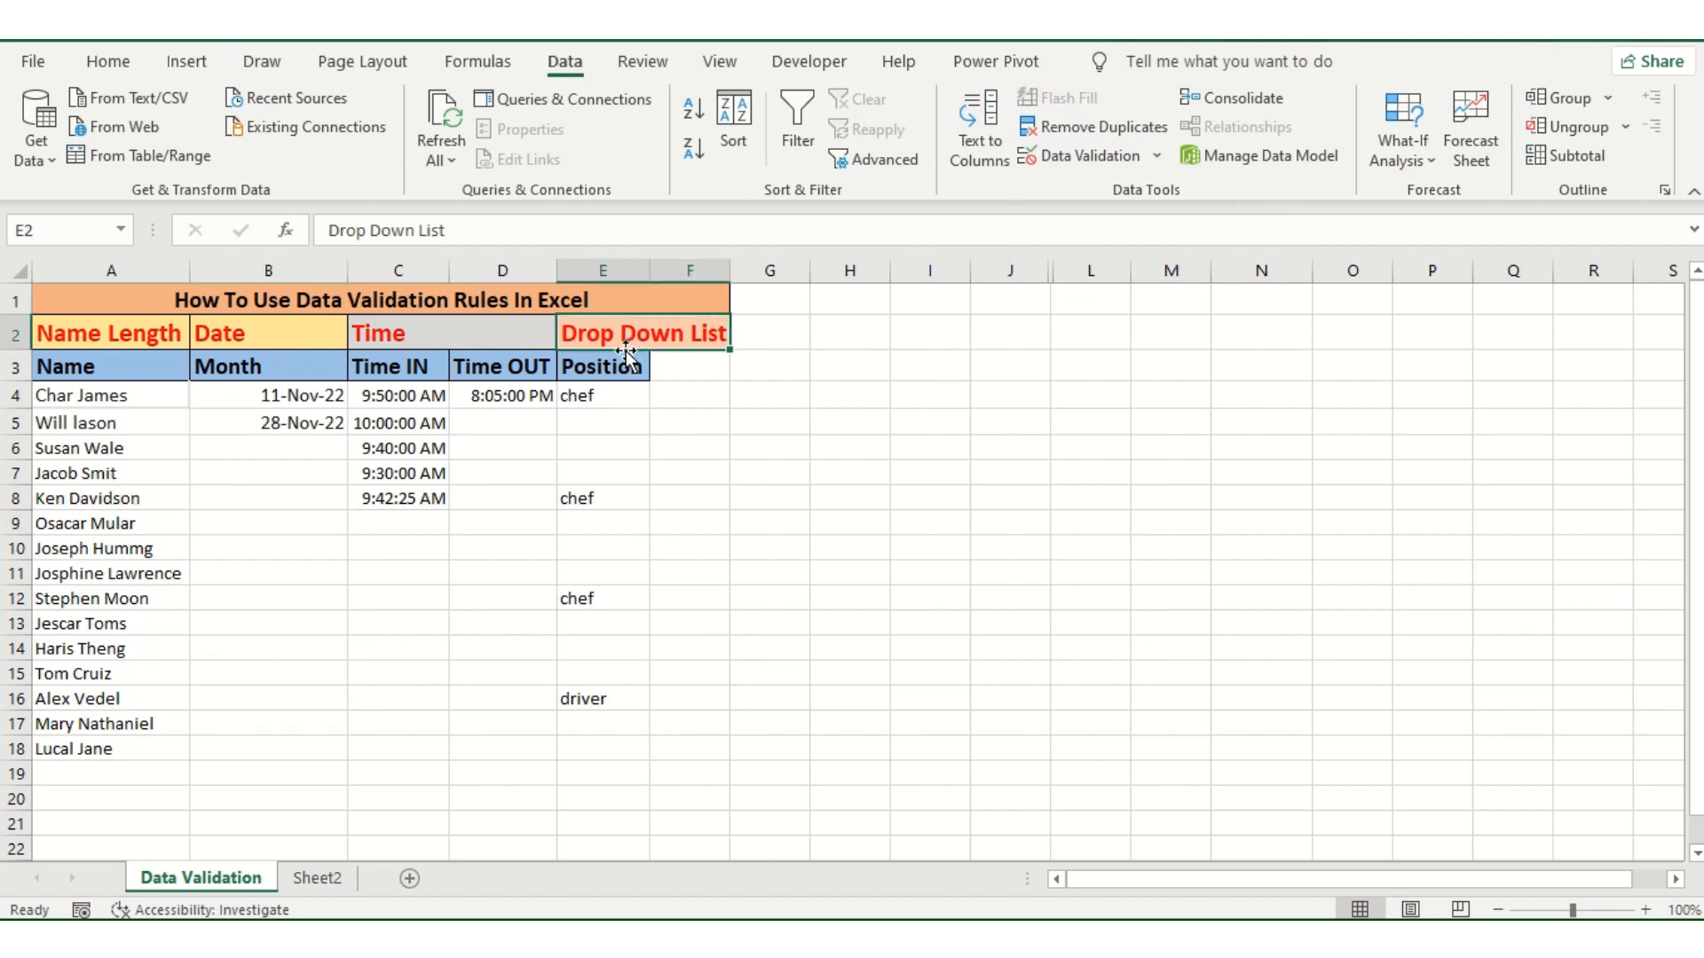
left_click(592, 577)
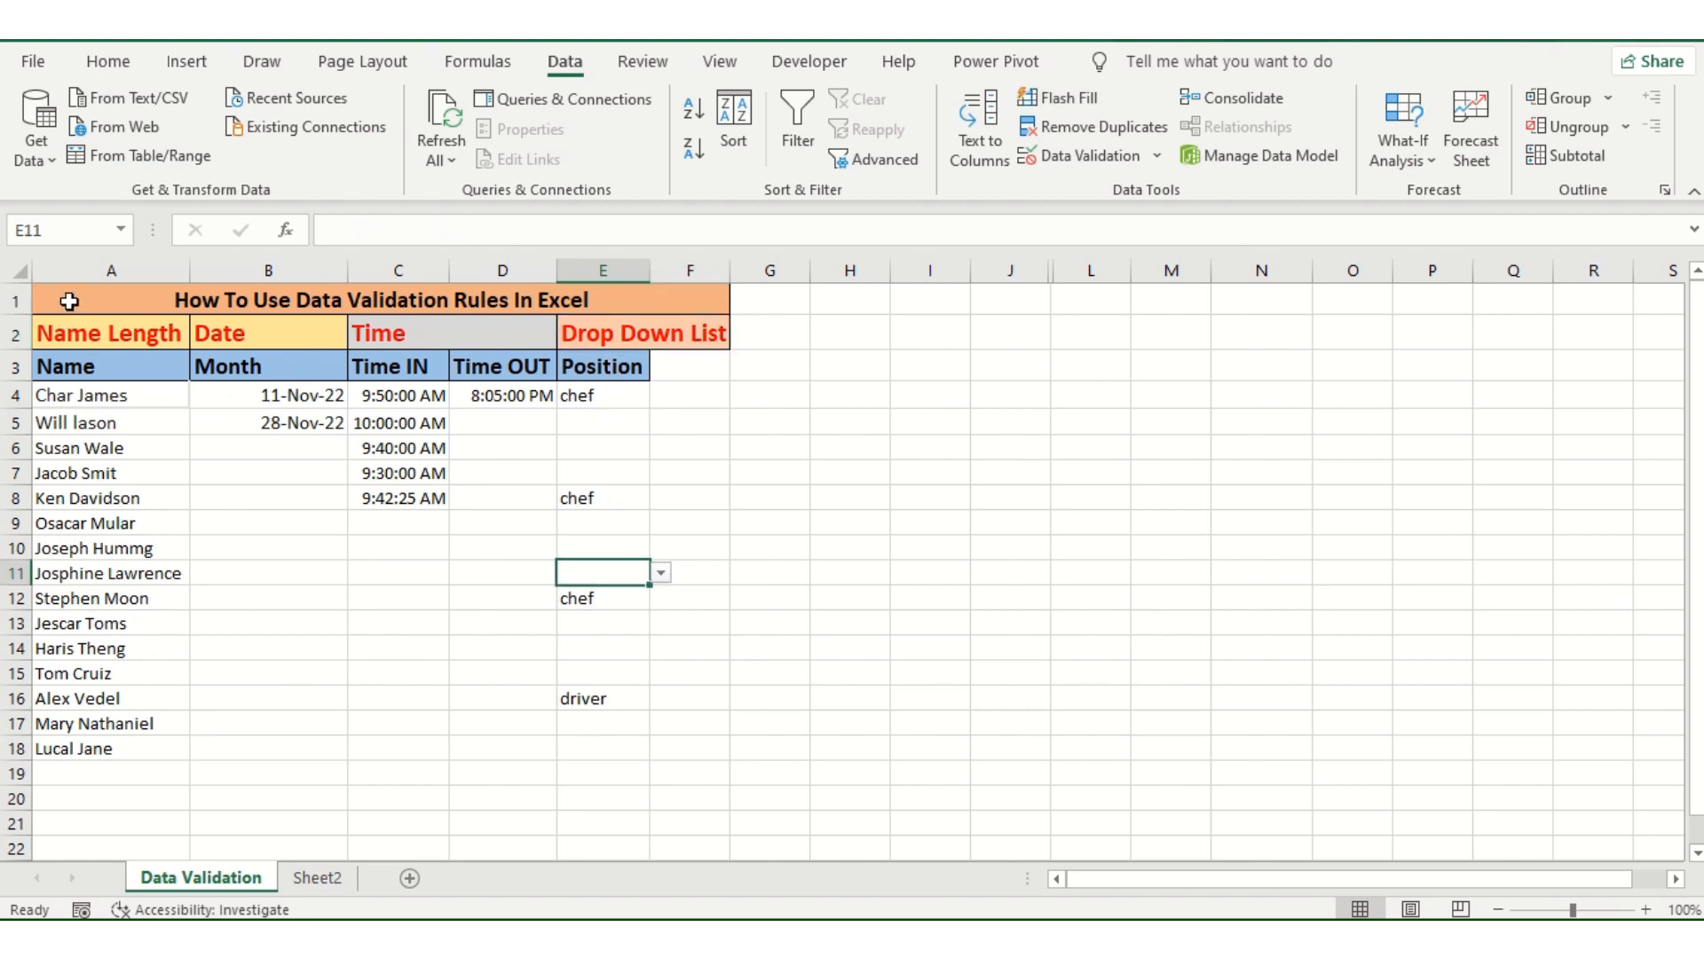
left_click_drag(69, 302, 546, 748)
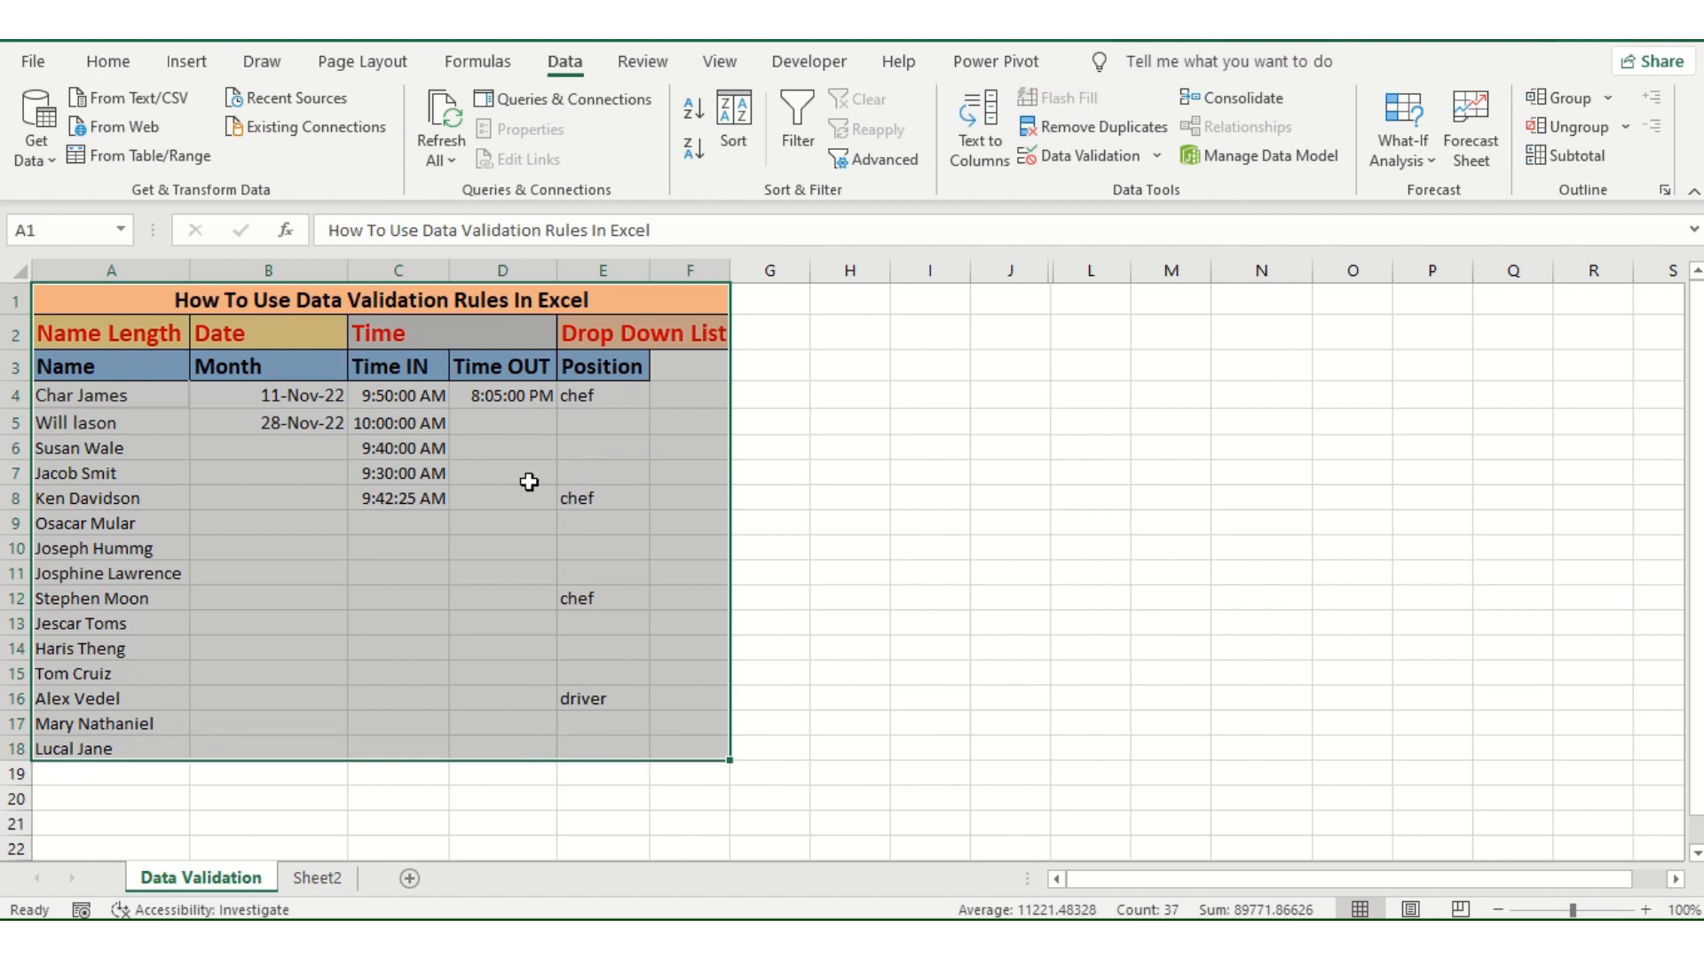
Step: Review the validation criteria, allowed data types, input message and error alert of the Time IN rule in cell C7, then close the dialog unchanged
left_click(425, 475)
left_click(1097, 160)
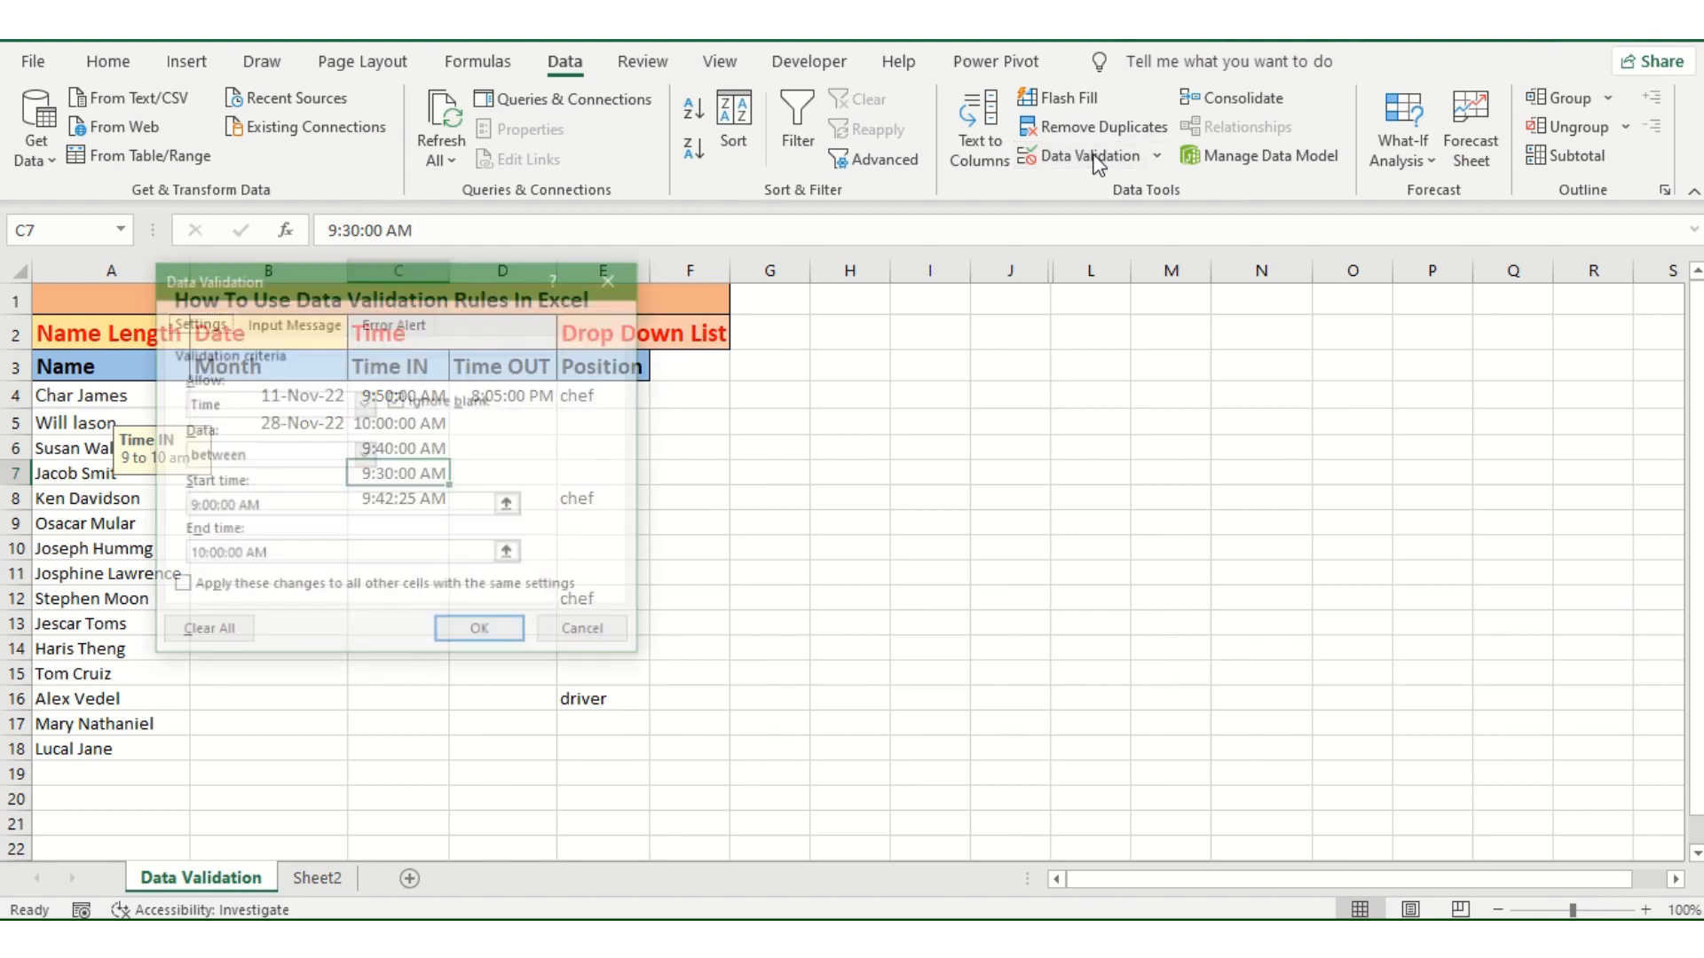
left_click_drag(473, 291, 903, 300)
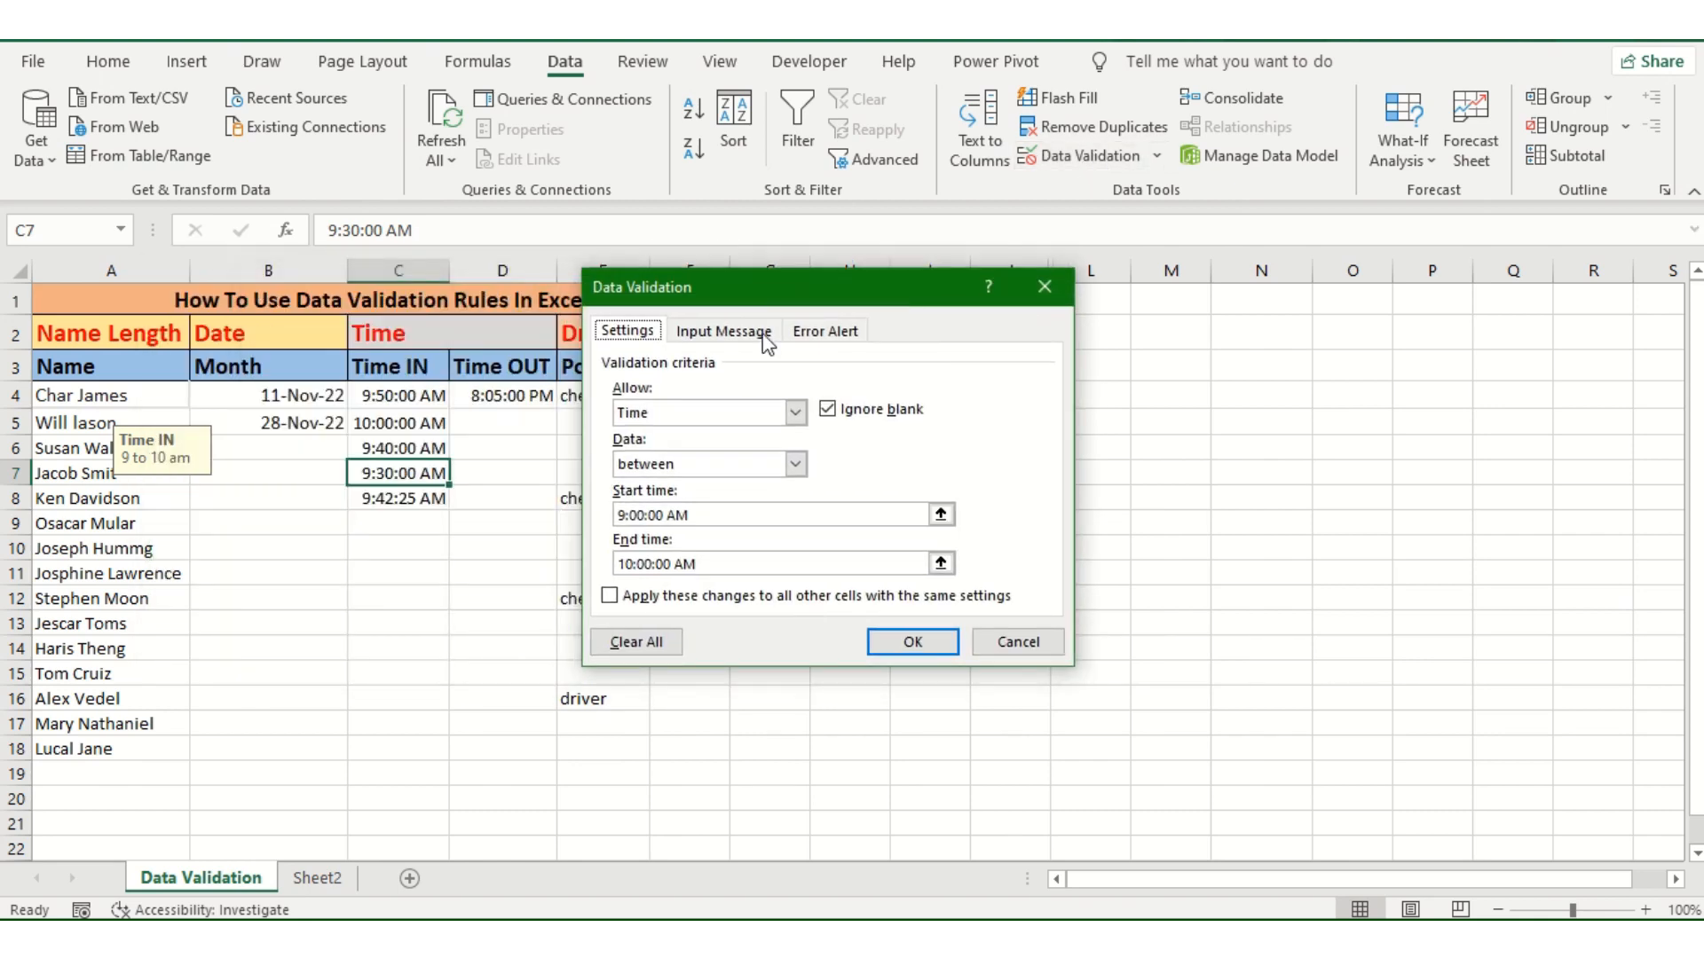
left_click(795, 413)
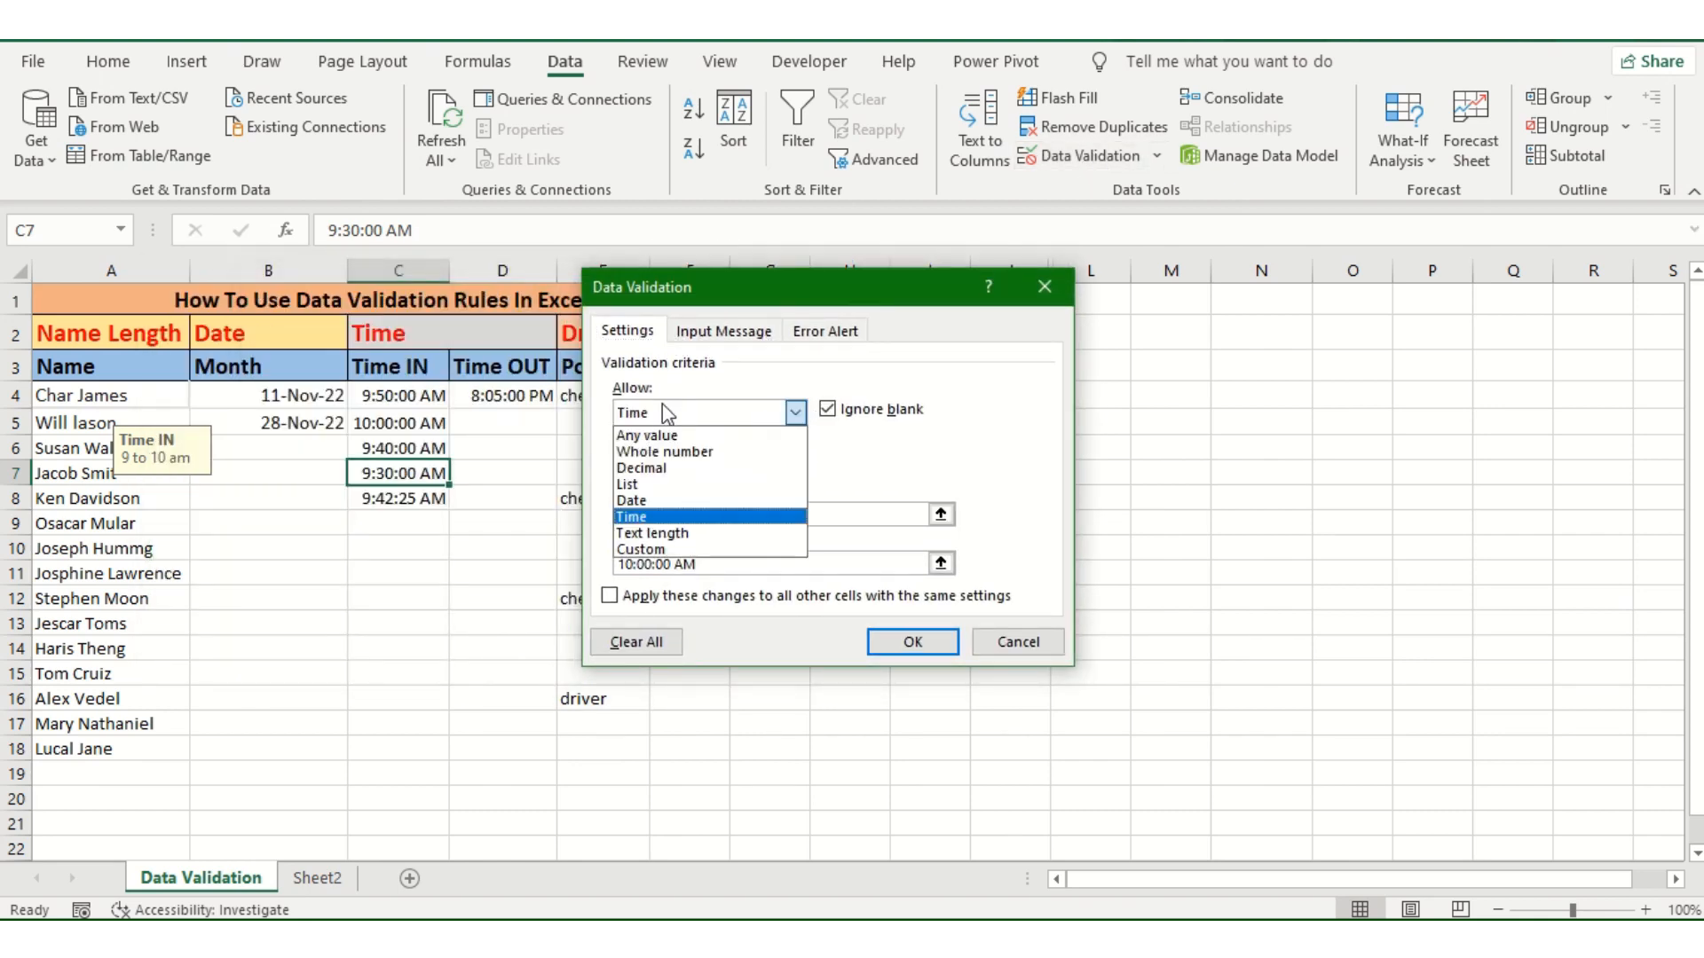
left_click(710, 335)
left_click(843, 334)
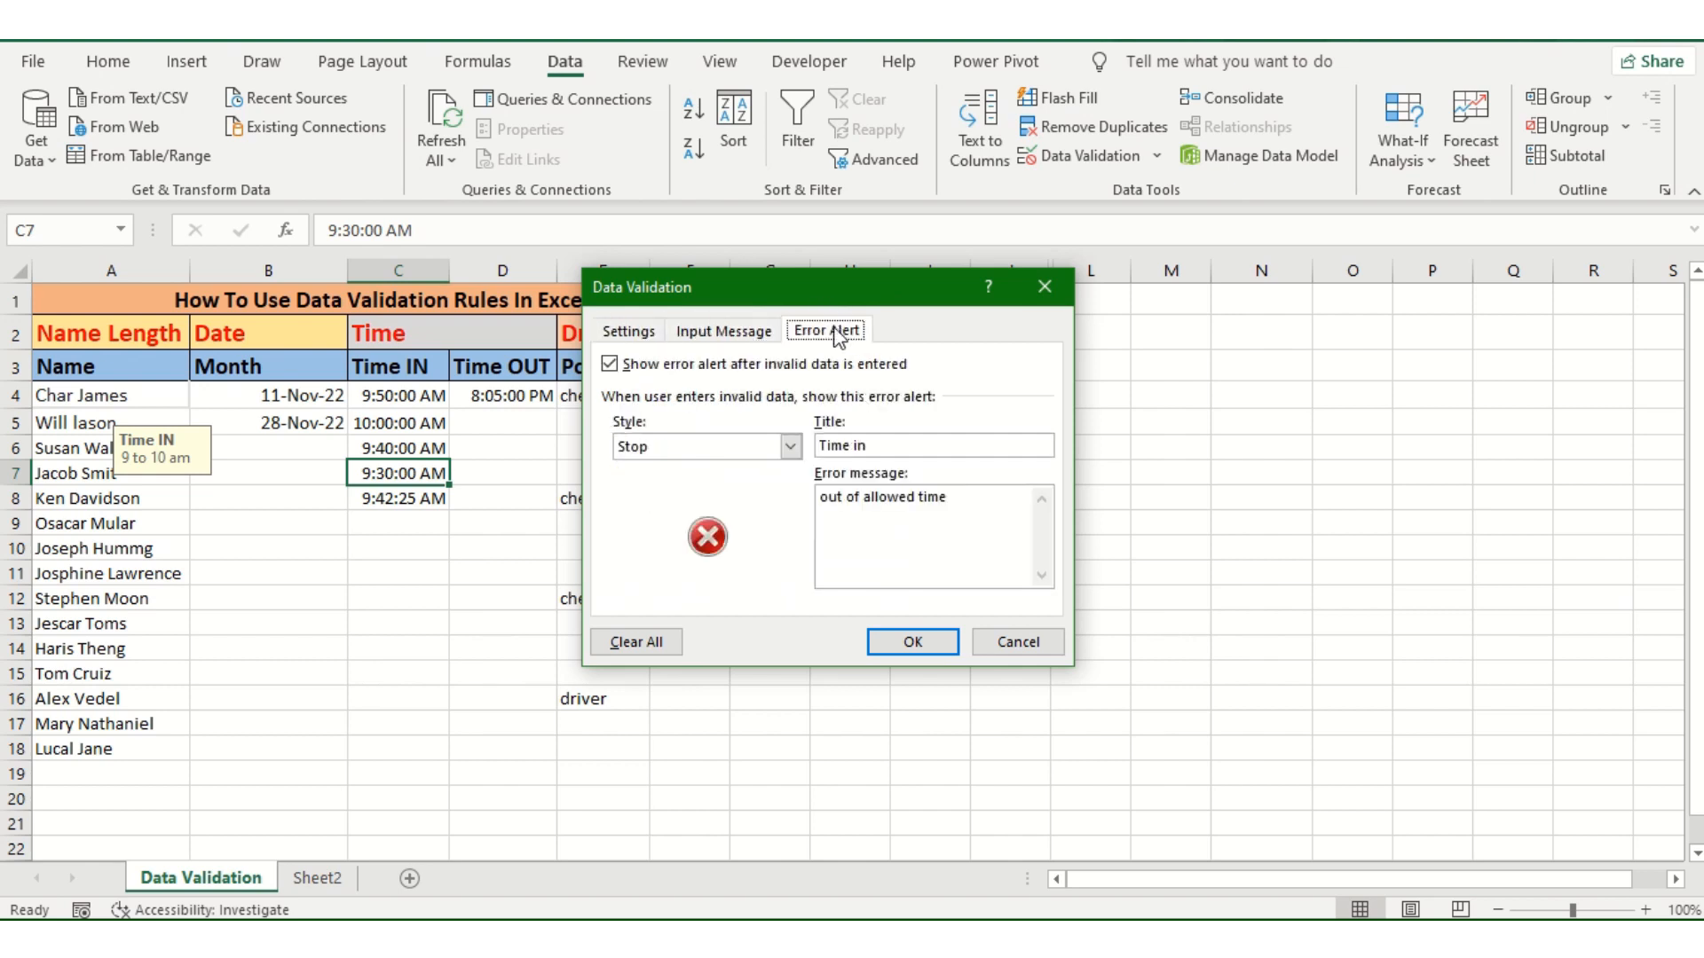
left_click(763, 333)
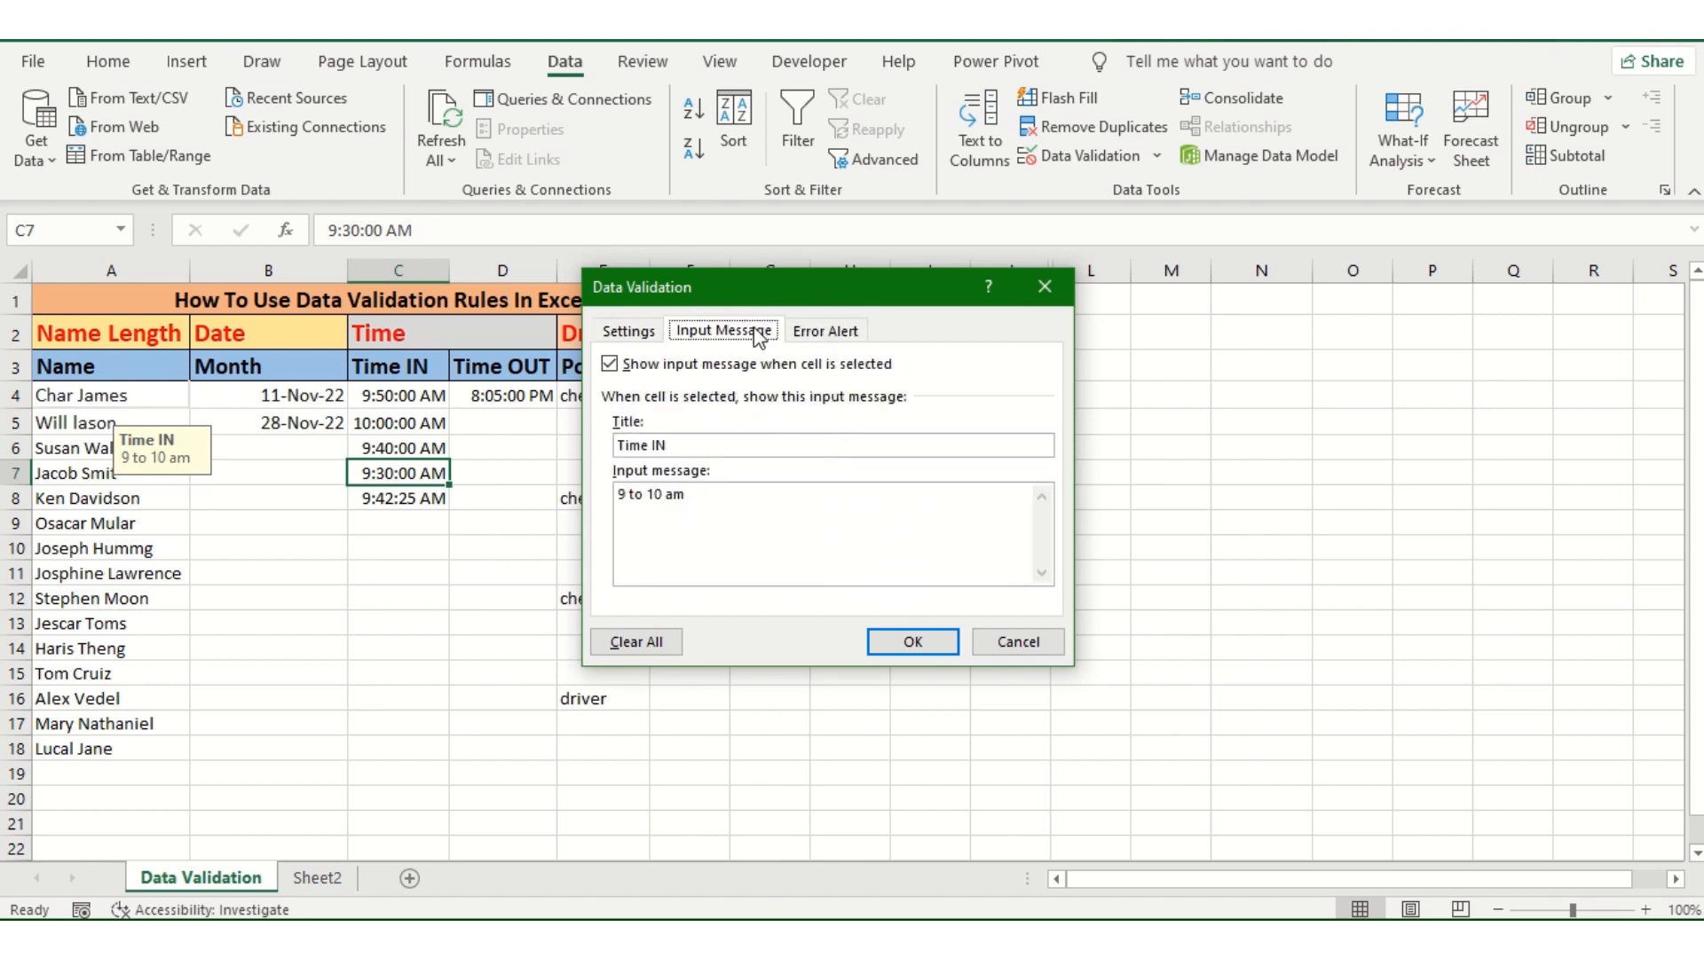
left_click(640, 336)
left_click(826, 334)
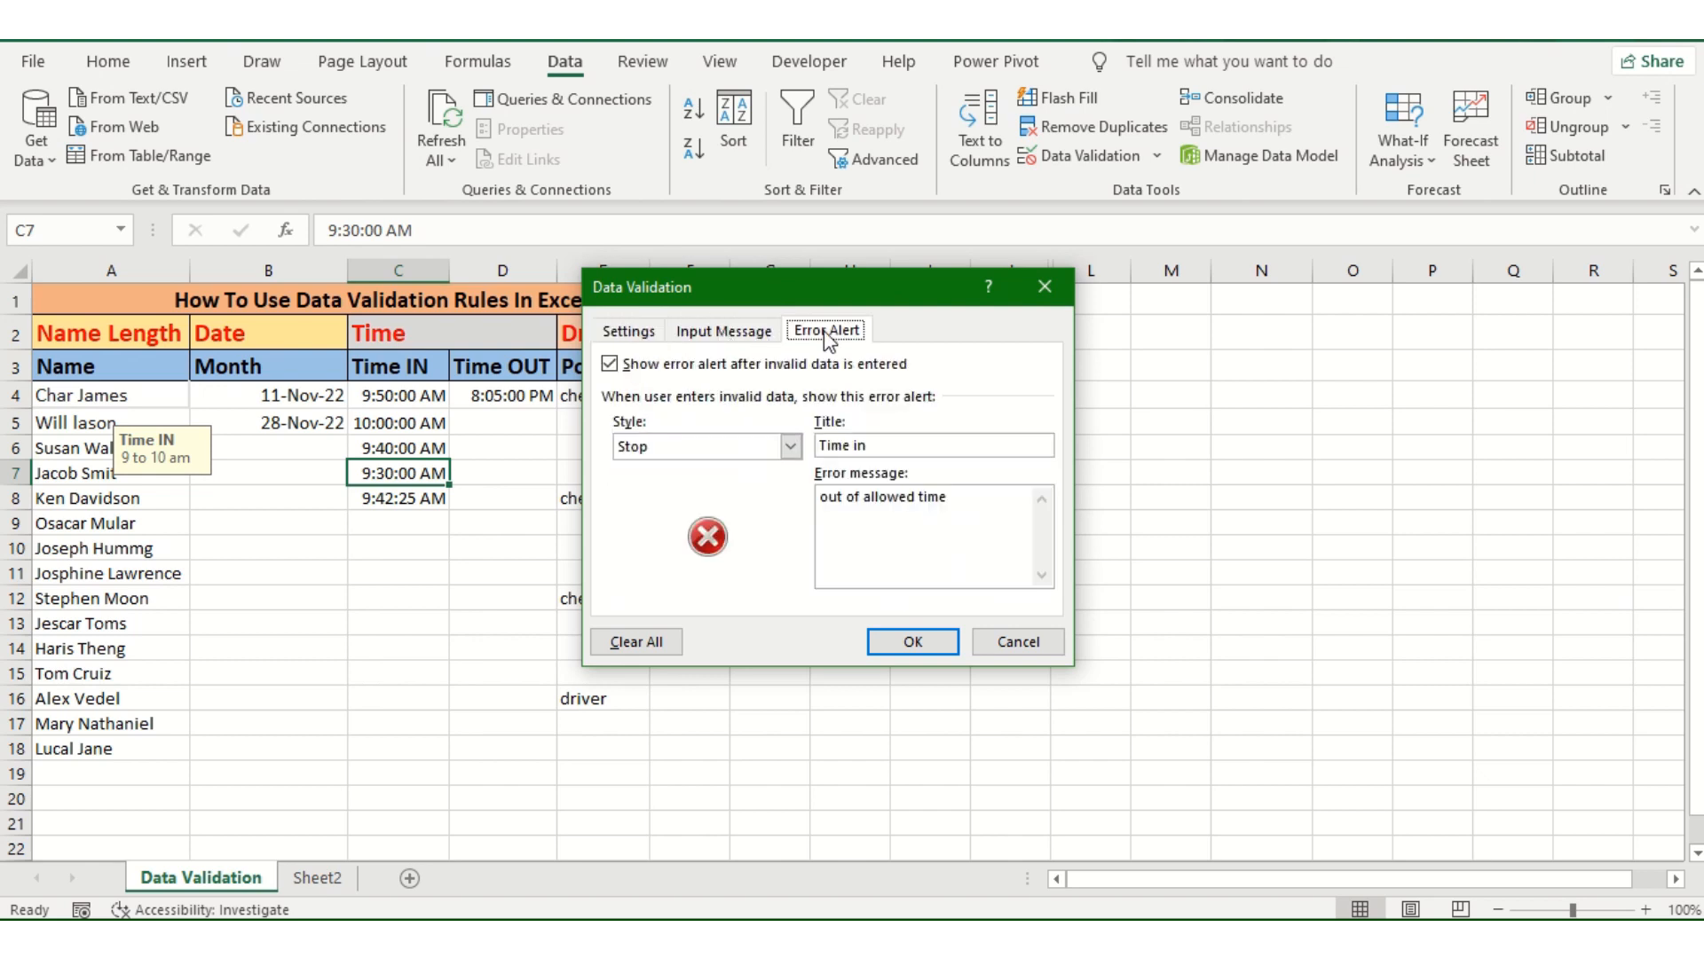
left_click(744, 334)
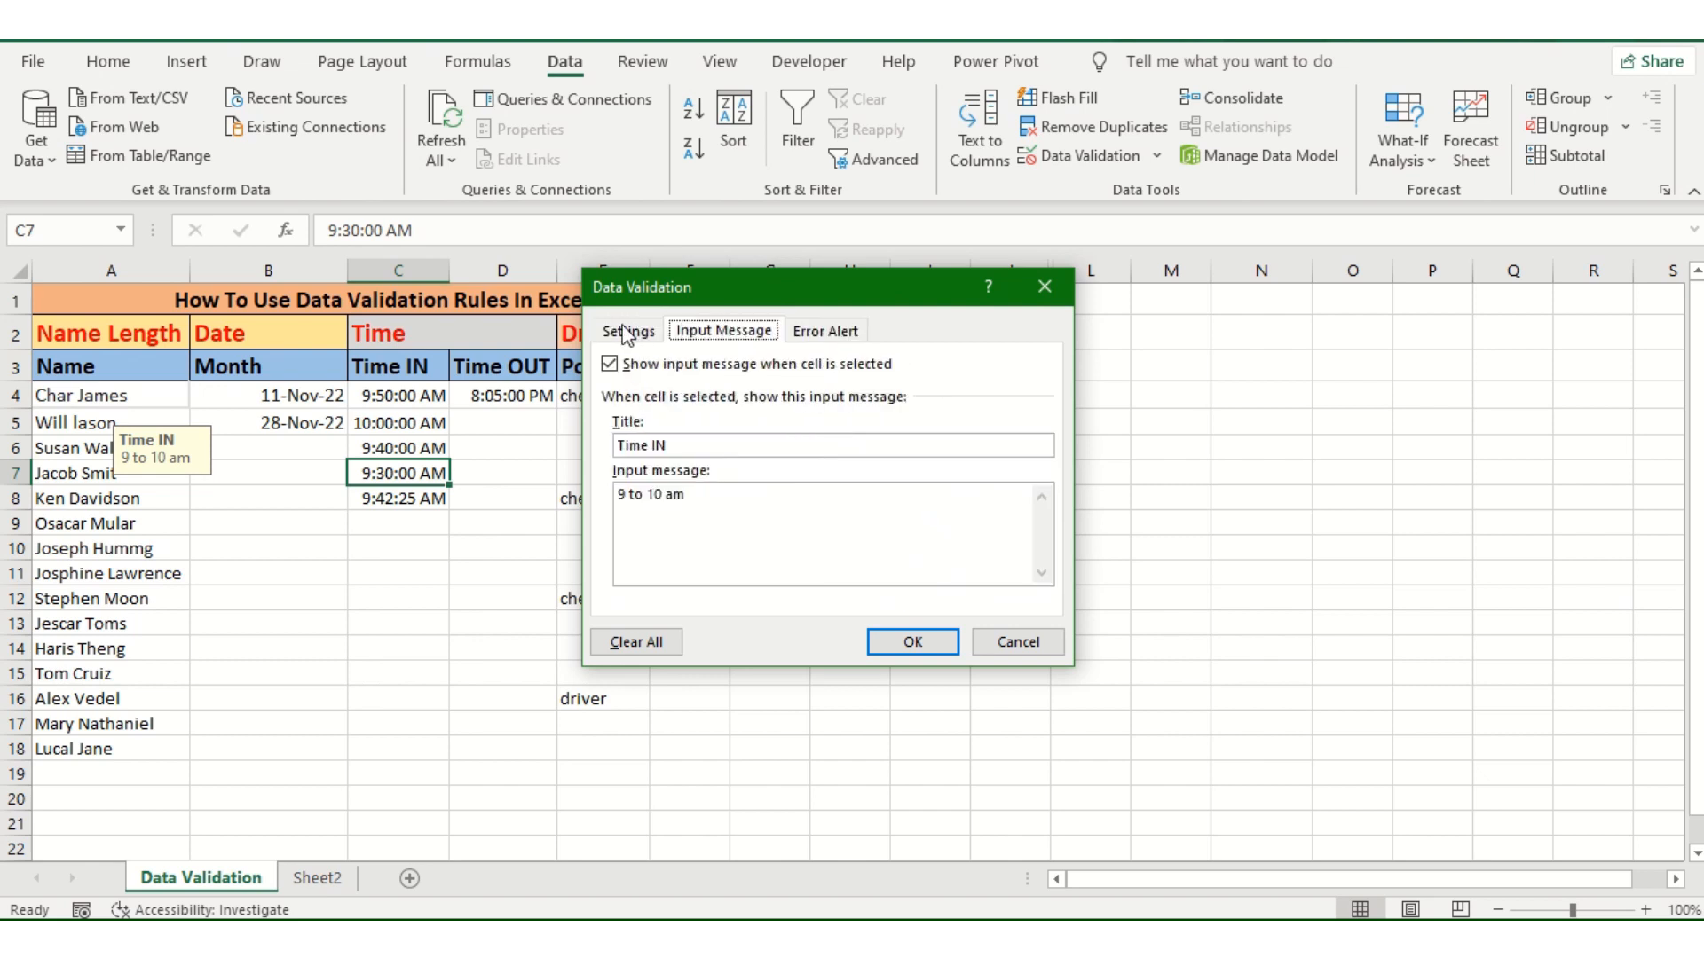
left_click(627, 333)
left_click(1031, 296)
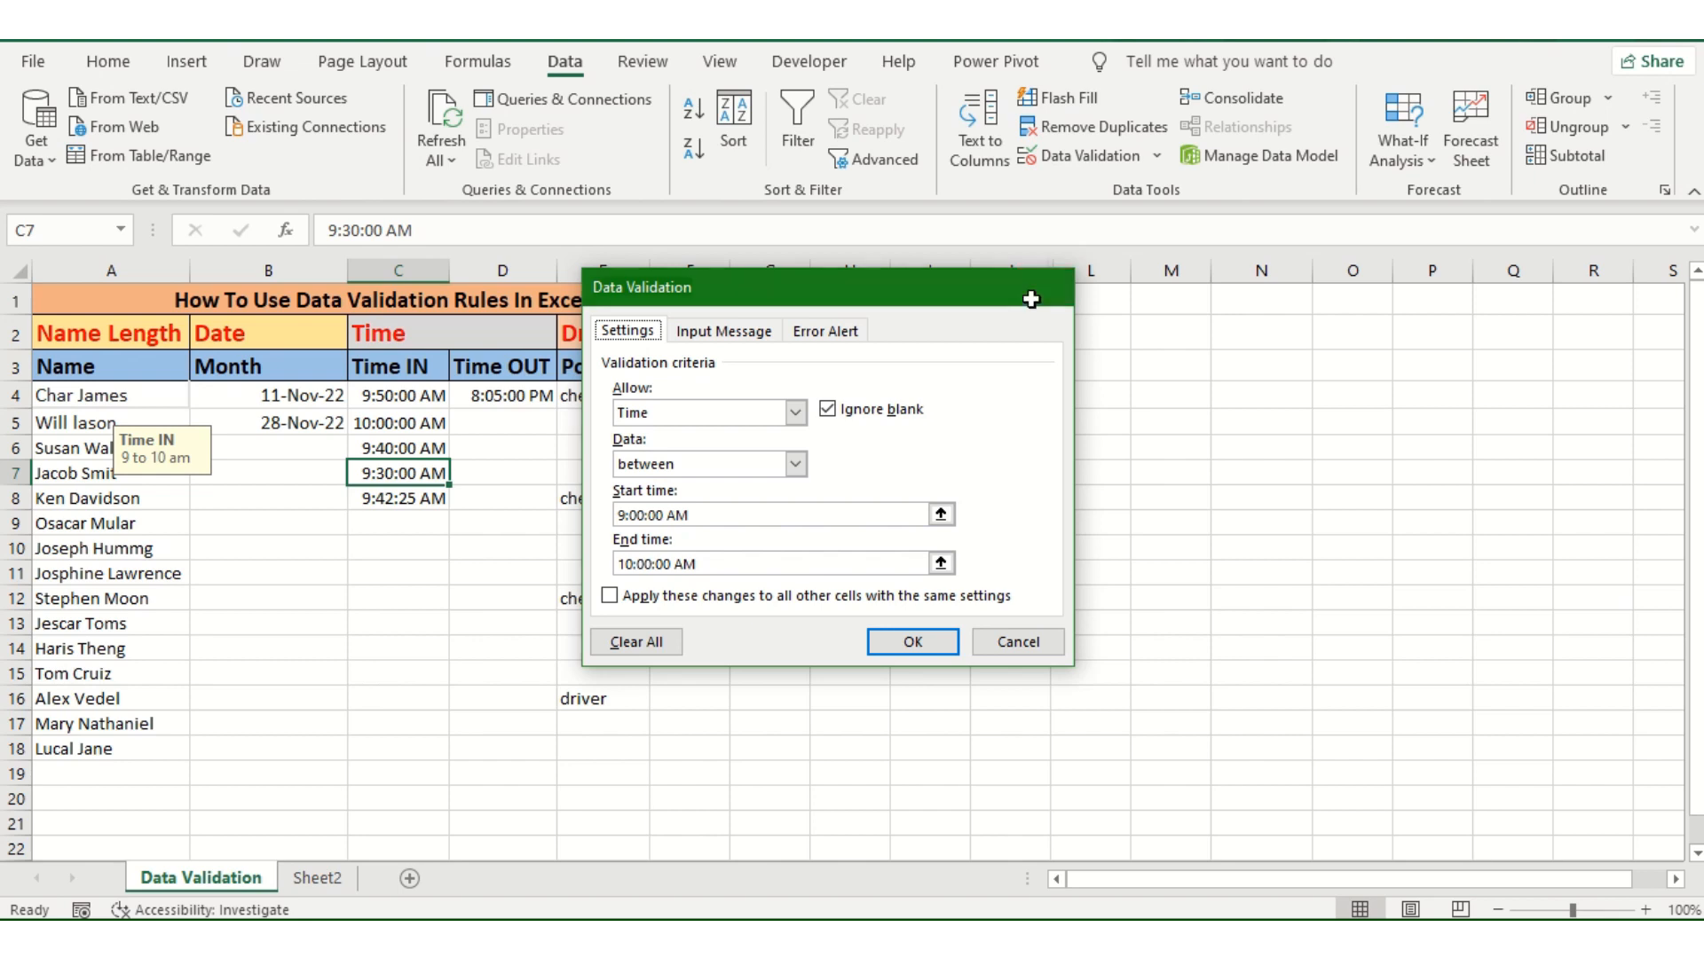